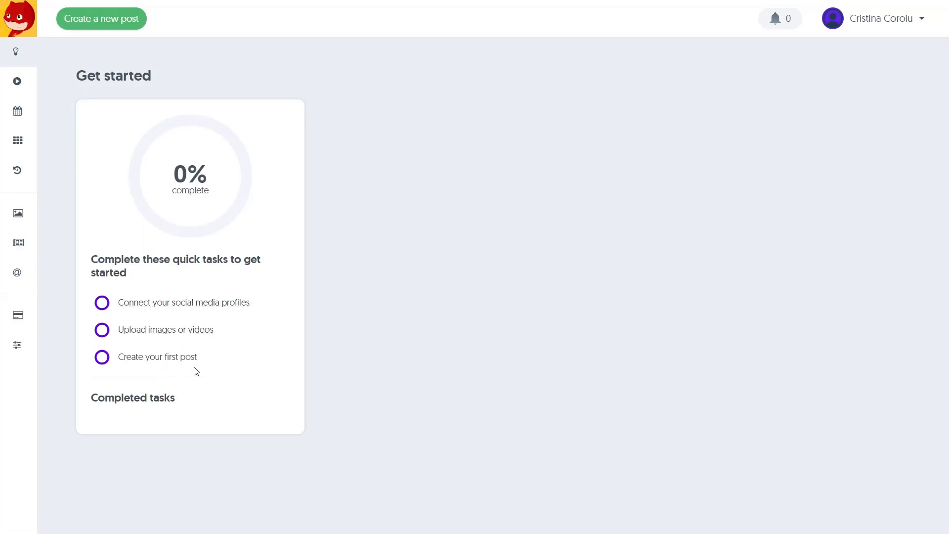
Step: Connect the shadesofblue Facebook Page as a social media profile, authorising access with the signed-in Facebook account
left_click(188, 304)
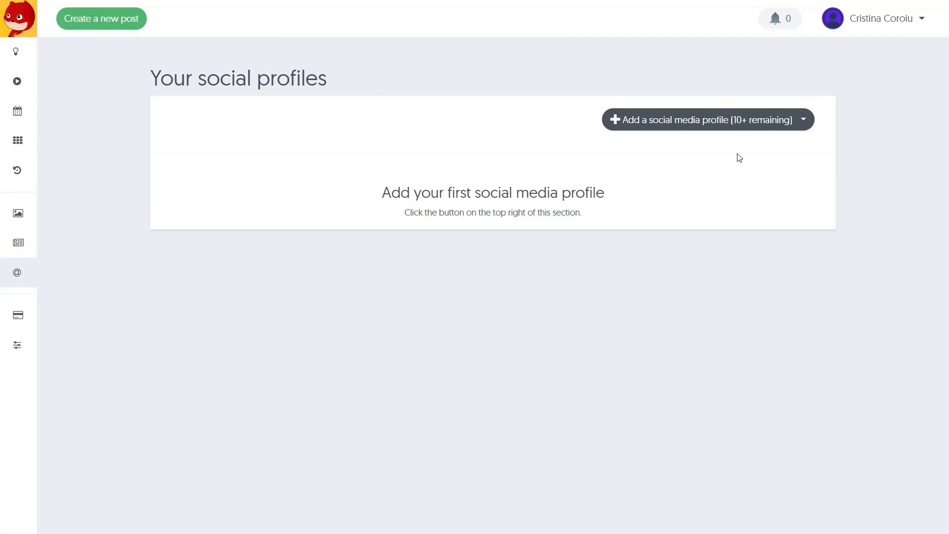
left_click(809, 123)
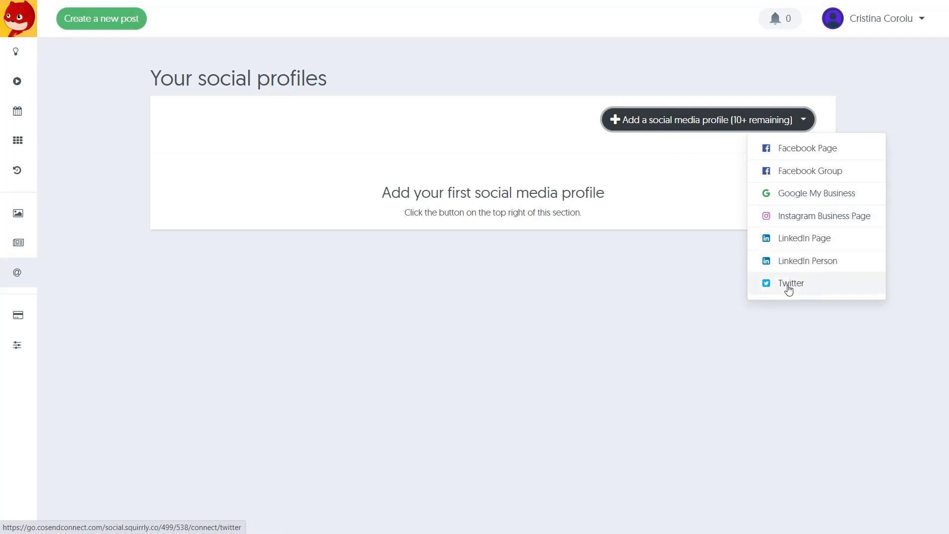
left_click(805, 155)
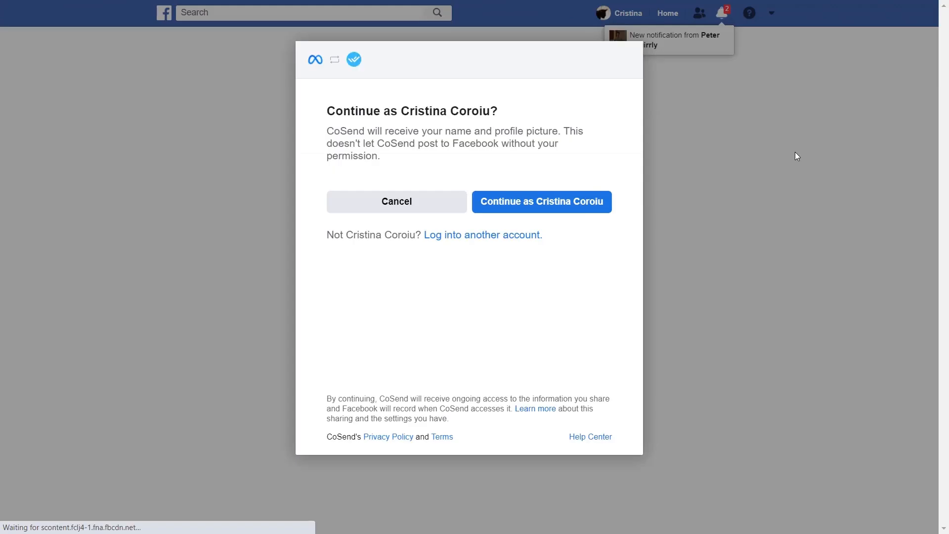
left_click(576, 203)
left_click(549, 210)
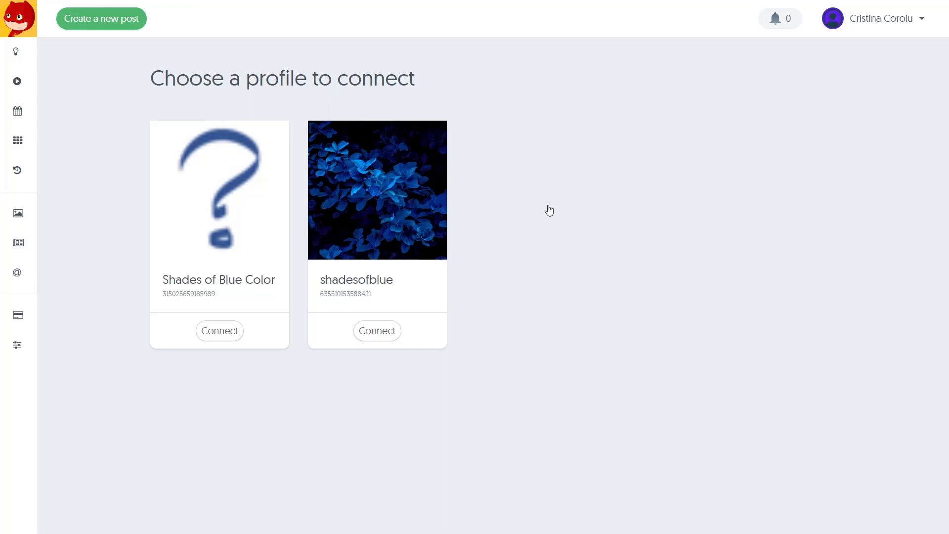
left_click(388, 331)
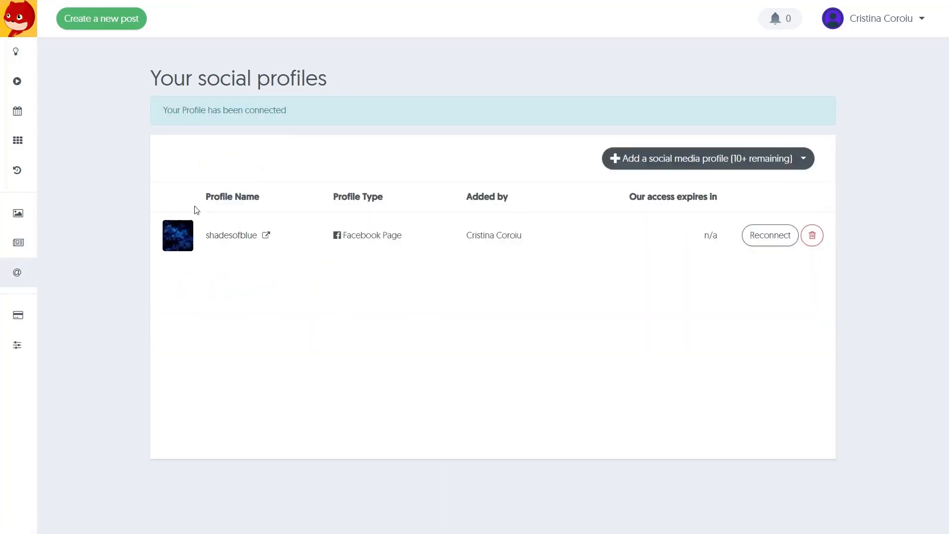
left_click(246, 241)
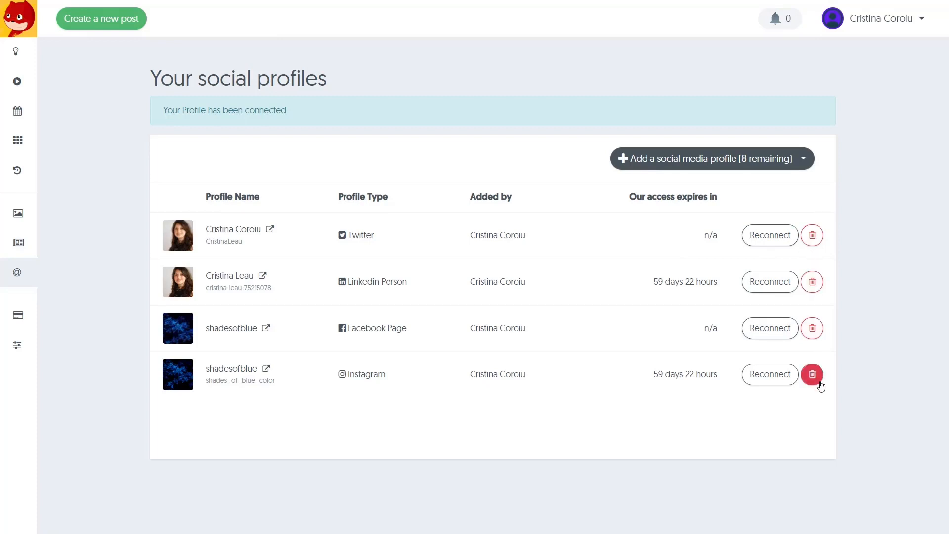
Step: Open the media library from the getting-started task for uploading images or videos and check its search folder options
left_click(24, 59)
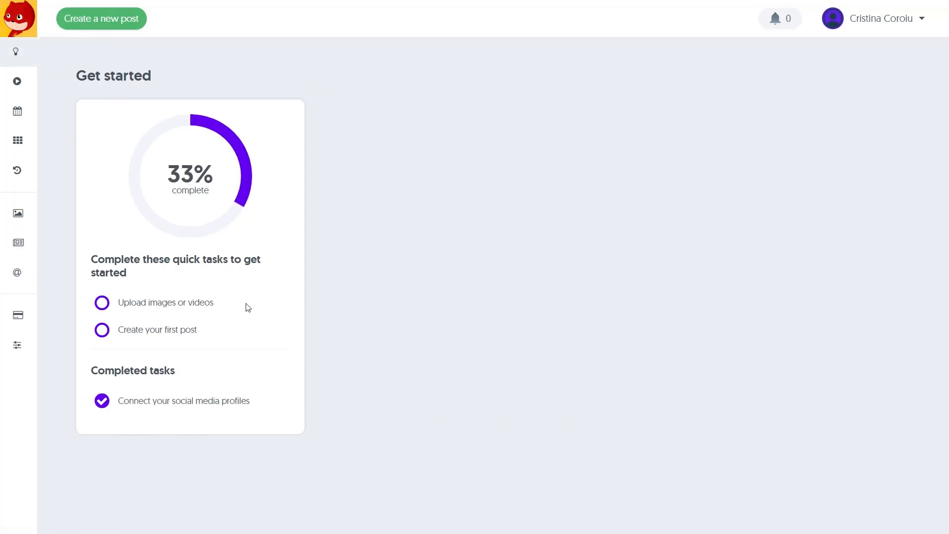
left_click(197, 308)
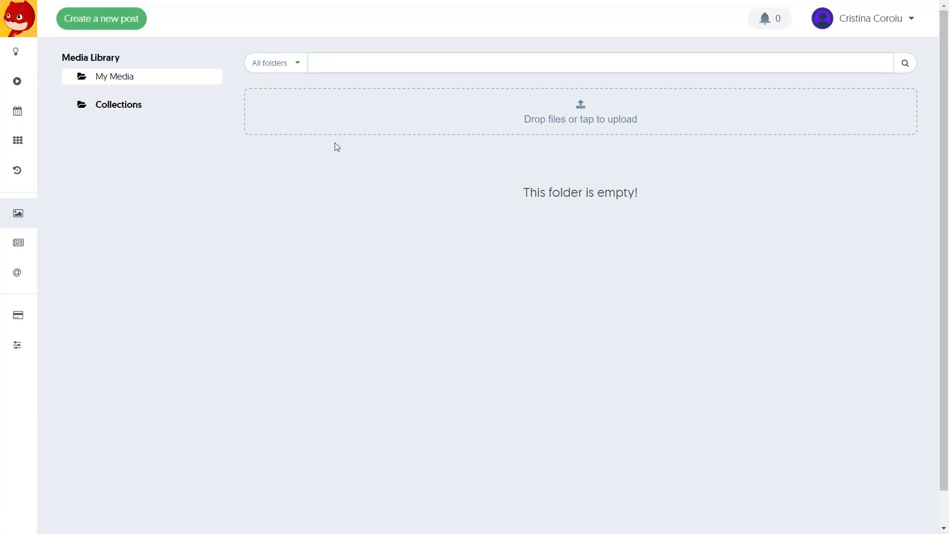
left_click(289, 68)
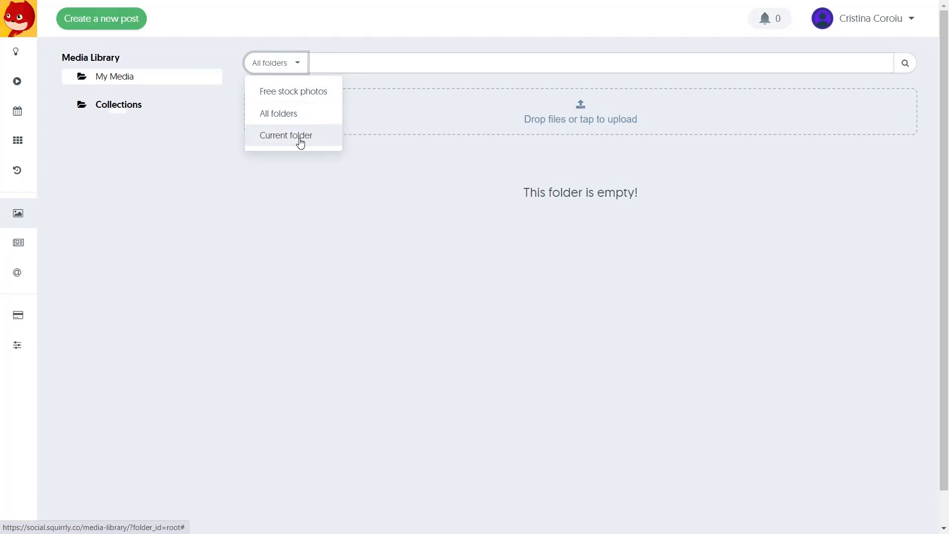
left_click(198, 142)
Step: Open the subfolder name entry under My Media and upload the gold star and green wreath image to the library
mouse_move(207, 82)
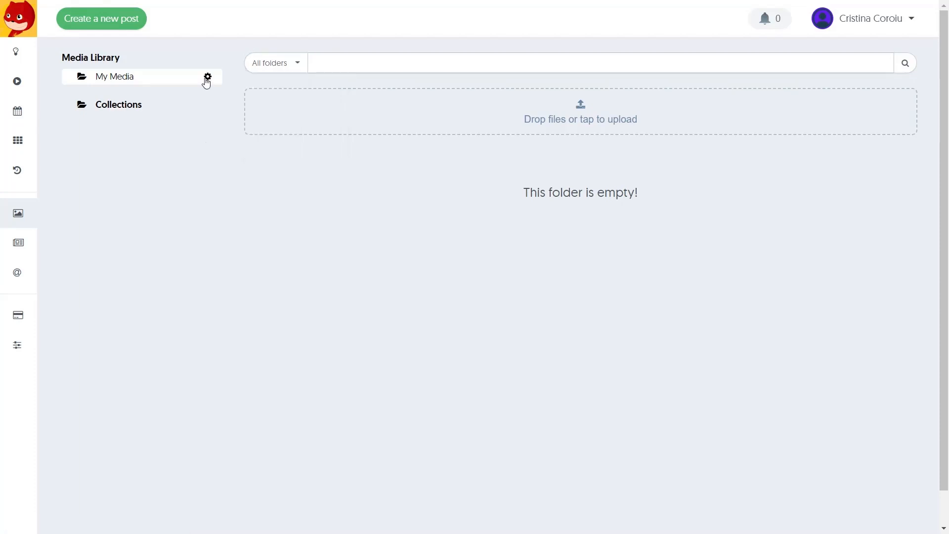
left_click(207, 78)
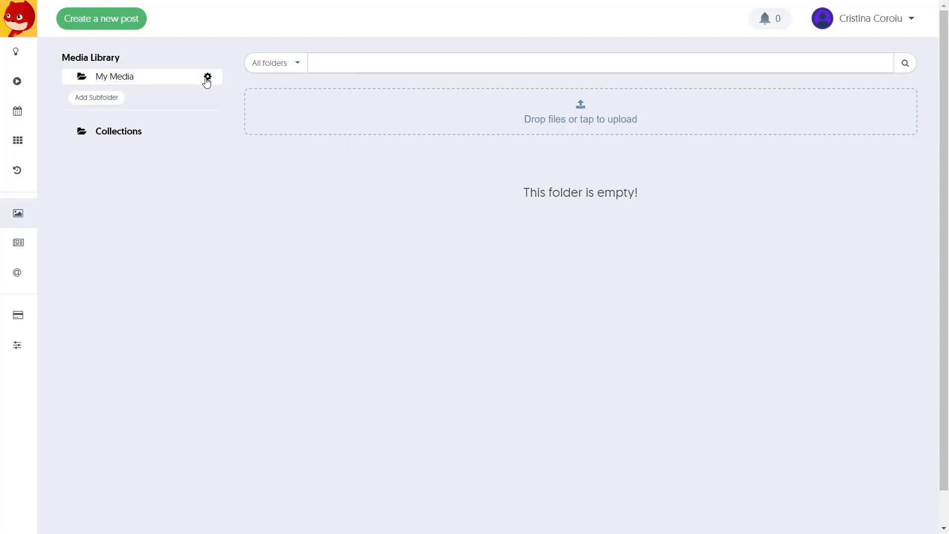
left_click(98, 102)
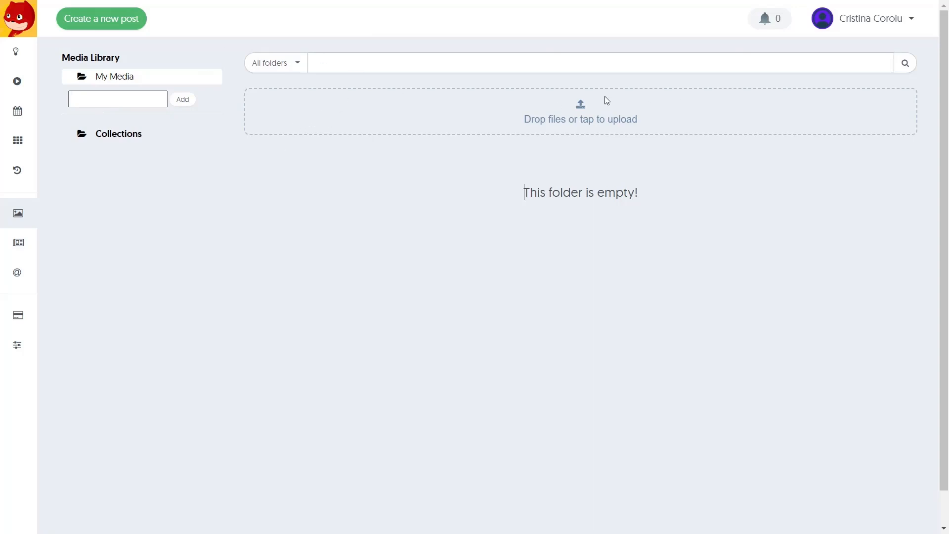
left_click(579, 106)
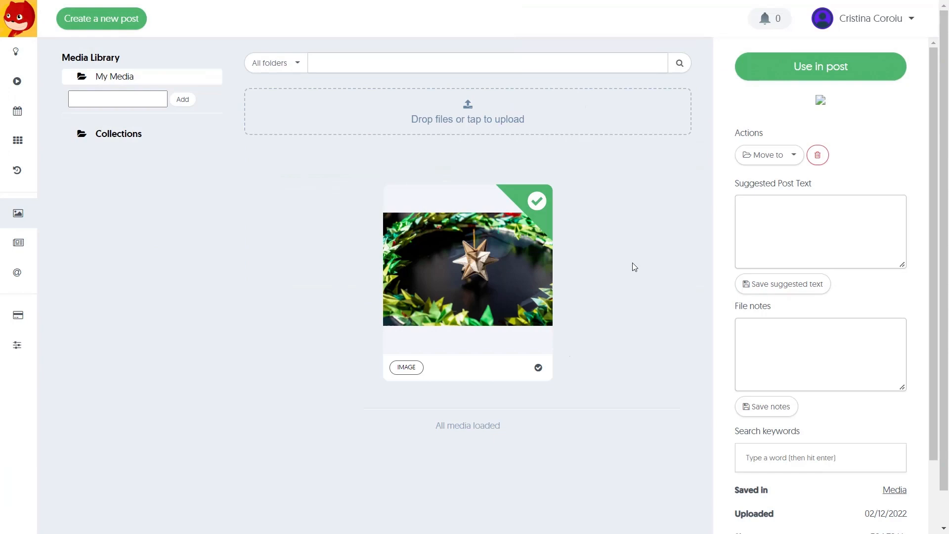
Step: Check the uploaded image's move destinations and enter "origami wreath" as its search keywords
left_click(772, 157)
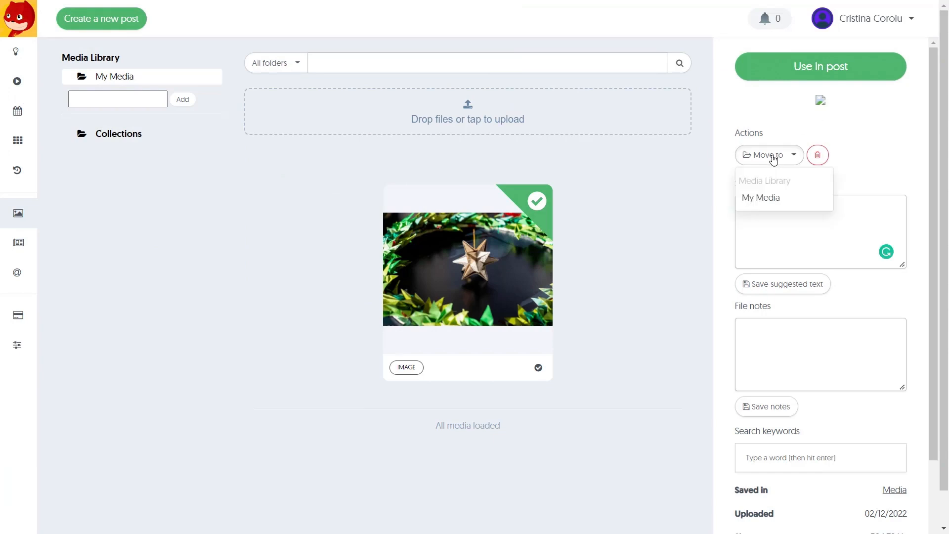
left_click(773, 158)
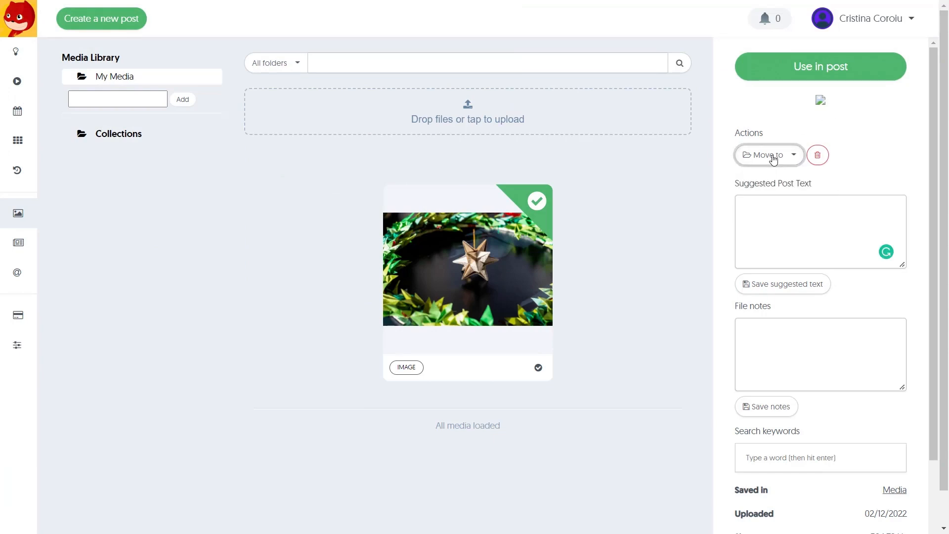
left_click(767, 220)
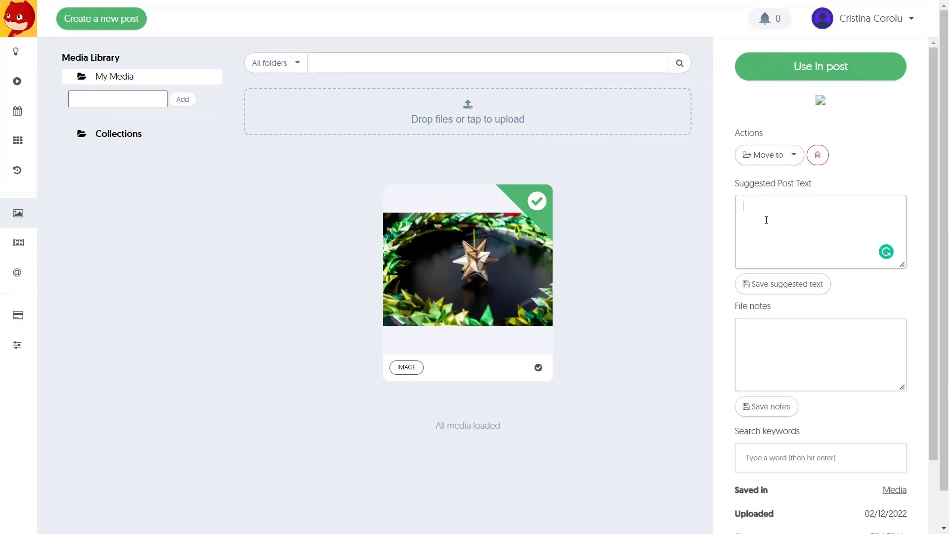
scroll(791, 351, "down", 3)
left_click(775, 329)
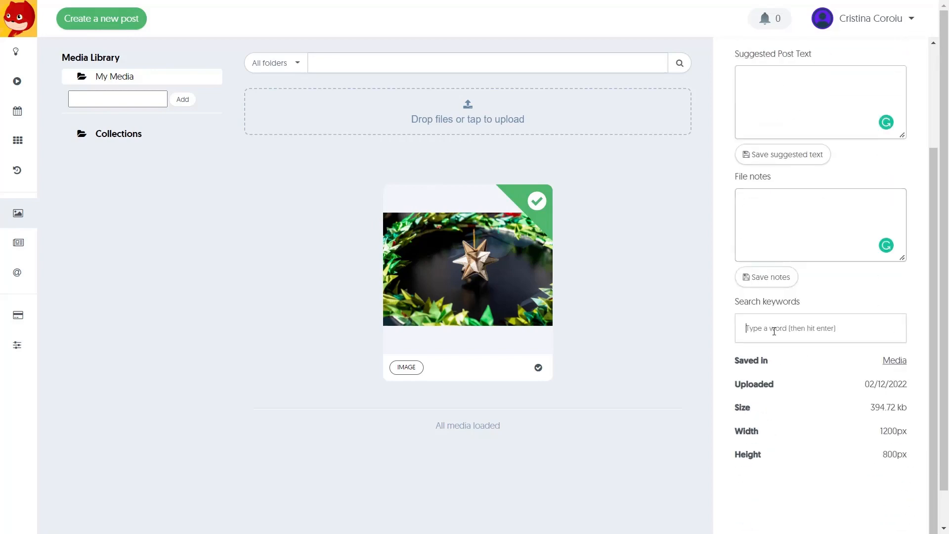
type("origami wreath")
scroll(806, 476, "up", 3)
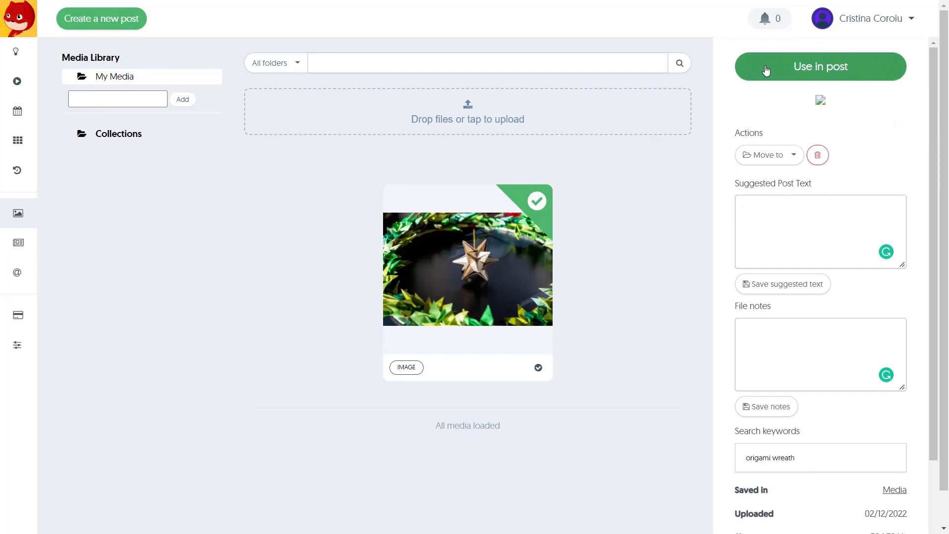
Step: Open the post calendar from the getting-started task for the first post and compare its day and week views
left_click(14, 58)
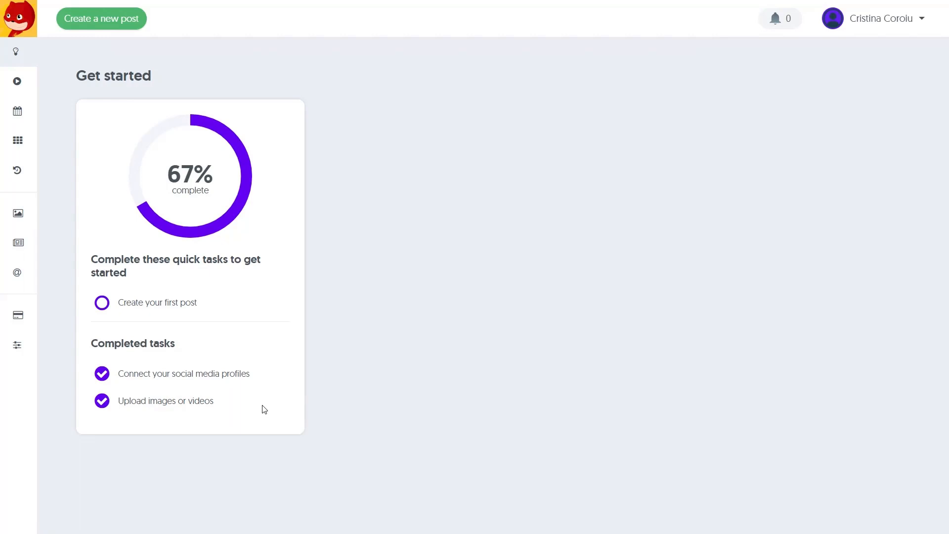
left_click(184, 309)
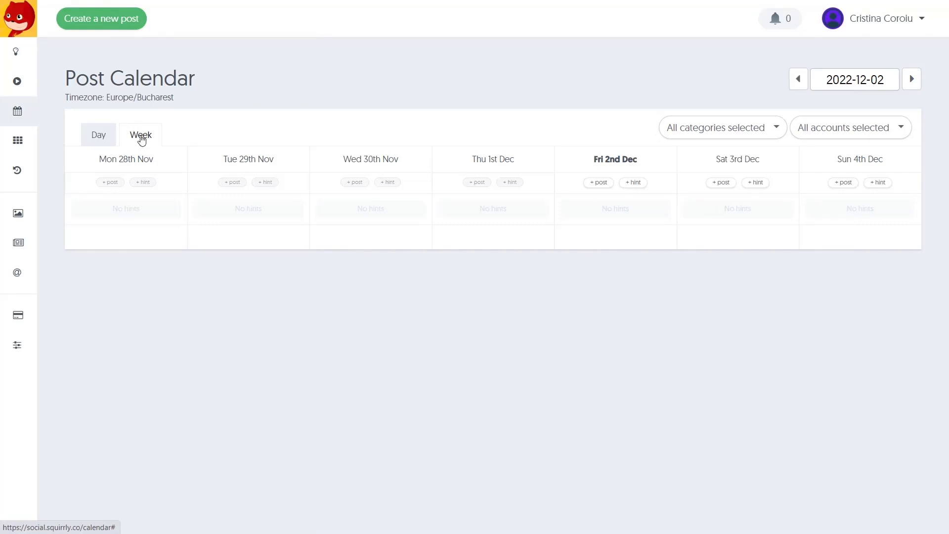
left_click(91, 144)
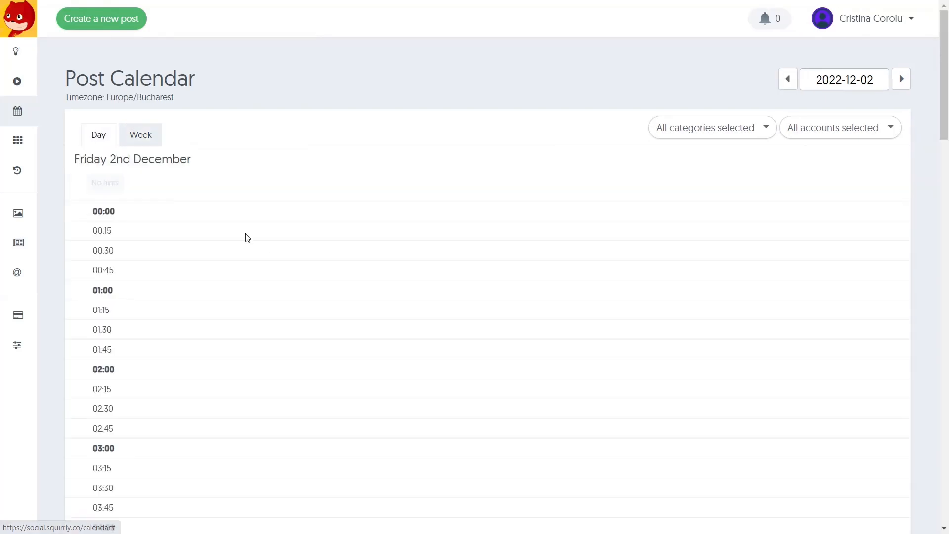
left_click(154, 144)
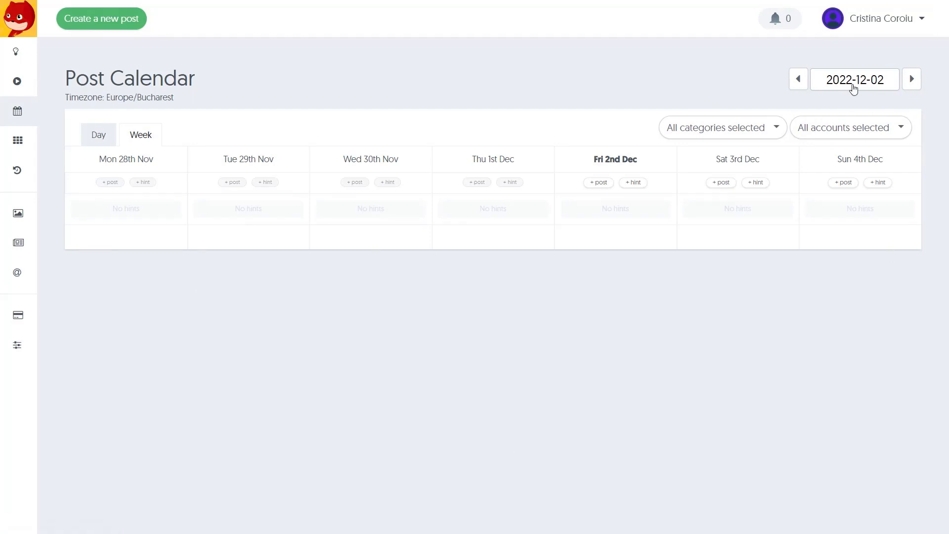
Step: Browse earlier months in the calendar's date picker and close it without choosing a date
left_click(854, 82)
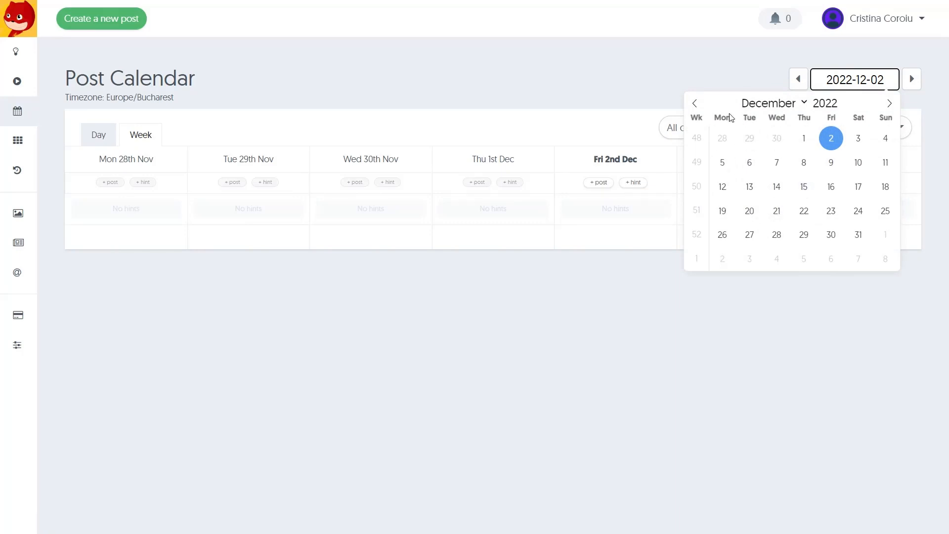
left_click(696, 109)
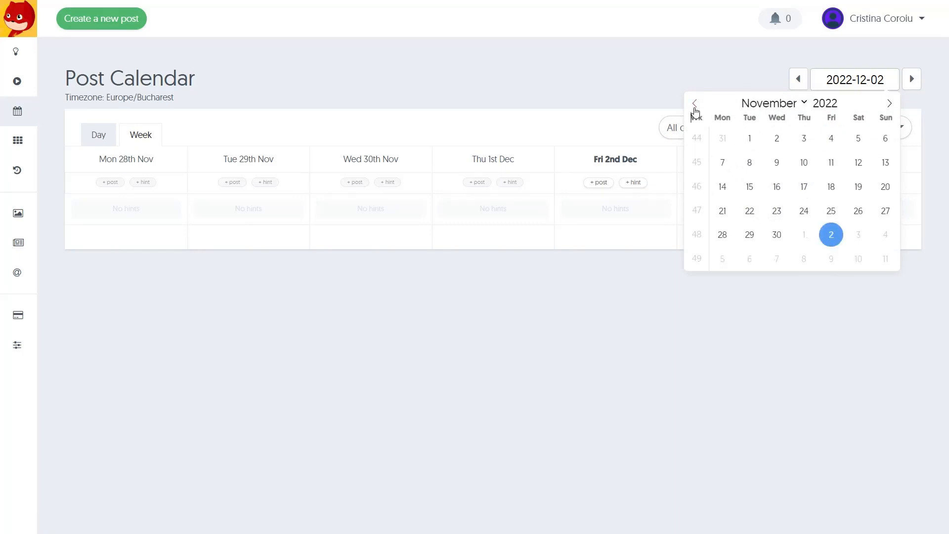
left_click(695, 109)
left_click(738, 49)
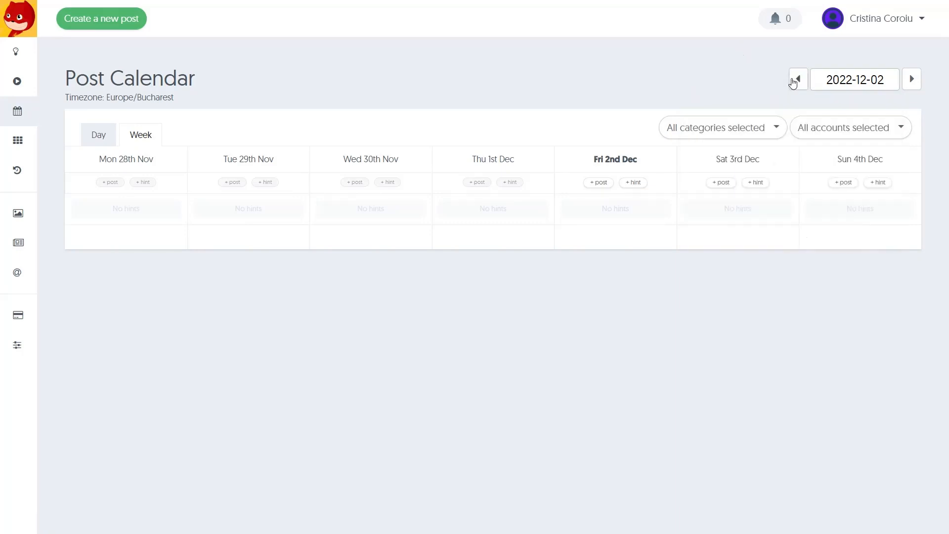
Step: View the previous and following weeks in the calendar and return to the week of 2 December 2022
left_click(798, 80)
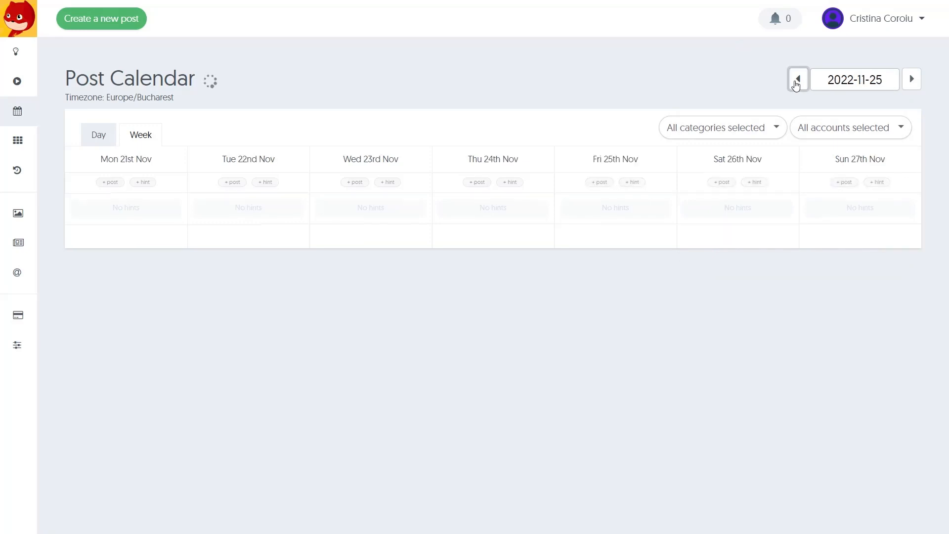
left_click(911, 80)
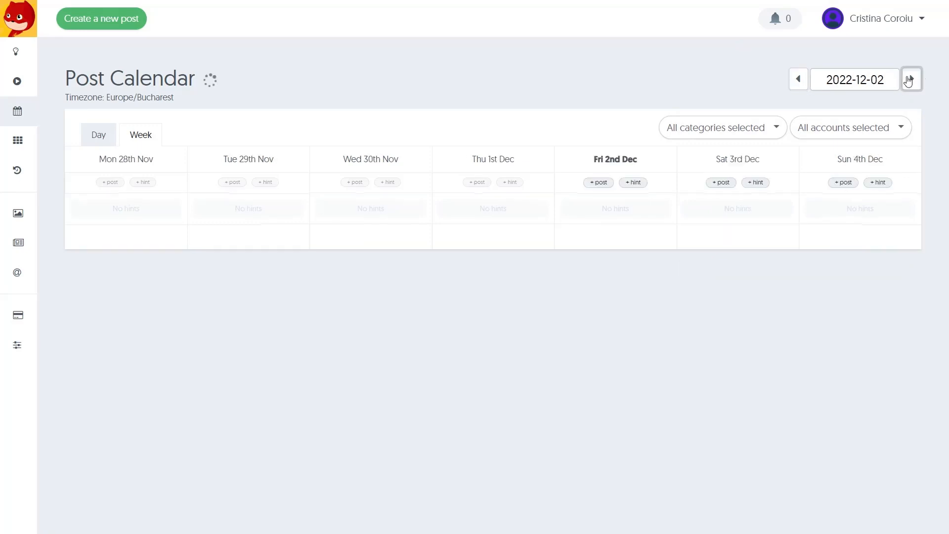
left_click(911, 80)
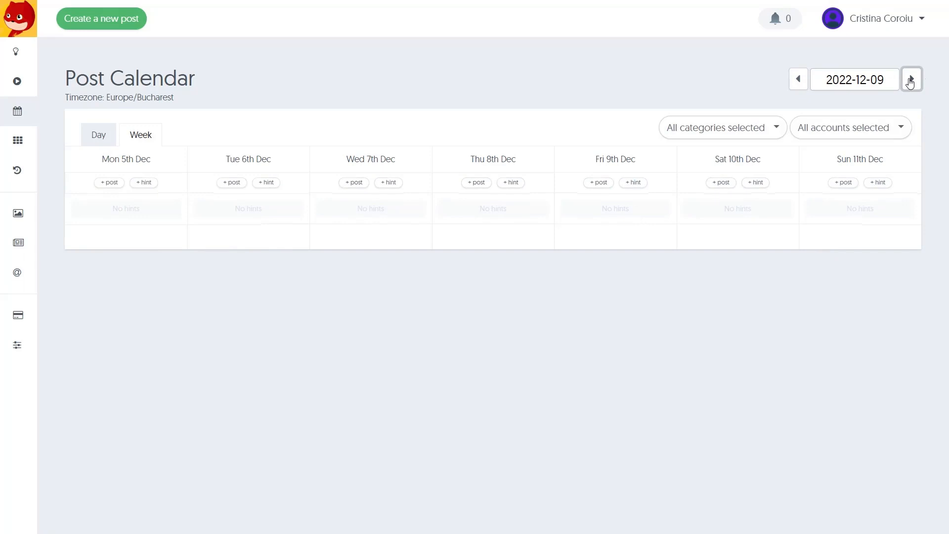
left_click(798, 79)
Step: Filter the calendar to the Promotions category only and reselect all categories
left_click(762, 127)
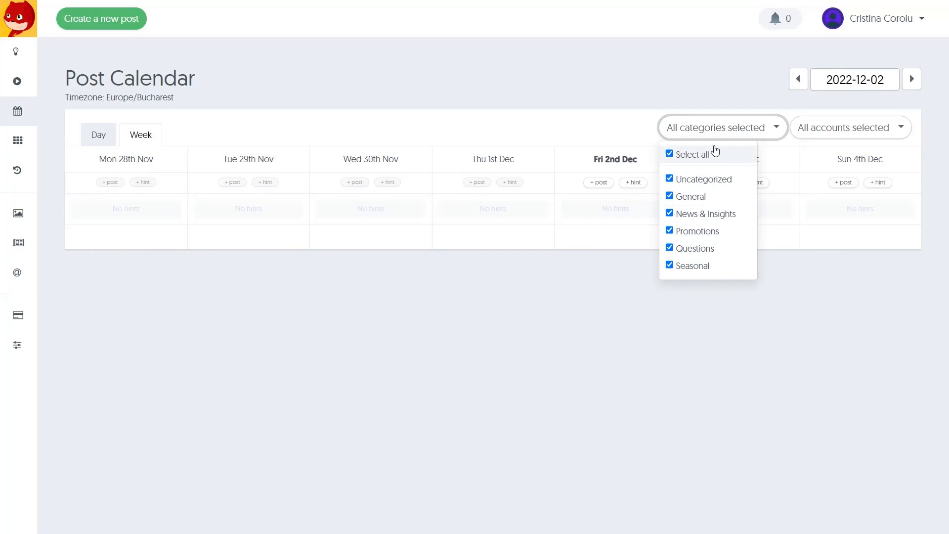
left_click(672, 158)
left_click(670, 230)
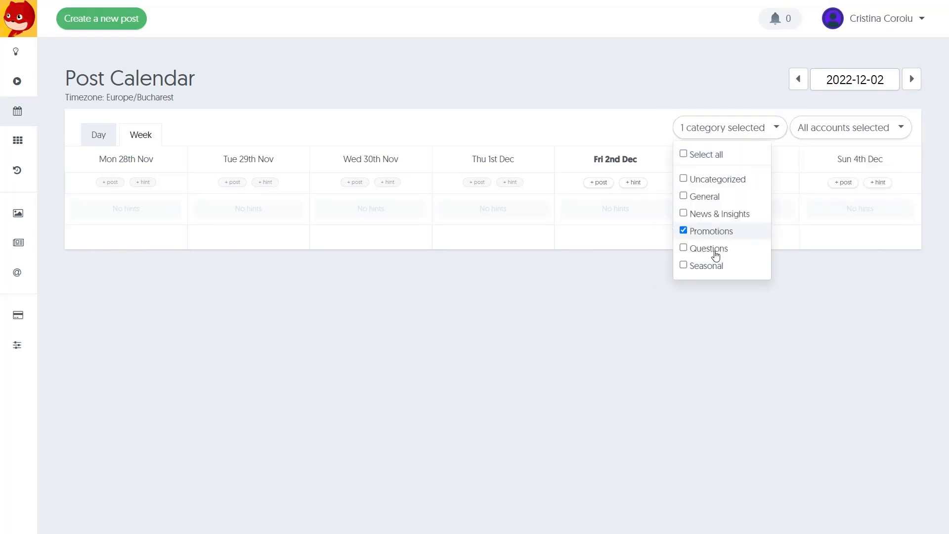
left_click(688, 157)
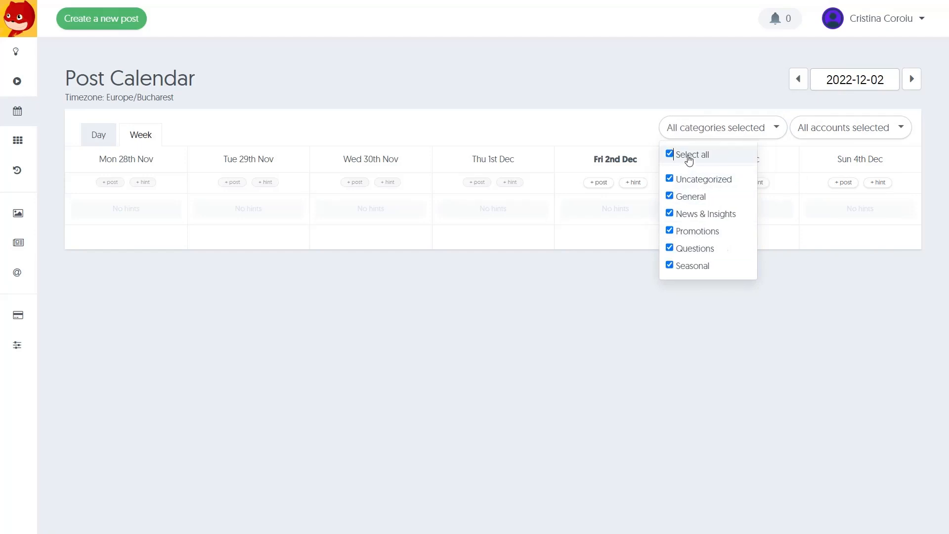
Step: Filter the calendar to the LinkedIn account only and reselect all accounts
left_click(879, 129)
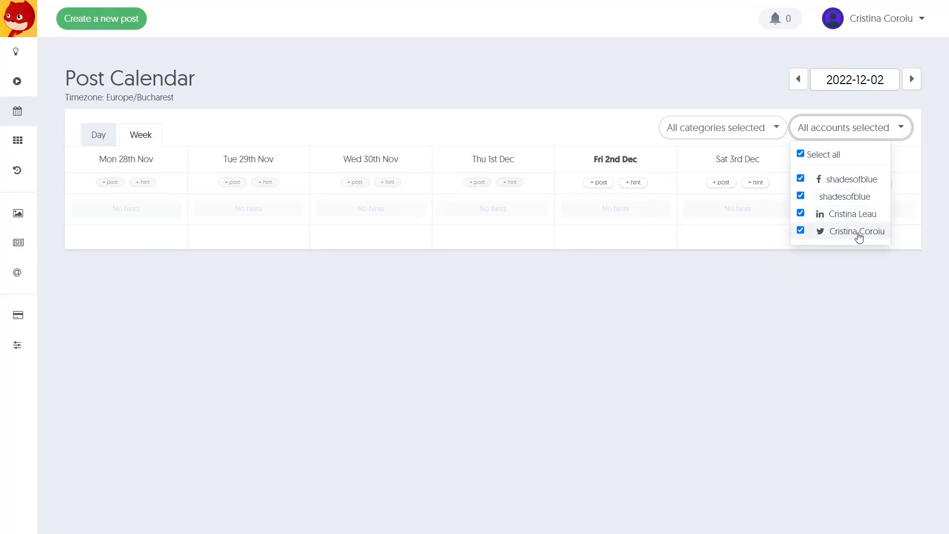
left_click(801, 155)
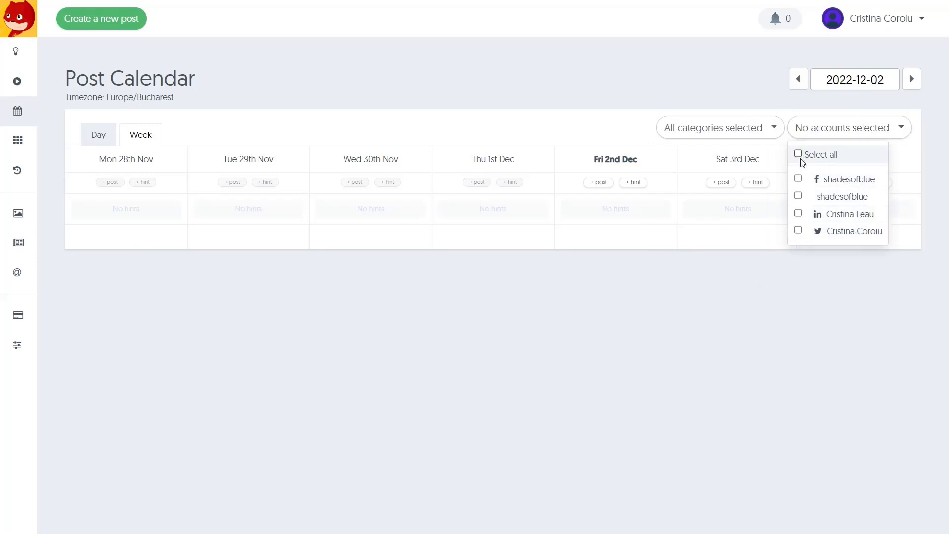
left_click(799, 218)
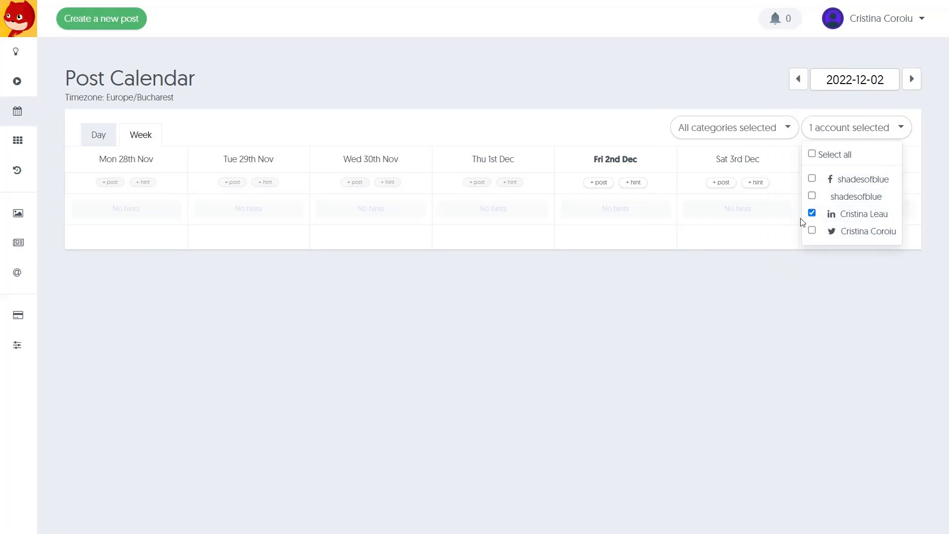
left_click(812, 154)
left_click(343, 95)
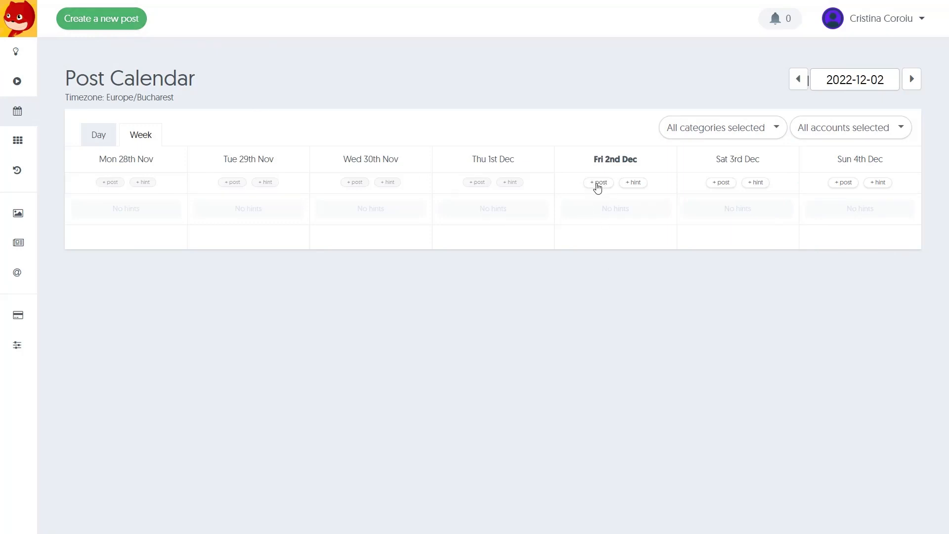
Step: View the hourly schedule for Friday 2nd December in the calendar's day view and return to the week view
left_click(112, 141)
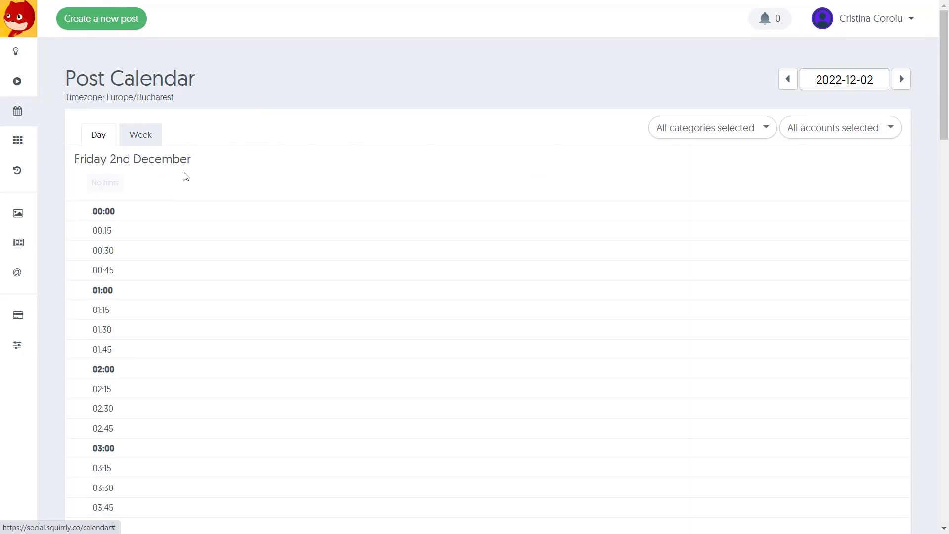
scroll(120, 340, "down", 20)
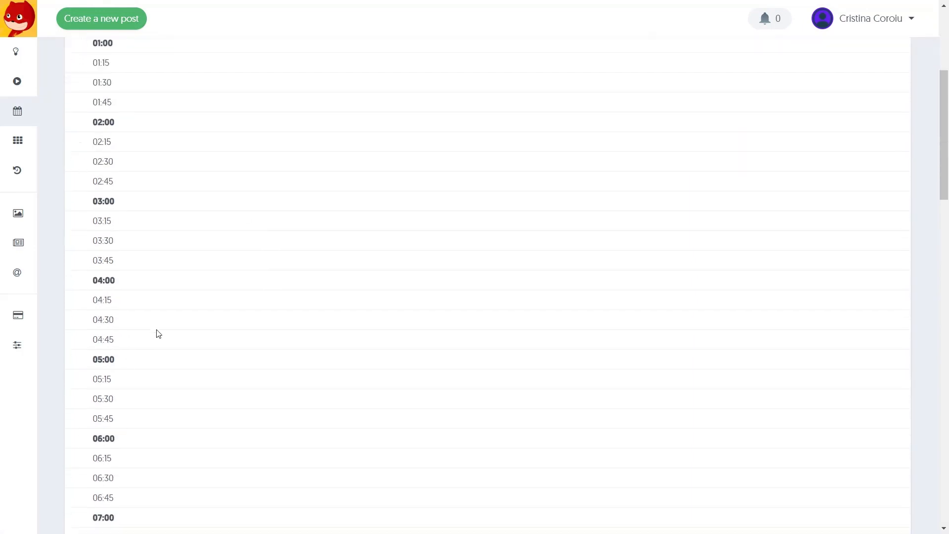
scroll(163, 333, "up", 1)
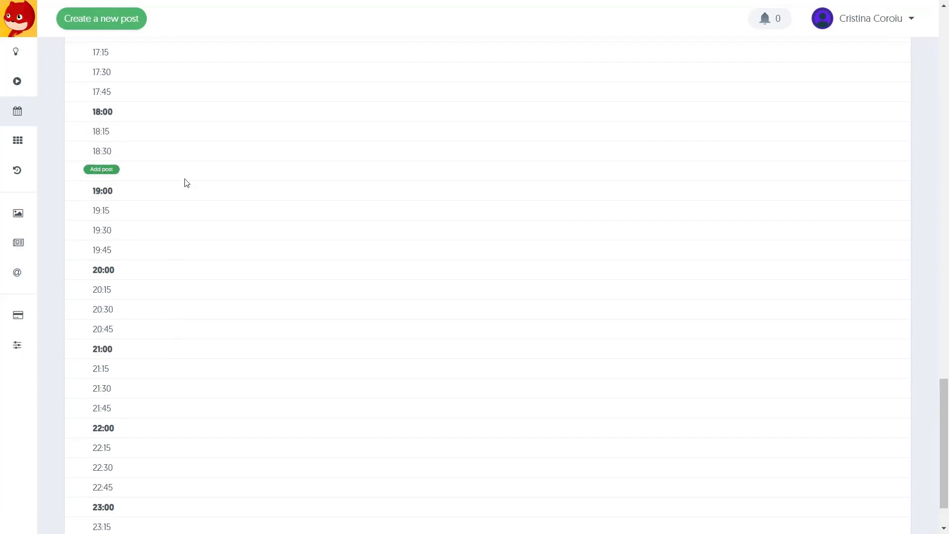
scroll(184, 182, "up", 20)
scroll(186, 183, "up", 4)
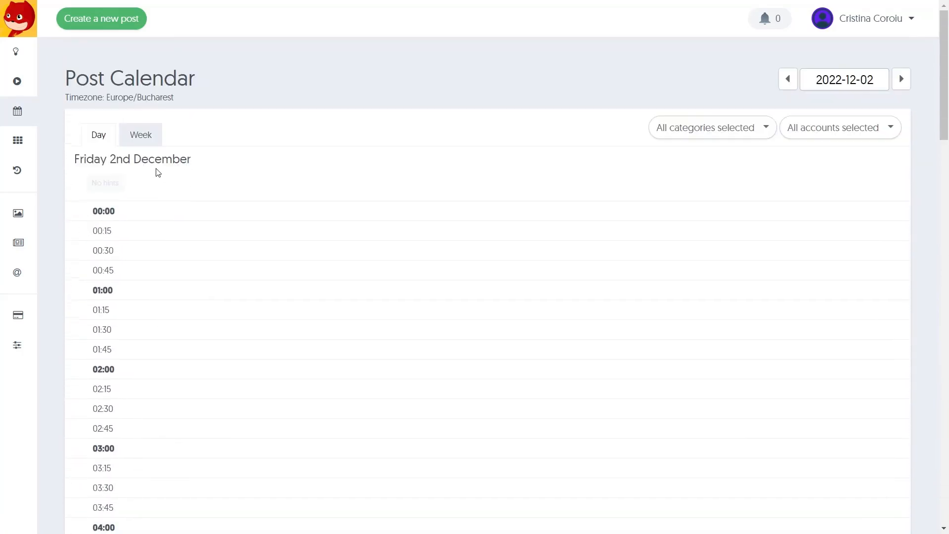
left_click(146, 145)
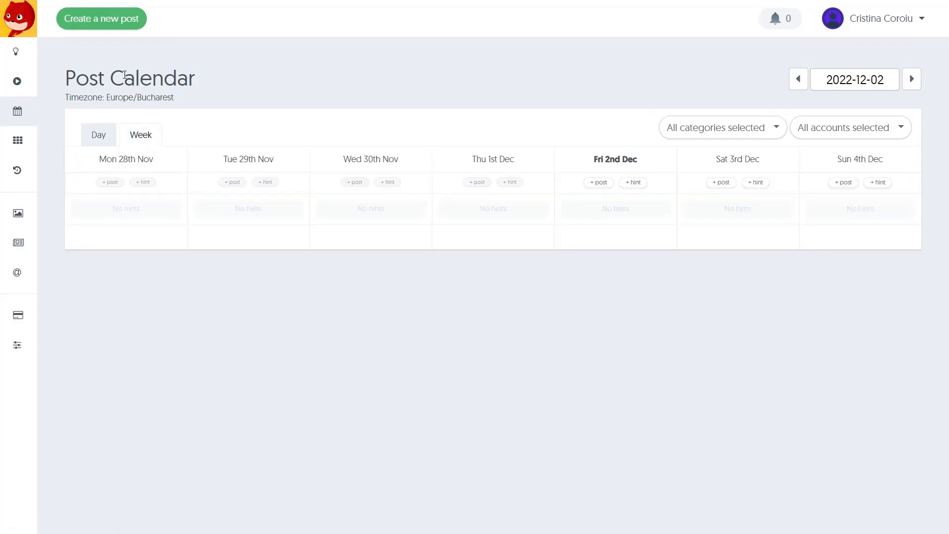
Step: Start a new post, view the options for saving it to a group, and set it back to save to the calendar
left_click(113, 26)
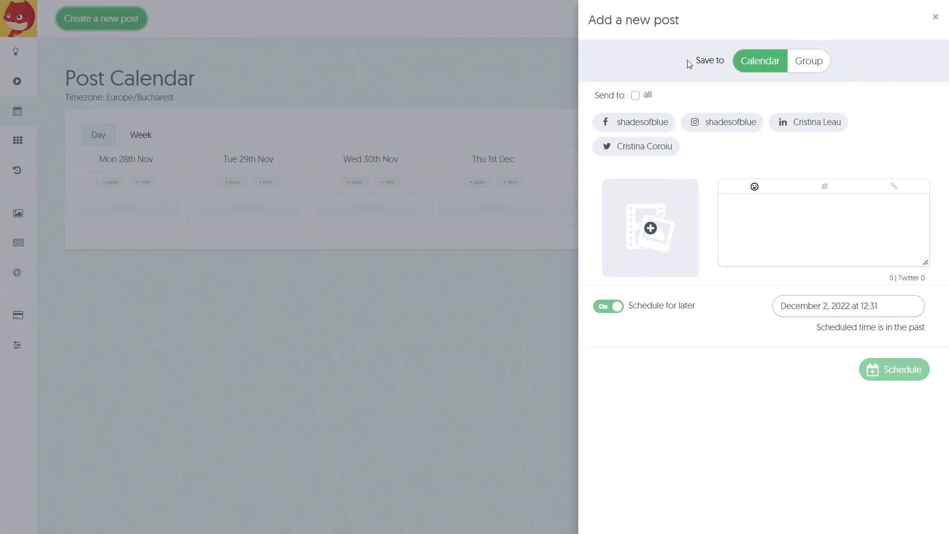
left_click(802, 65)
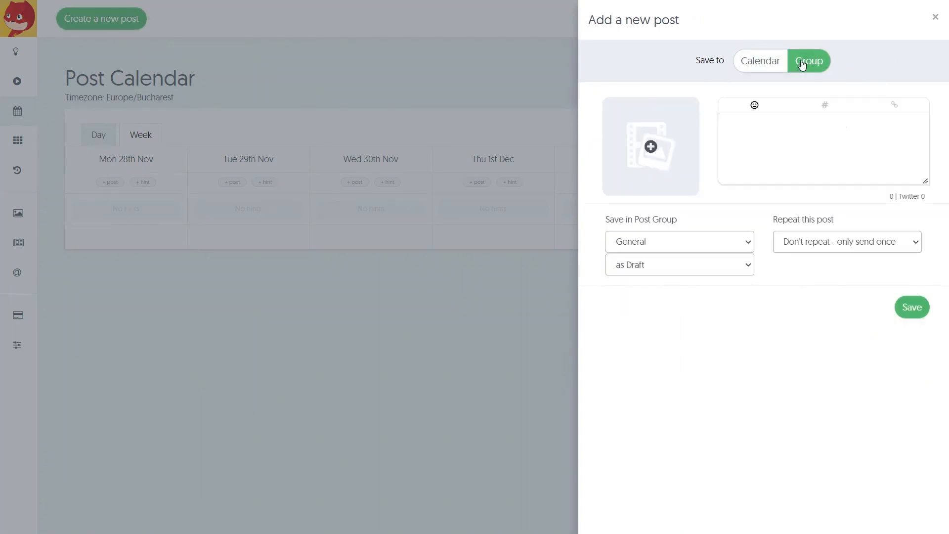
left_click(760, 64)
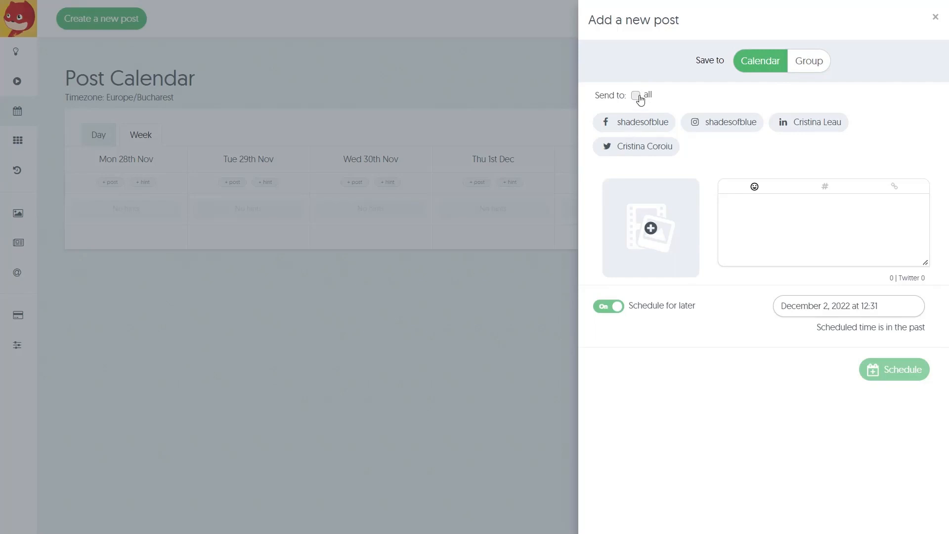
Step: Select all recipient accounts at once, clear them, and select the Facebook, Twitter, Instagram and LinkedIn accounts individually
left_click(637, 97)
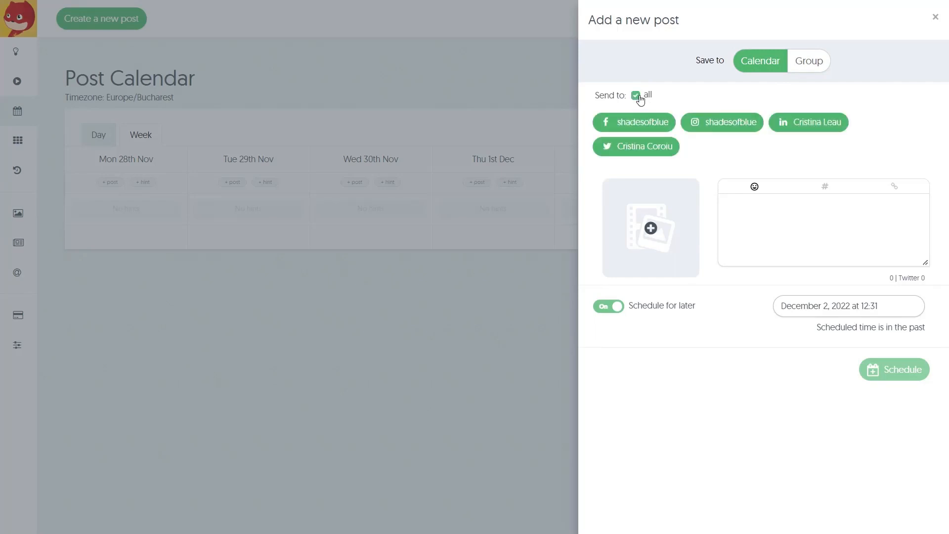
left_click(637, 96)
left_click(633, 123)
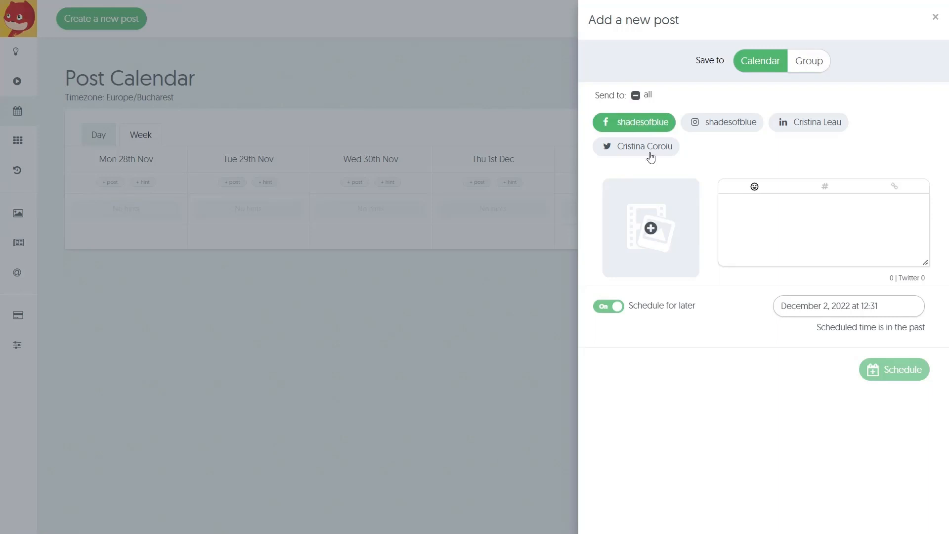
left_click(649, 148)
left_click(745, 132)
left_click(830, 123)
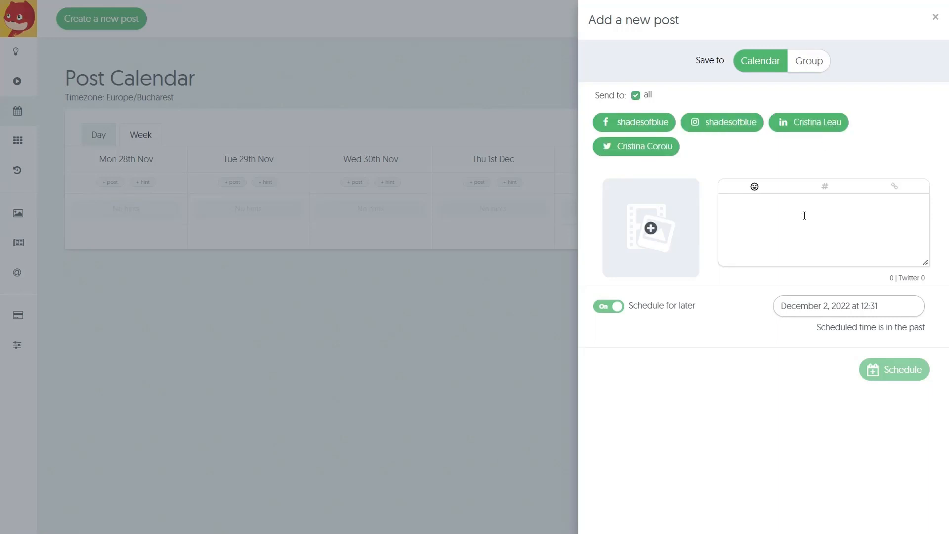
Step: Clear the recipient selection and choose only the Twitter account for the post
left_click(721, 124)
left_click(635, 96)
left_click(638, 97)
left_click(649, 152)
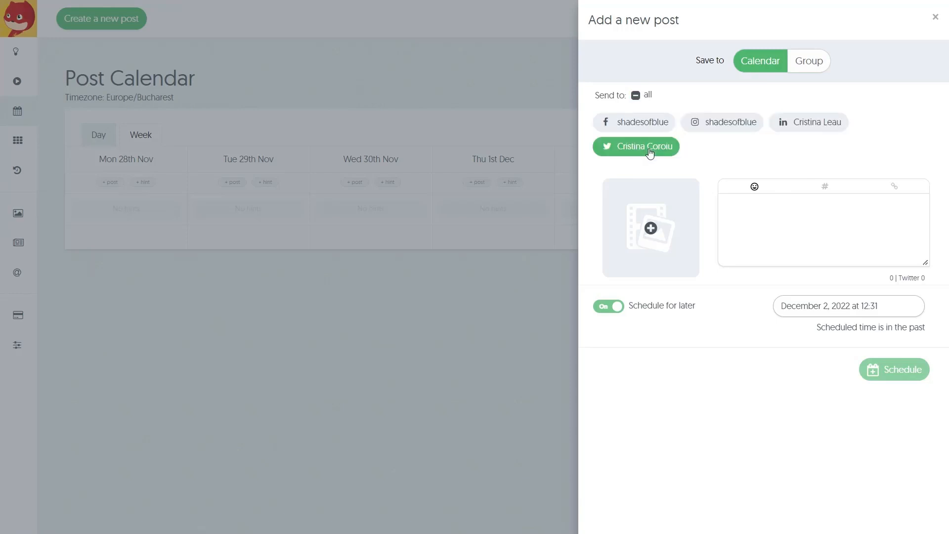
Step: Search the free stock photos for "cat toys" from the post's media library and look through the results
left_click(654, 262)
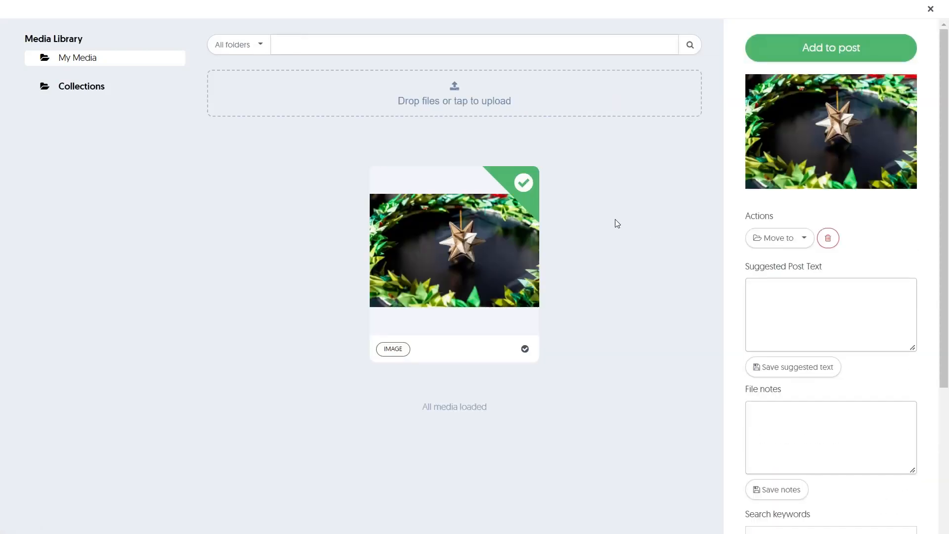
left_click(264, 55)
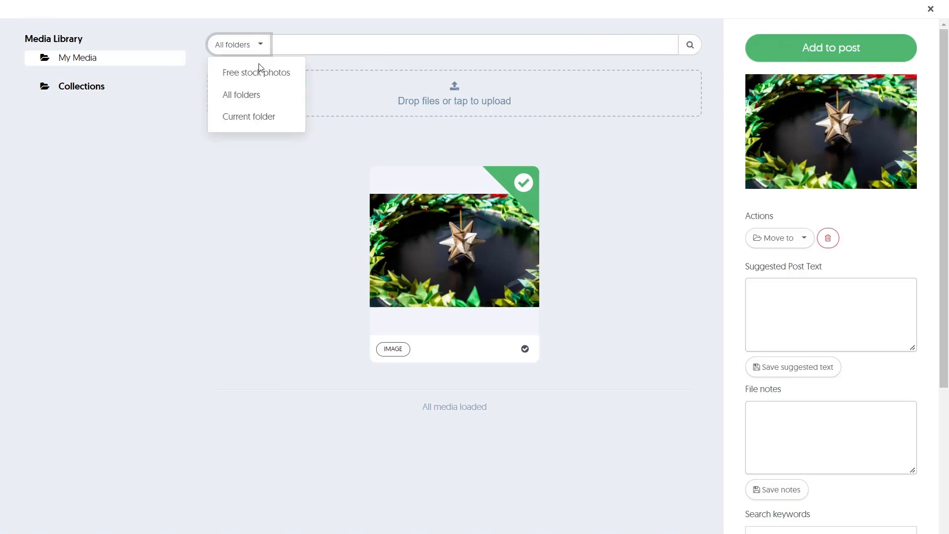
left_click(257, 83)
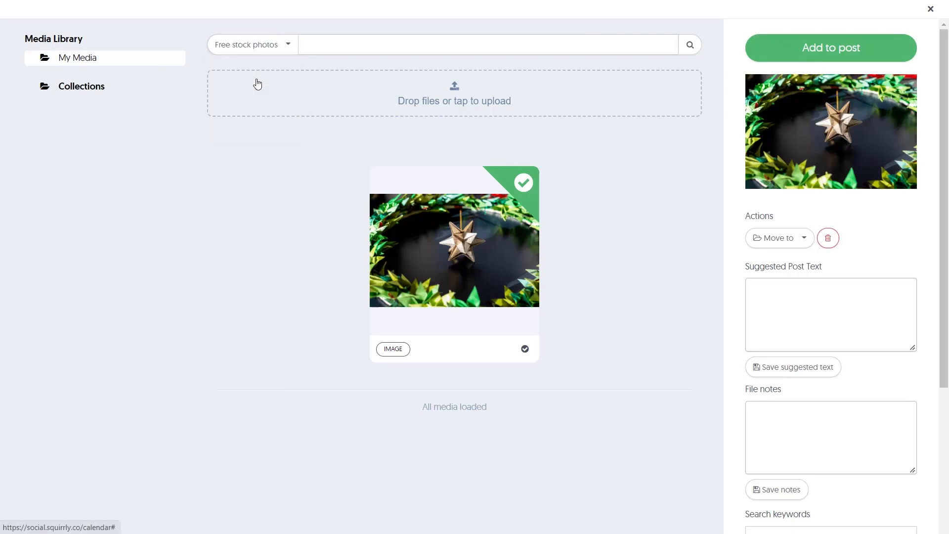
left_click(366, 54)
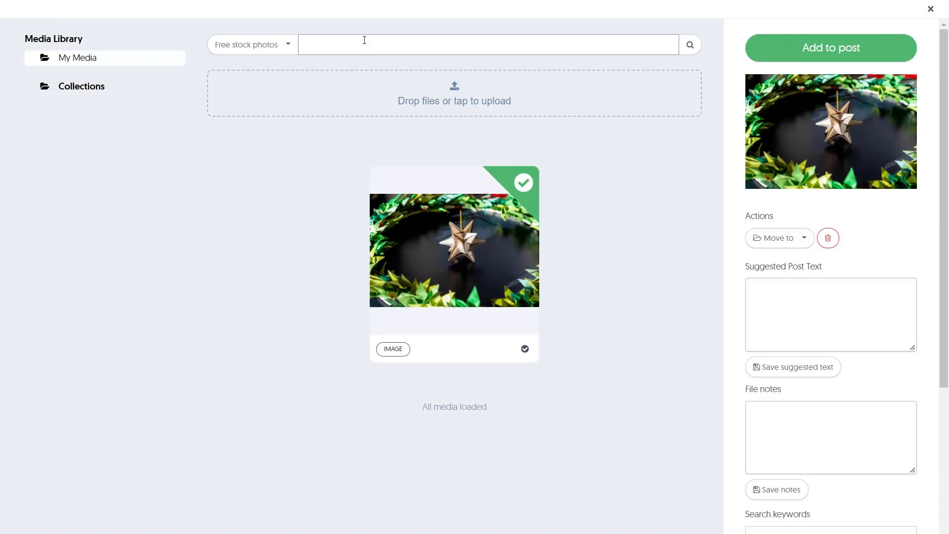
type("cat toys")
left_click(690, 45)
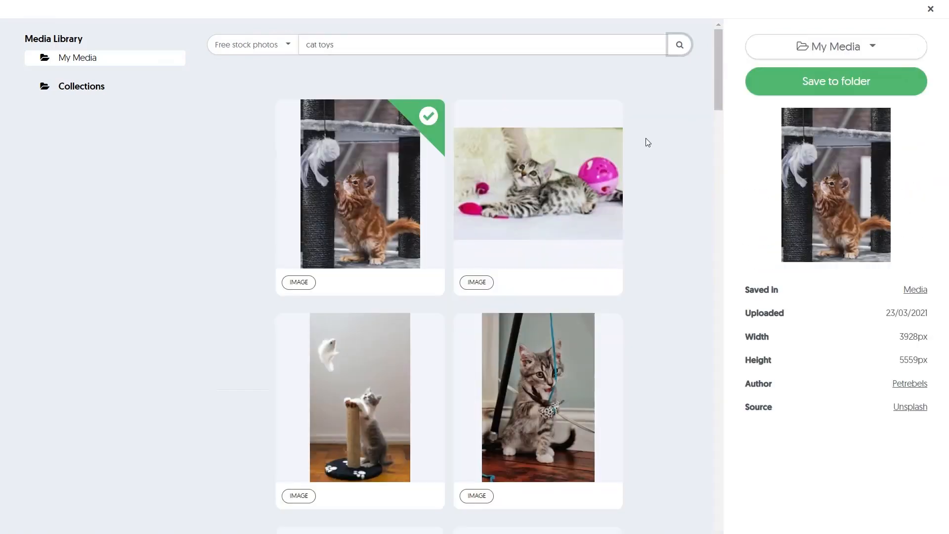
scroll(606, 209, "down", 10)
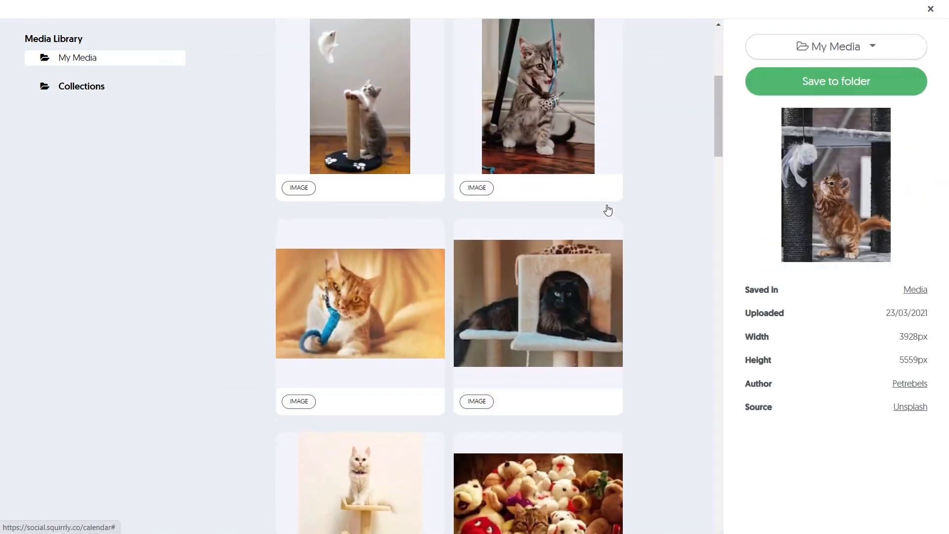
scroll(607, 208, "down", 5)
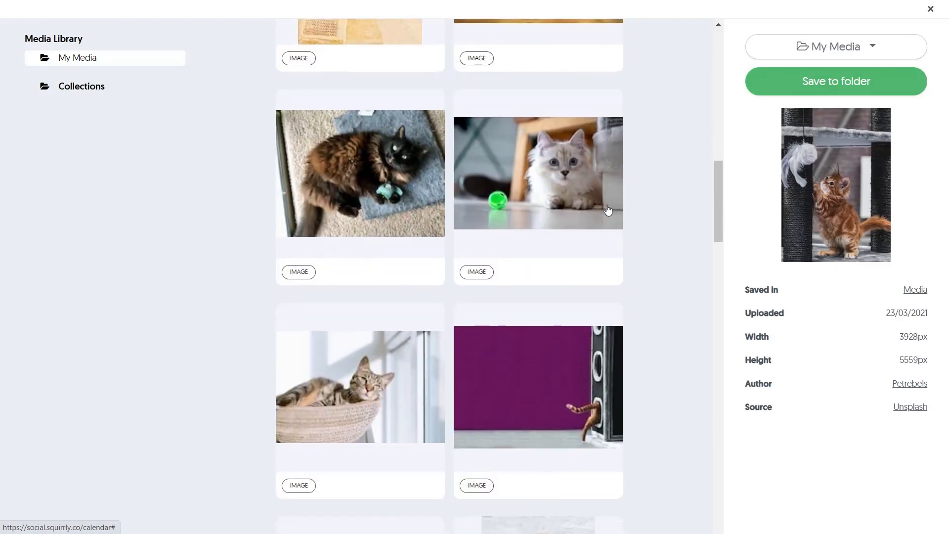
scroll(607, 208, "up", 10)
scroll(608, 212, "up", 5)
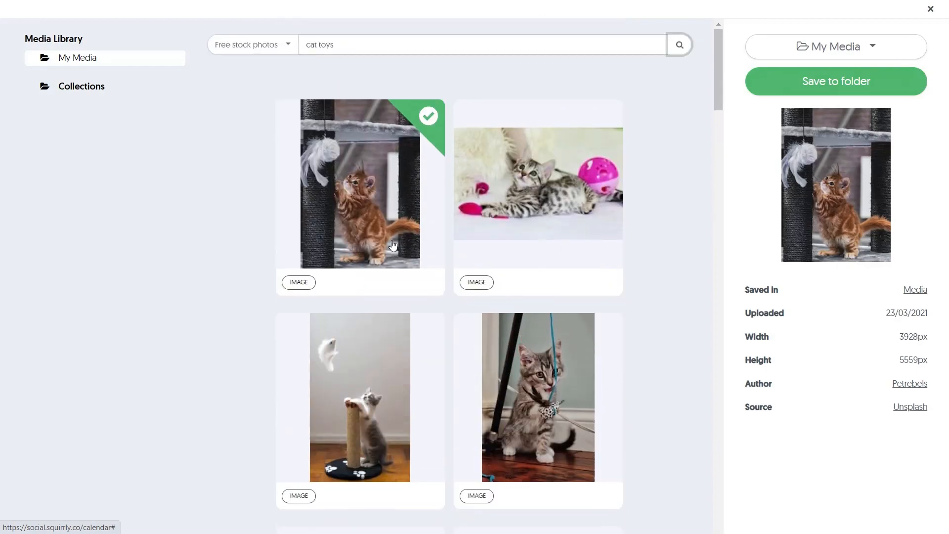
Step: Save the stock photo of the orange kitten at the scratching post to My Media and add it to the post
left_click(901, 50)
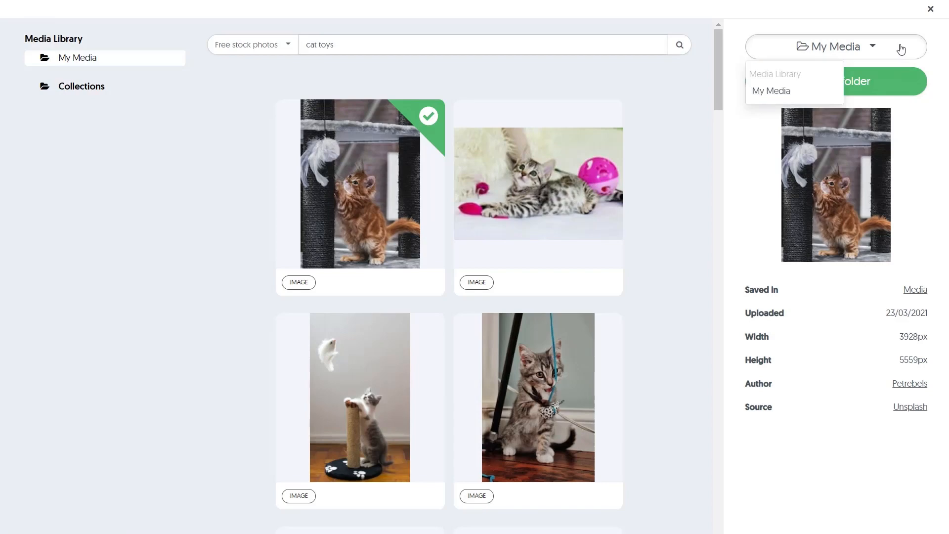
left_click(901, 49)
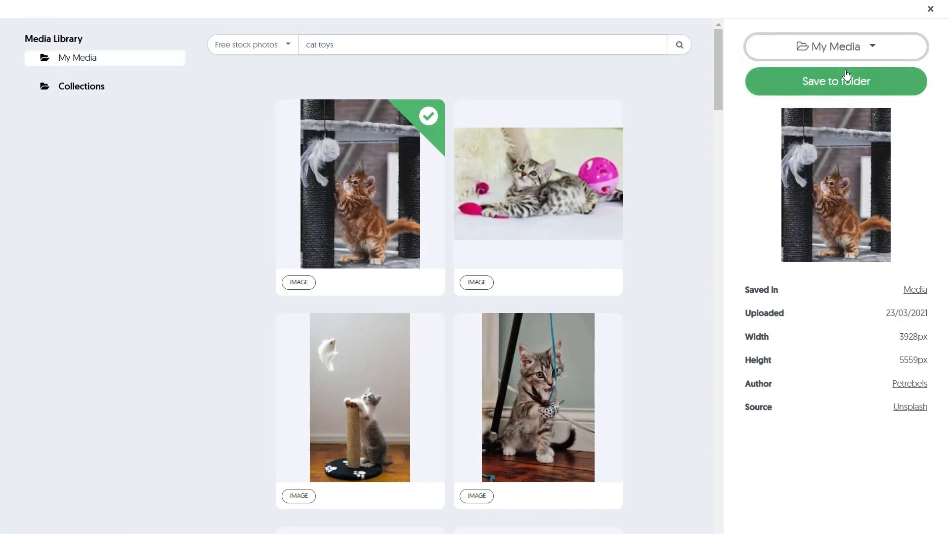
left_click(823, 92)
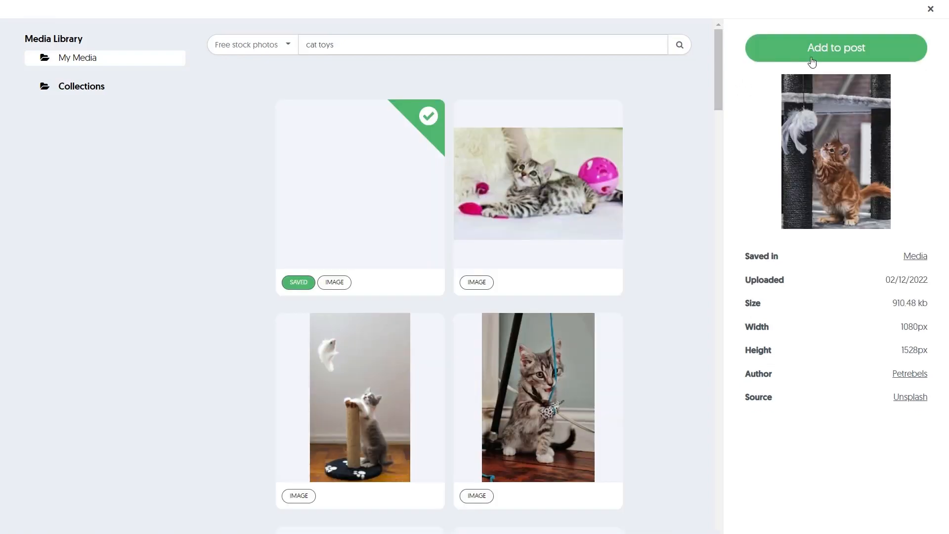
left_click(840, 58)
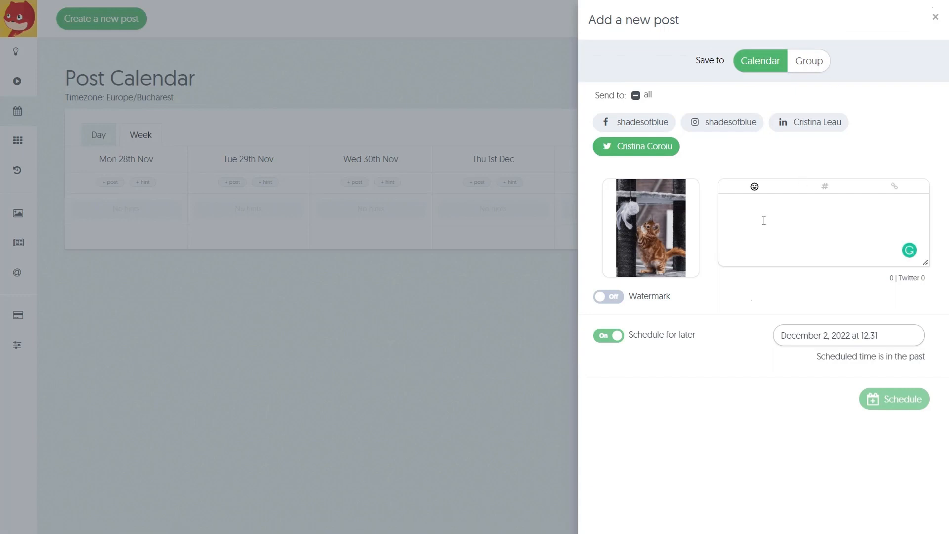
Step: Write the post text "Check out this cute toy for your furry friend." with a heart-eyes cat emoji and add automatic hashtags
type("Check out this cute toy for your furry friend.")
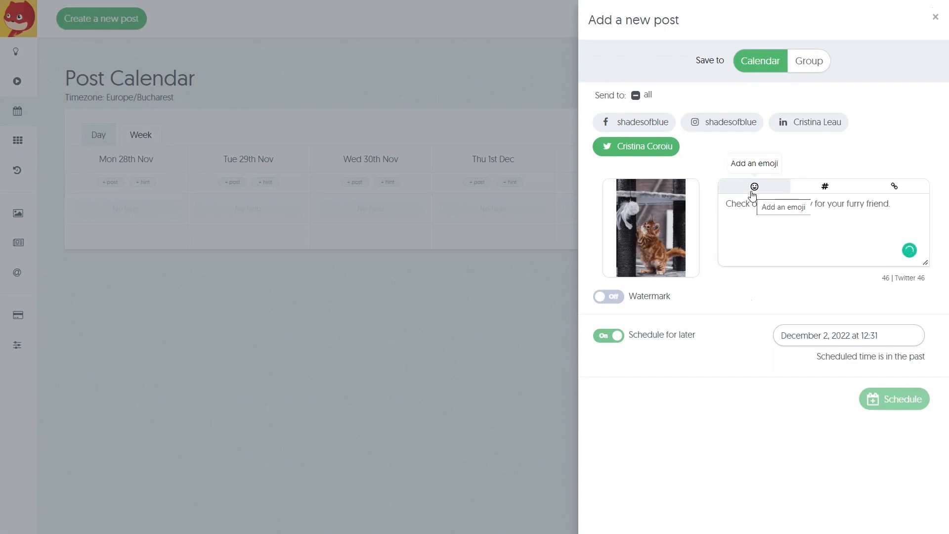
left_click(757, 188)
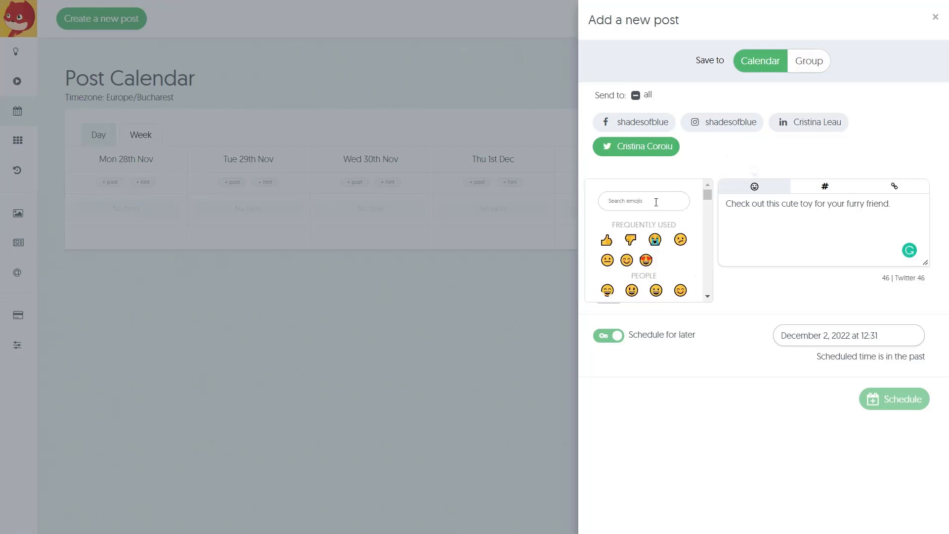
type("cat")
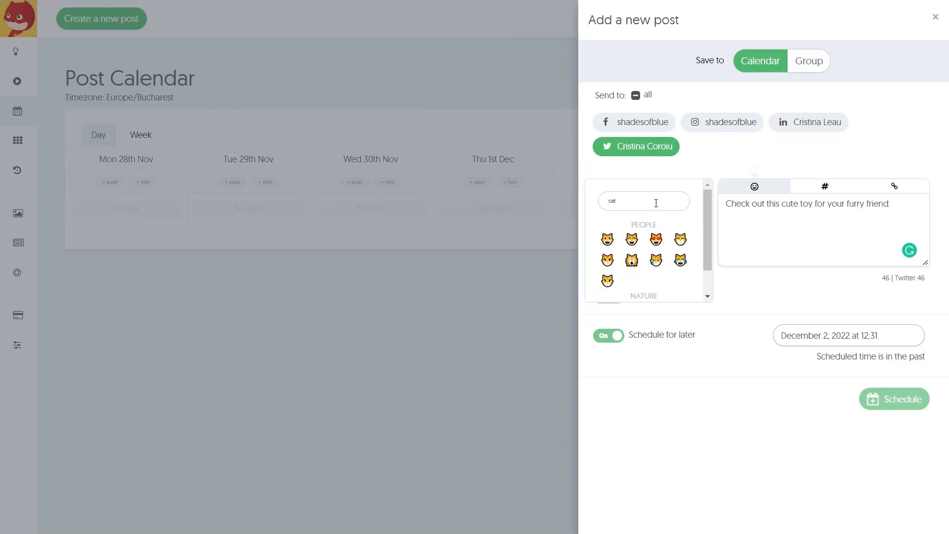
left_click(655, 239)
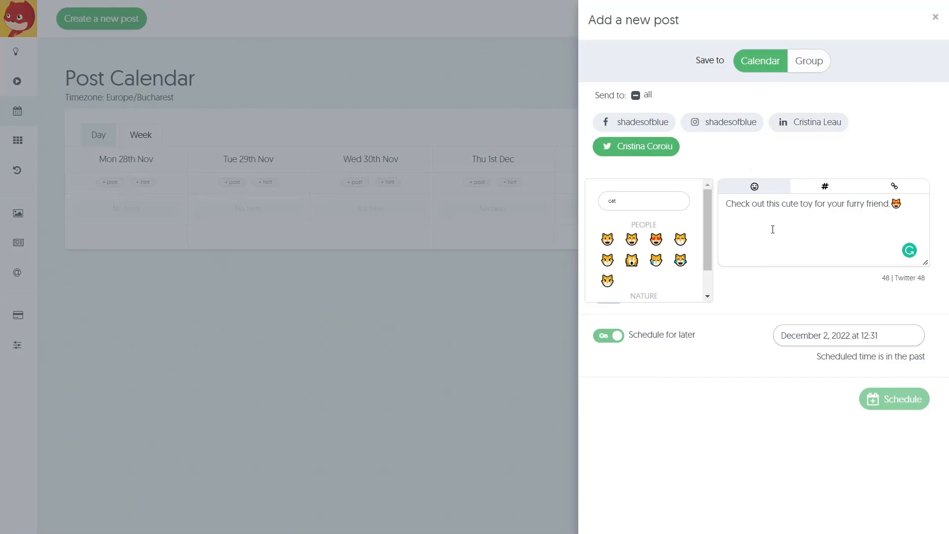
left_click(830, 190)
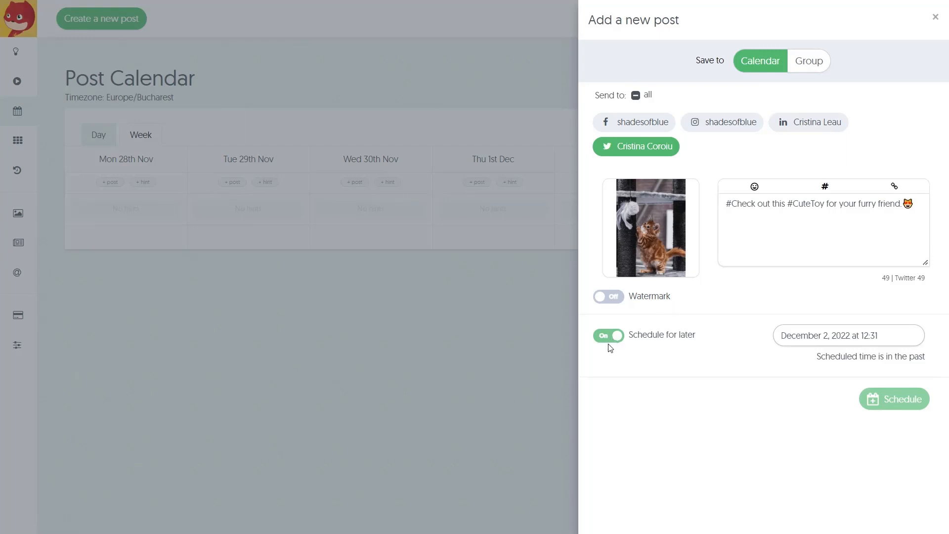
Step: View the scheduling date picker without choosing a date, and switch later scheduling off and back on
left_click(834, 336)
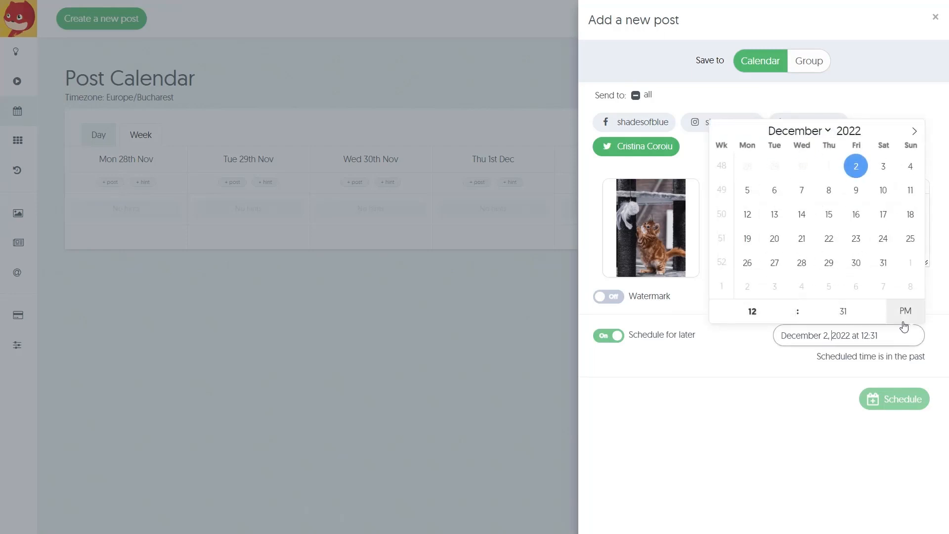
left_click(807, 418)
left_click(610, 337)
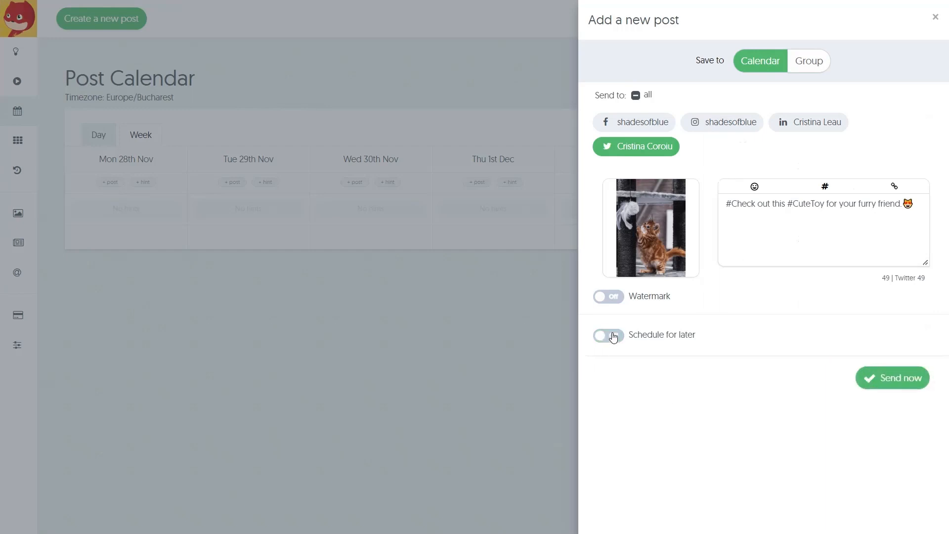
left_click(609, 337)
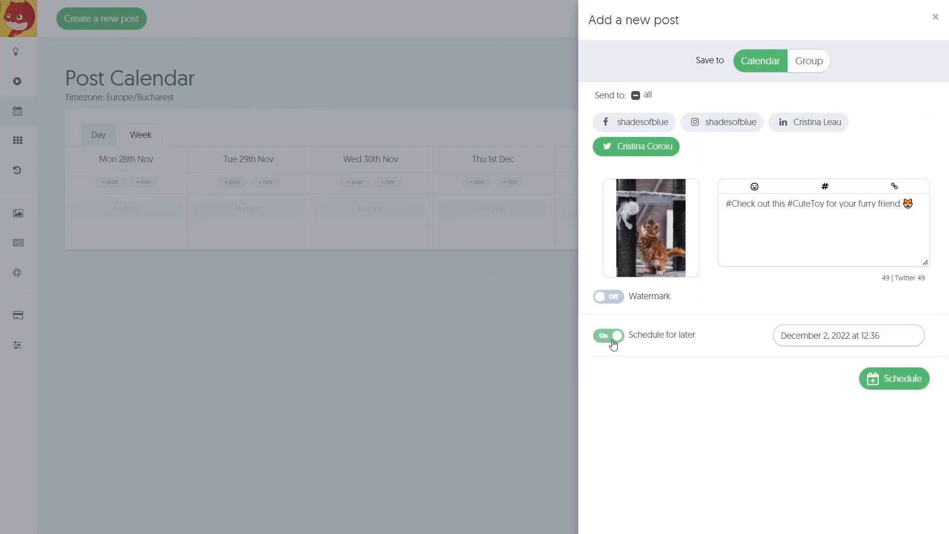
Step: Turn off scheduling for later, send the post immediately, and check its card in the calendar
left_click(608, 340)
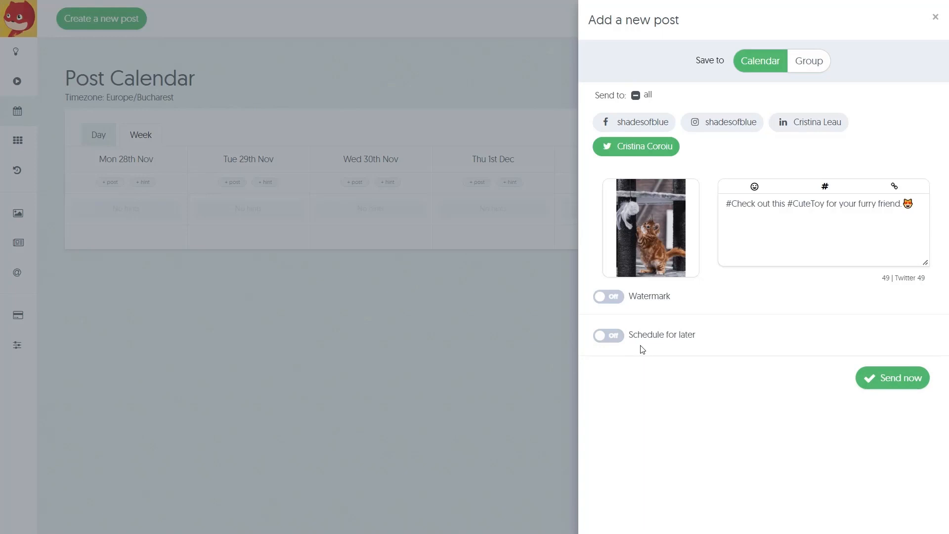
left_click(901, 379)
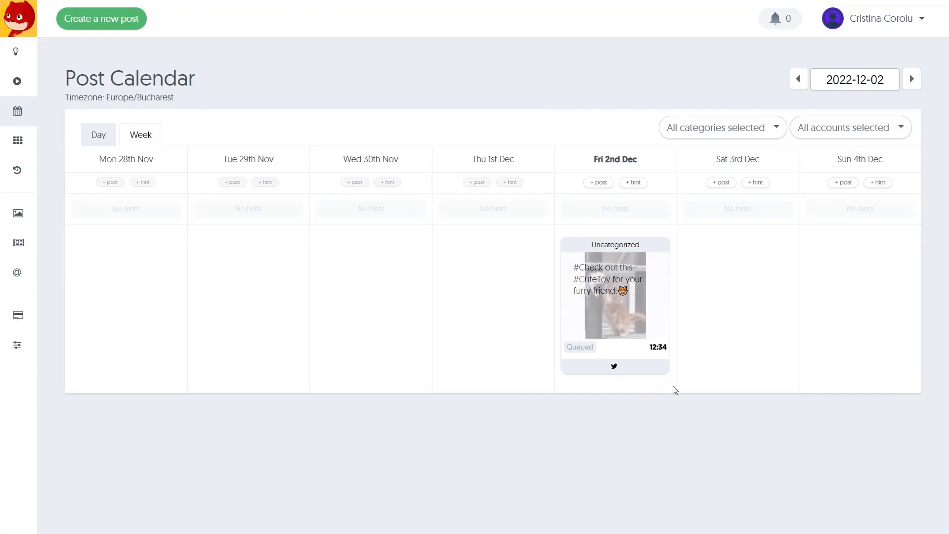
mouse_move(664, 332)
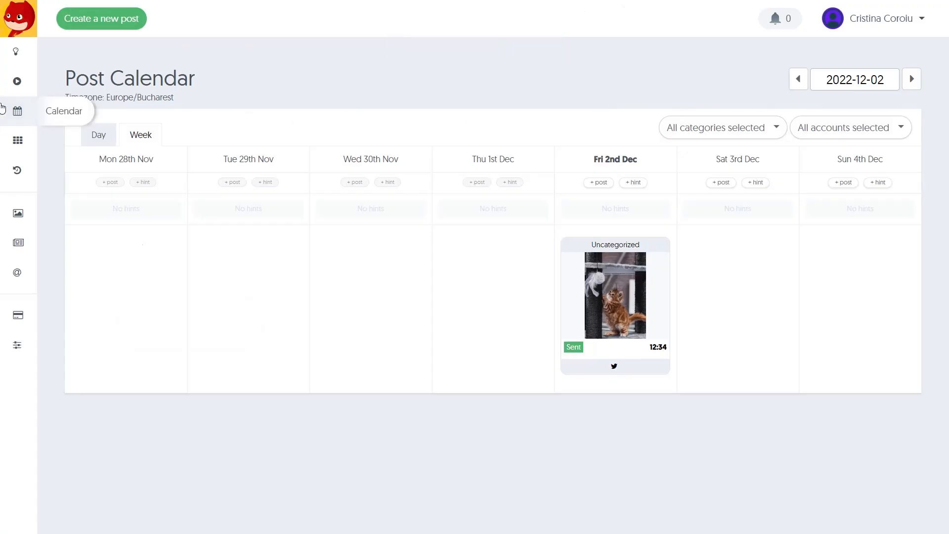
Step: Open the Get started page to check the completed tasks, and view the brand switcher
left_click(17, 59)
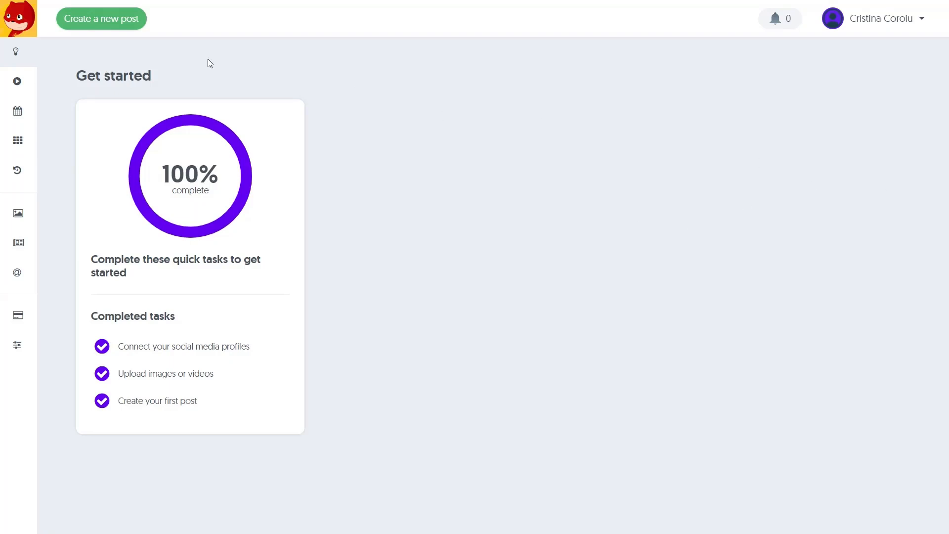
mouse_move(14, 24)
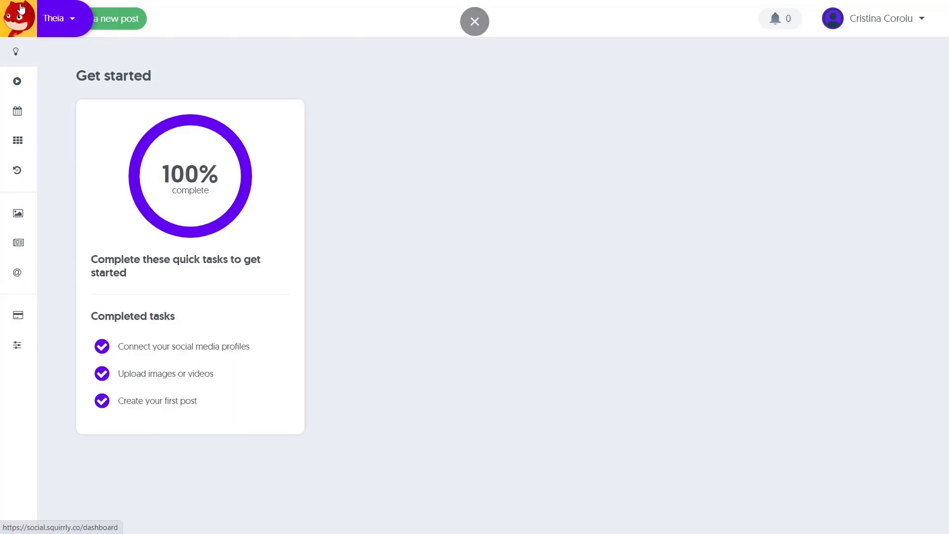
left_click(73, 32)
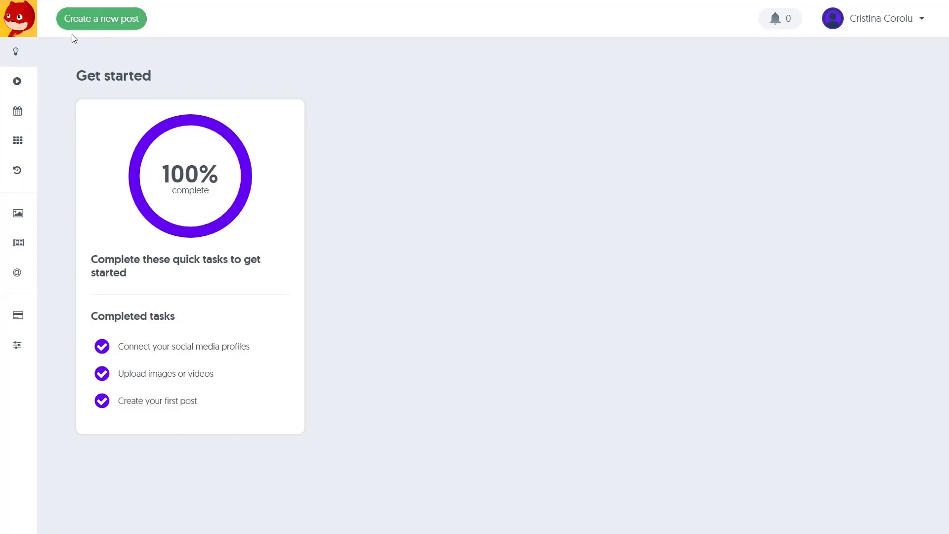
Step: View the notifications and the account menu options, closing each without making changes
left_click(775, 28)
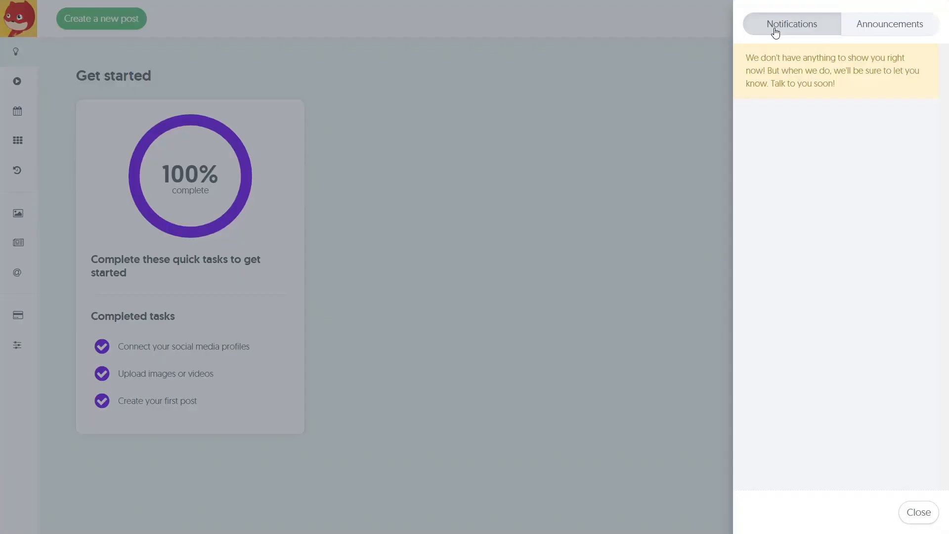
left_click(693, 251)
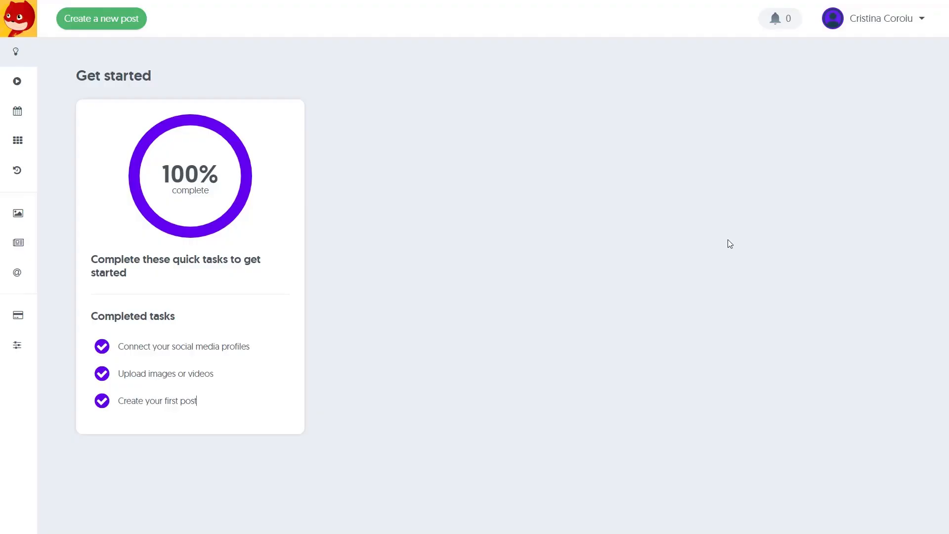
left_click(919, 24)
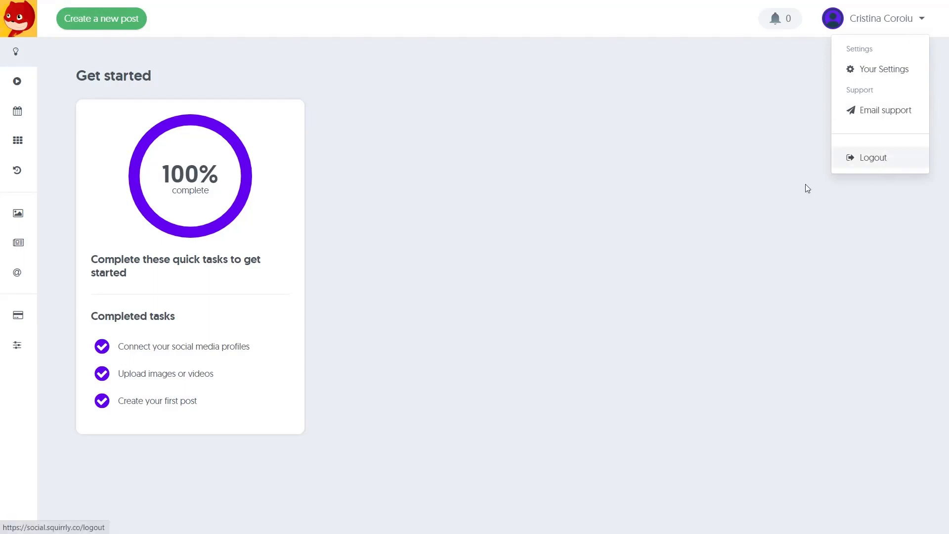
left_click(751, 195)
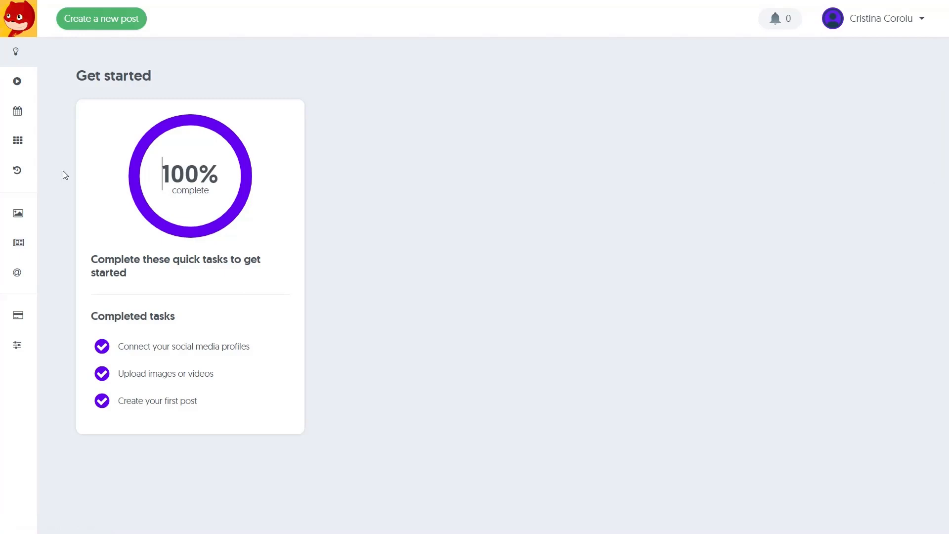
Step: Look over the main navigation sections, including Brand Settings, and reopen the post calendar
left_click(17, 82)
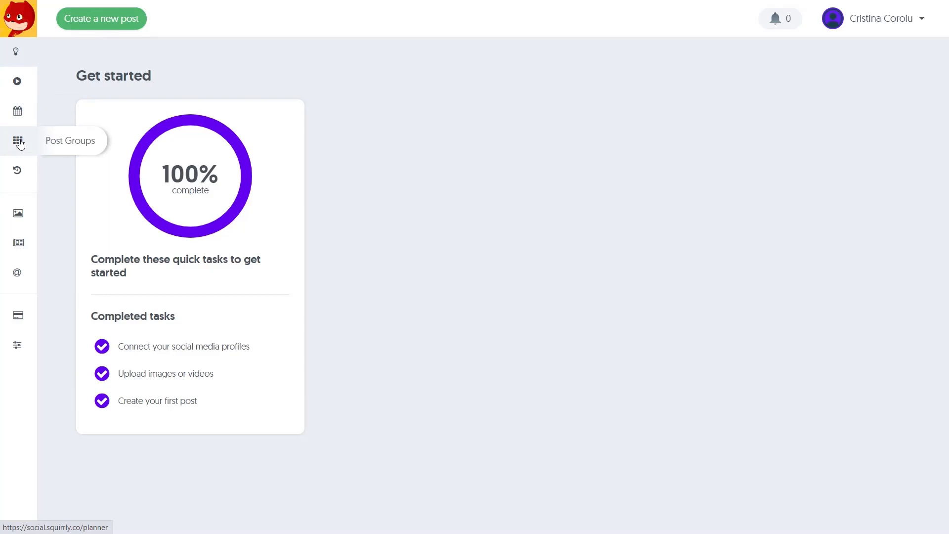
mouse_move(12, 255)
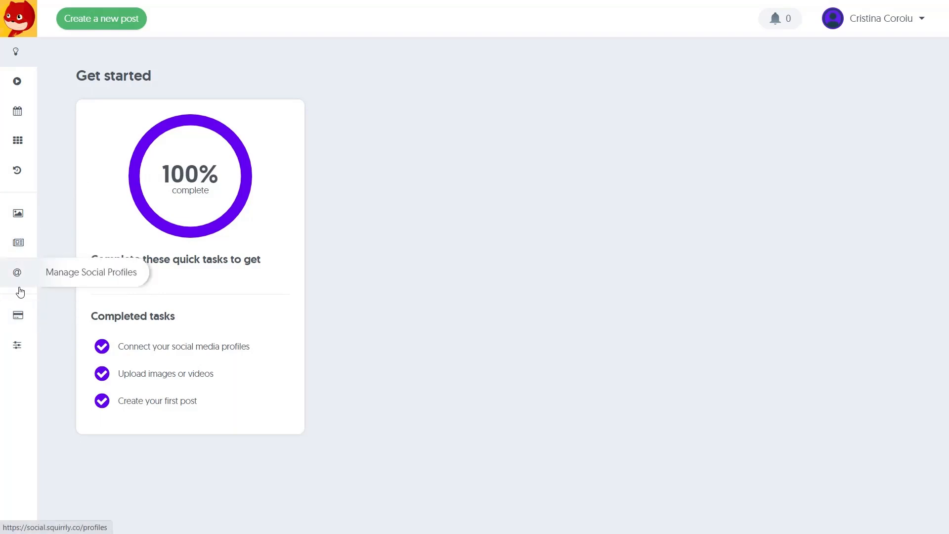
mouse_move(19, 346)
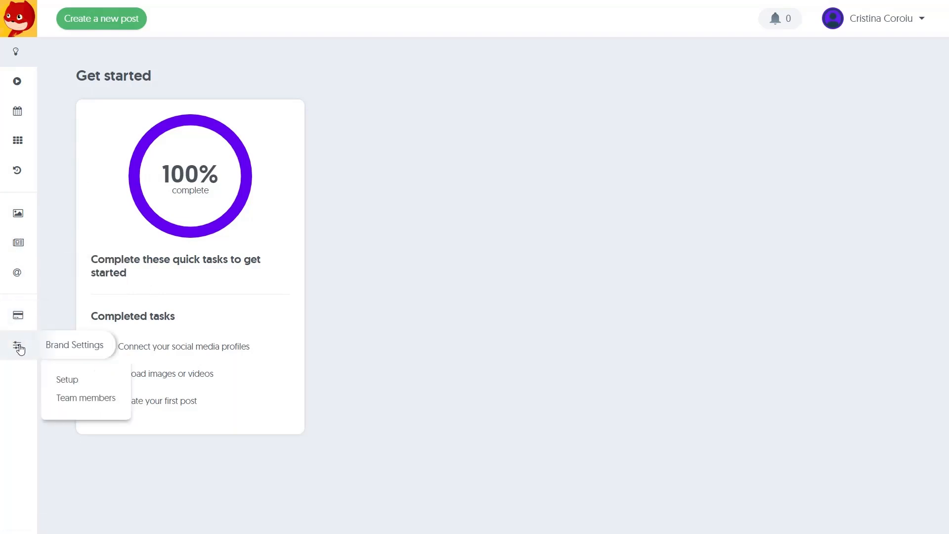
left_click(18, 120)
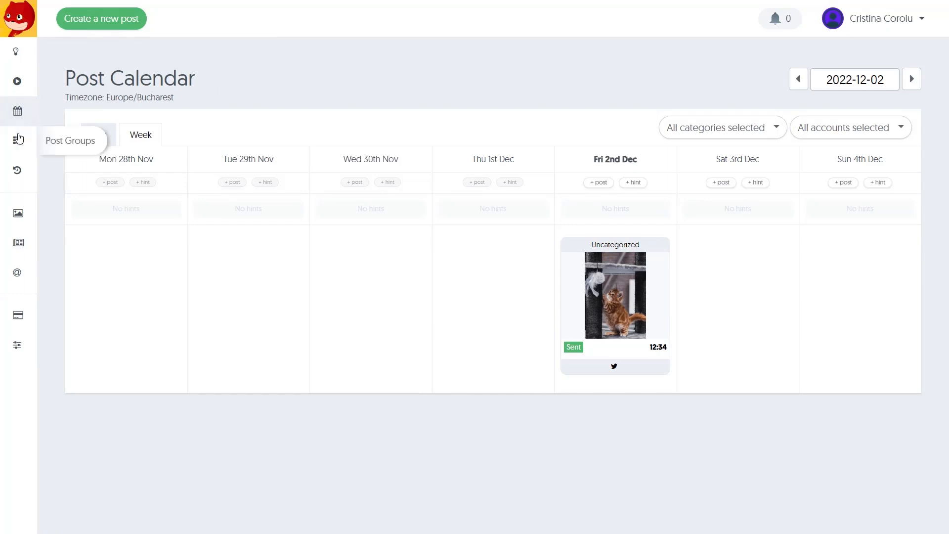
Step: Start a new post in the Seasonal post group, viewing the Calendar saving option before returning to Group
left_click(16, 145)
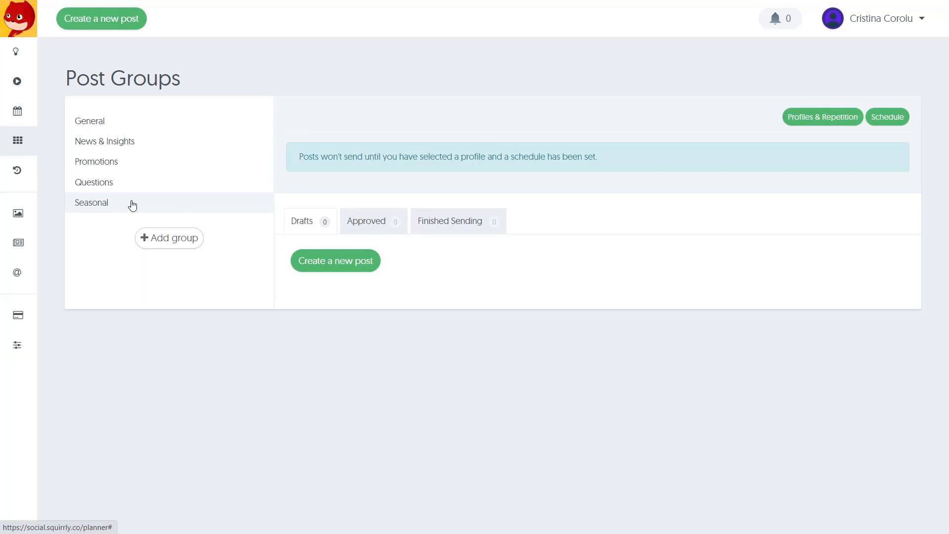
left_click(330, 271)
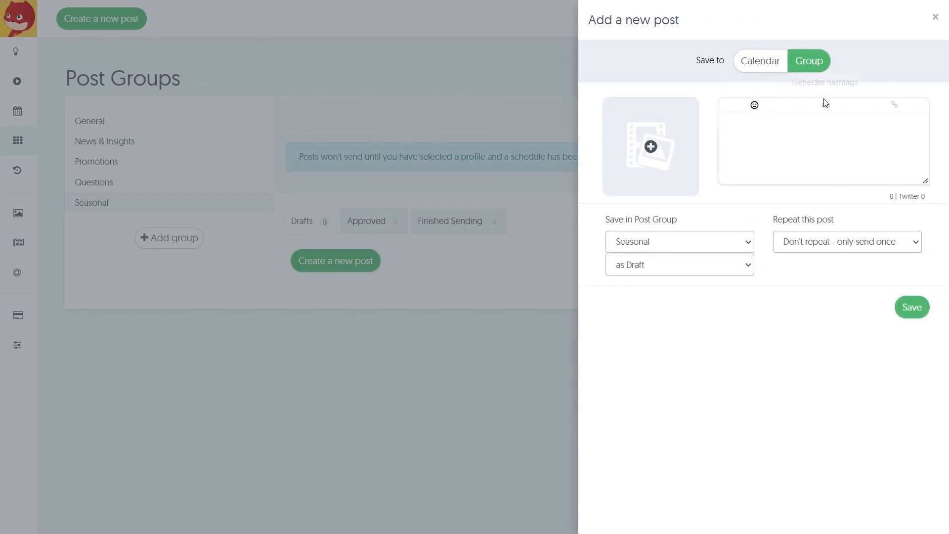
left_click(778, 73)
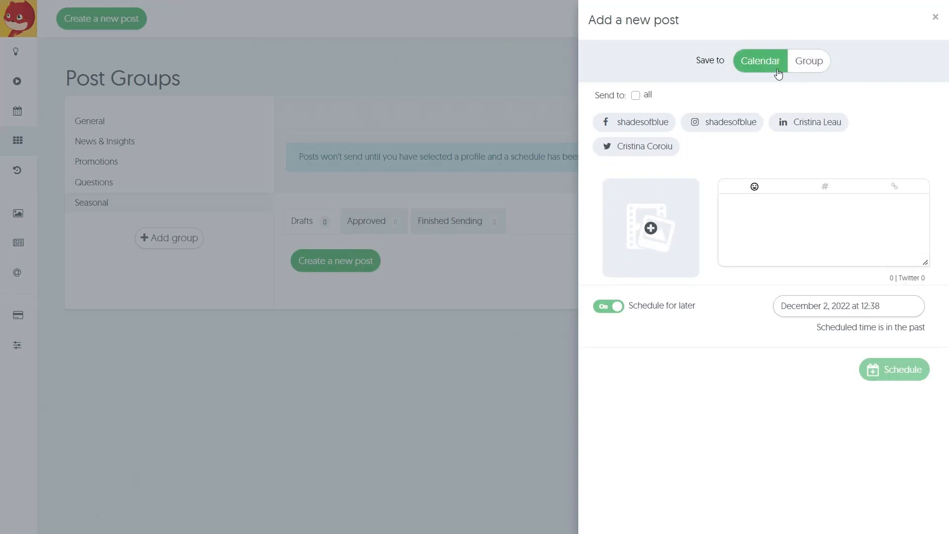
left_click(803, 70)
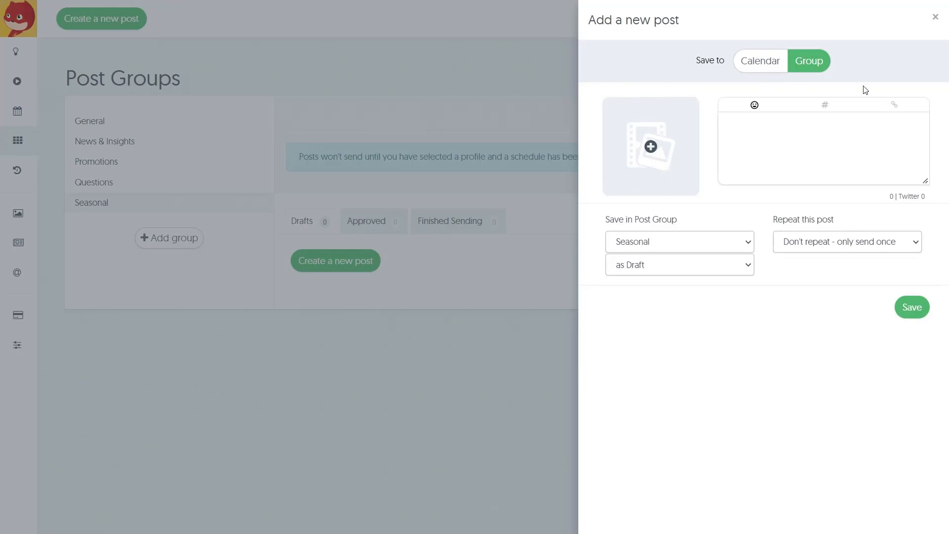
Step: Add the origami star and wreath image from My Media to the post
left_click(674, 163)
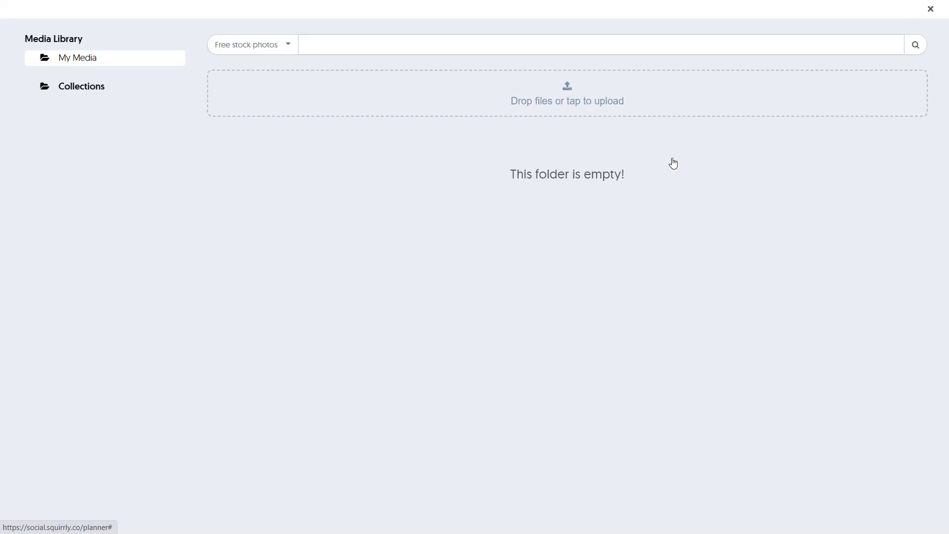
left_click(539, 251)
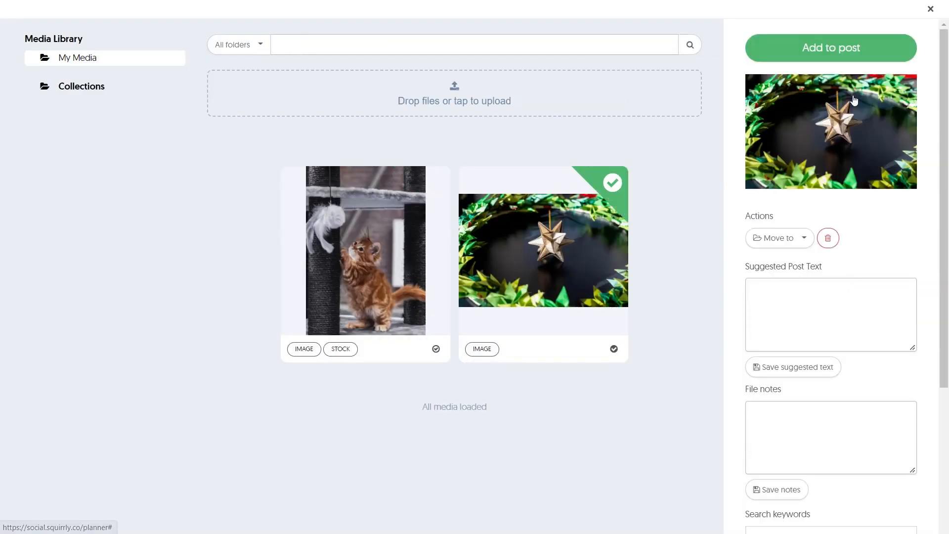
left_click(851, 54)
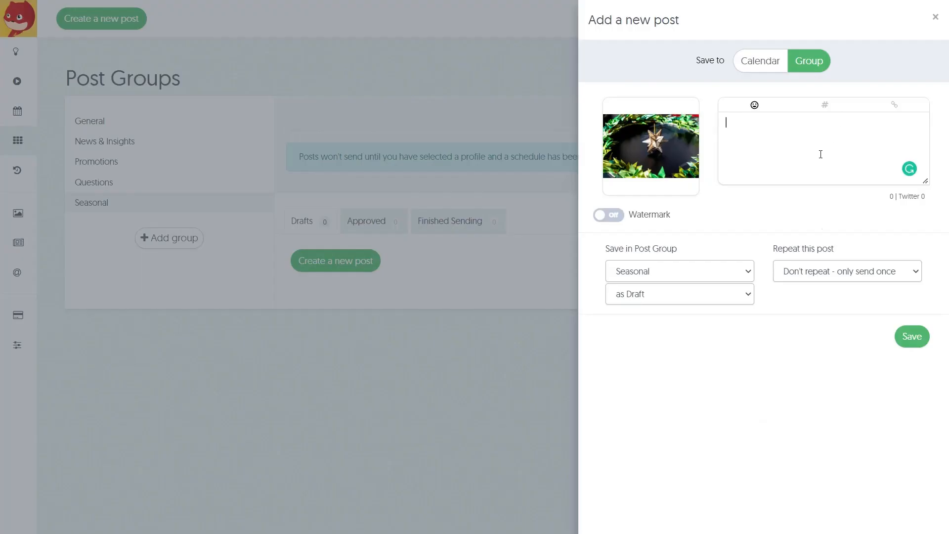
type("What do you think about this Origami Wreath that I have created for last year holidays?")
key("Return")
key("Return")
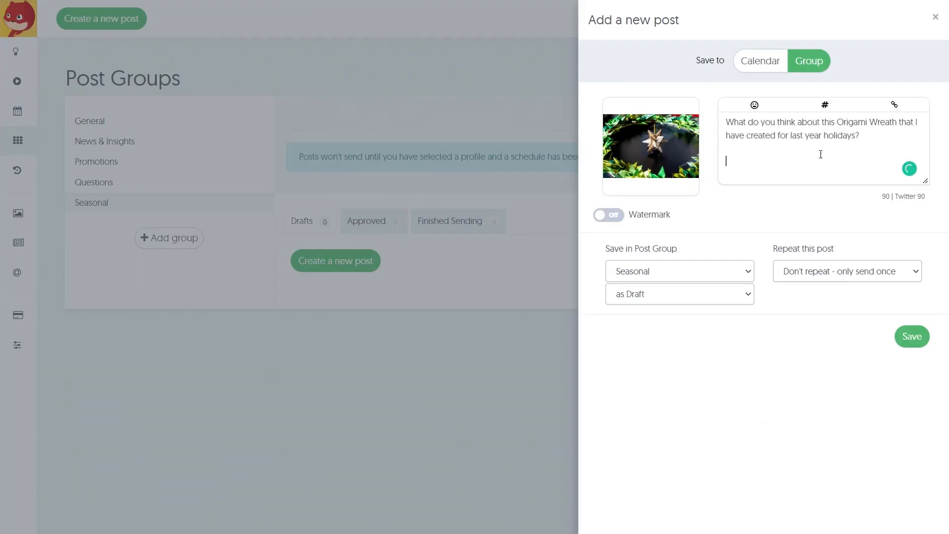
type("https://paperfingercuts.com/origami-xmas-wreath/")
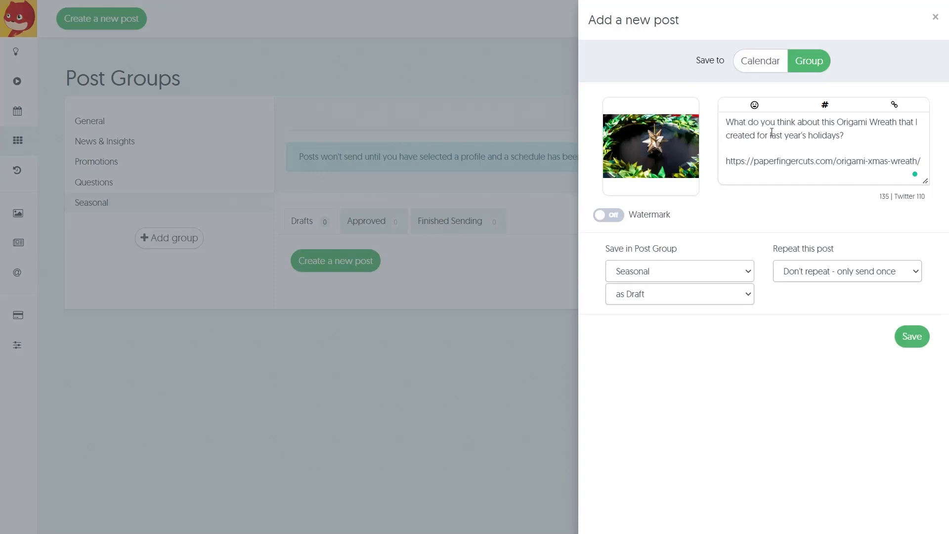
left_click(865, 149)
type("🎄")
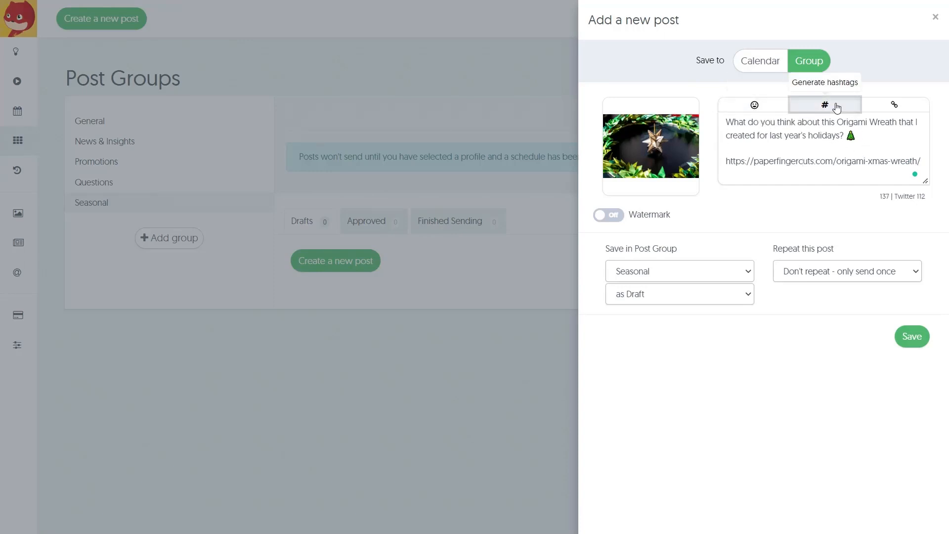
Step: Generate hashtags within the post text and shorten the wreath link
left_click(836, 105)
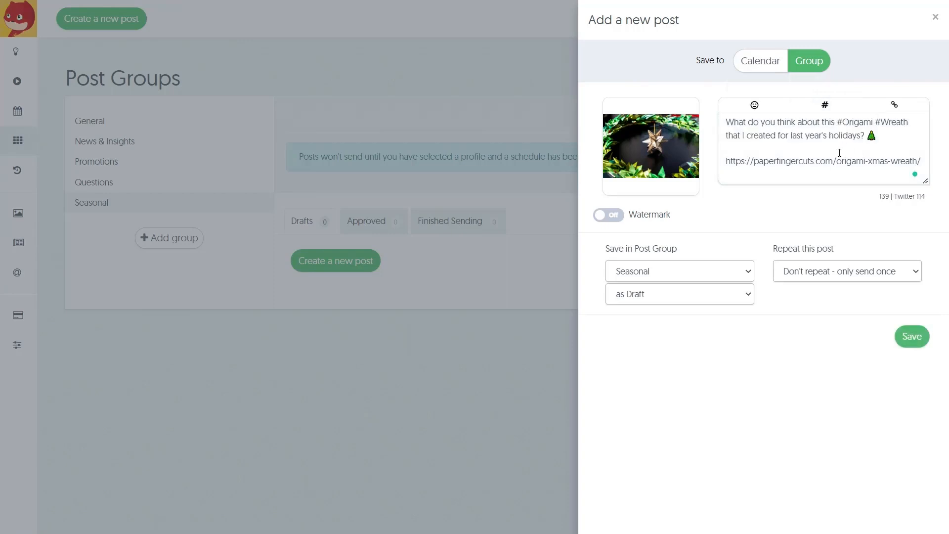
left_click(901, 107)
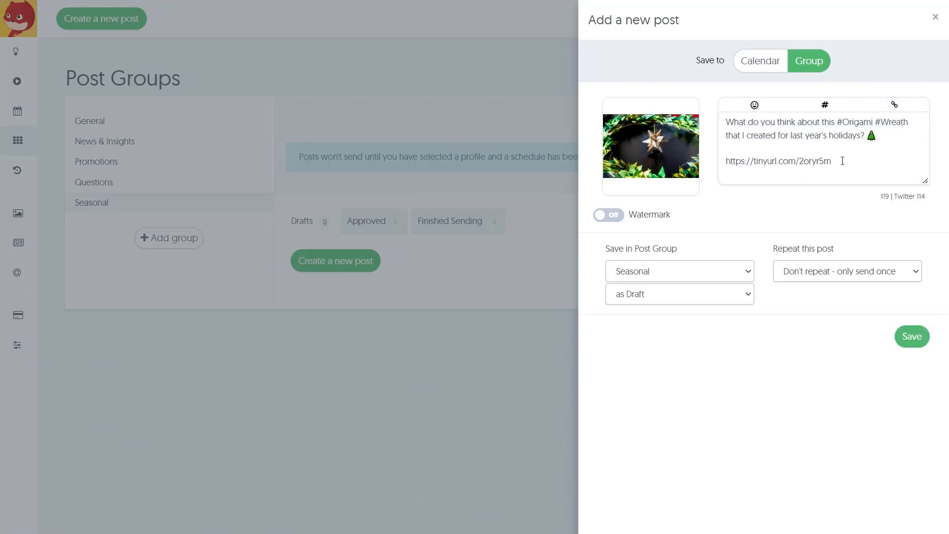
Step: Turn on the watermark with the hands and origami crane logo, keeping it at Bottom right with a transparent background
left_click(609, 215)
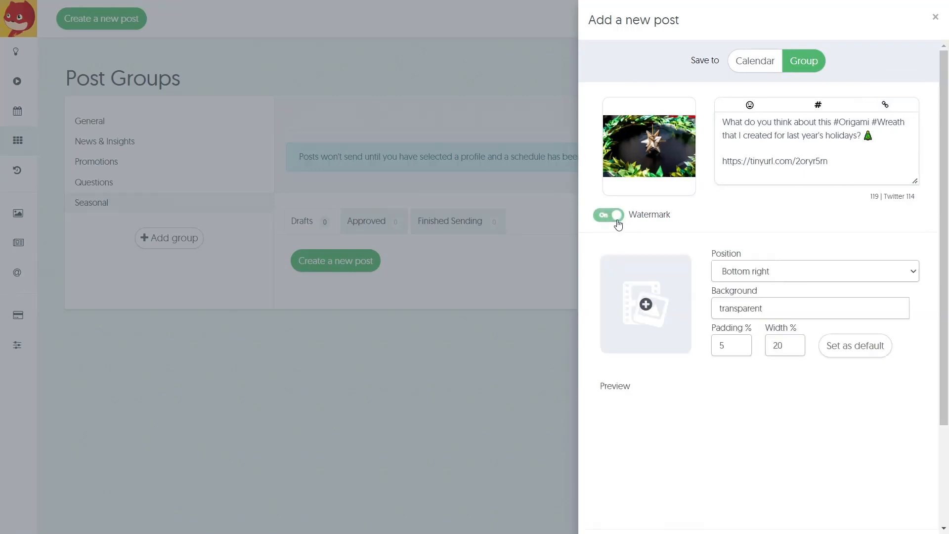
left_click(641, 337)
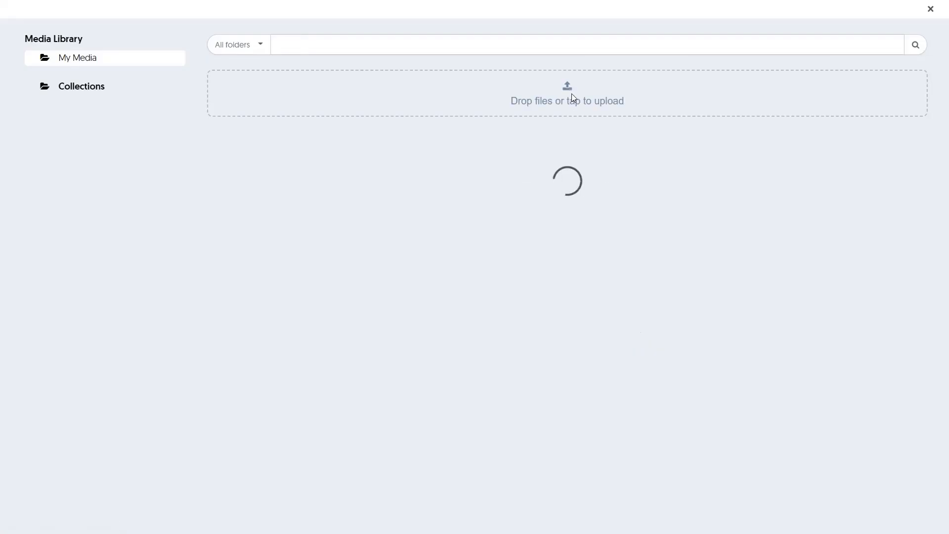
left_click(839, 210)
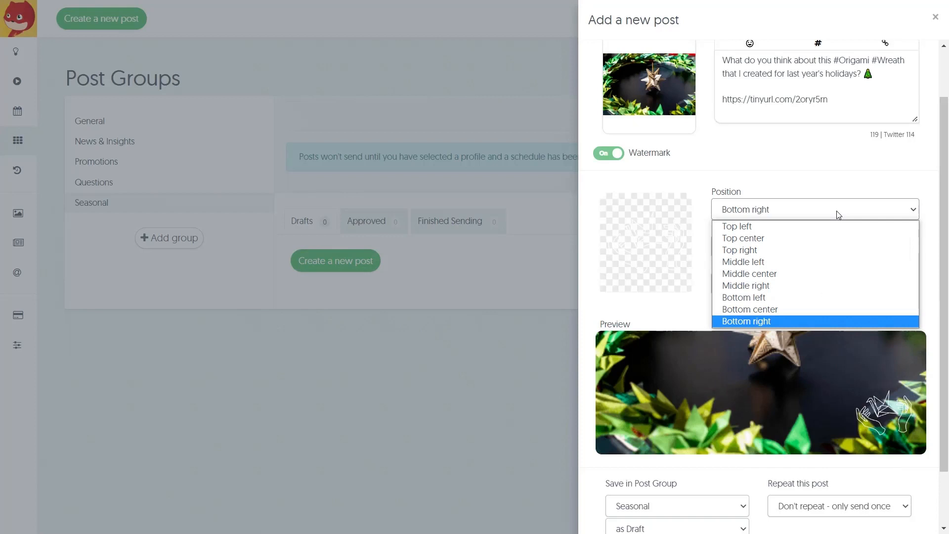
left_click(837, 210)
scroll(831, 243, "down", 2)
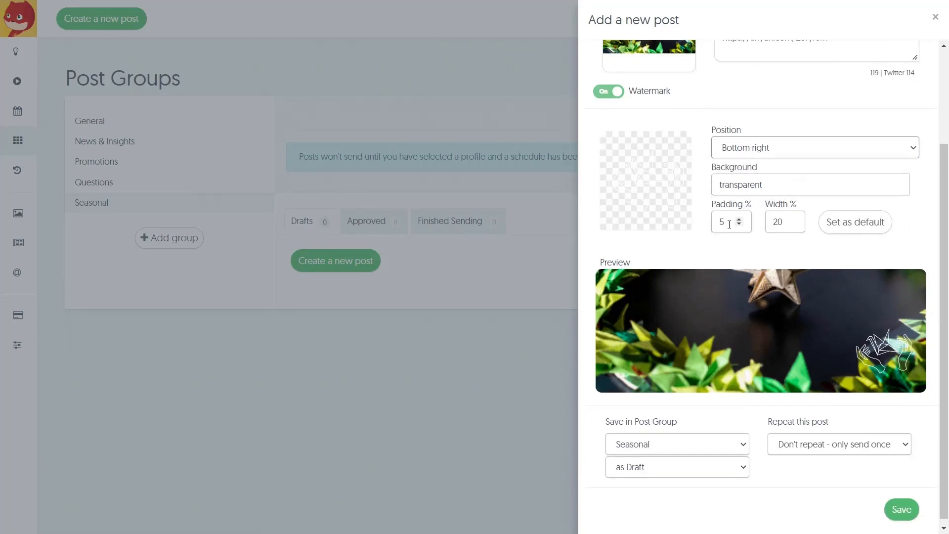
scroll(836, 390, "down", 1)
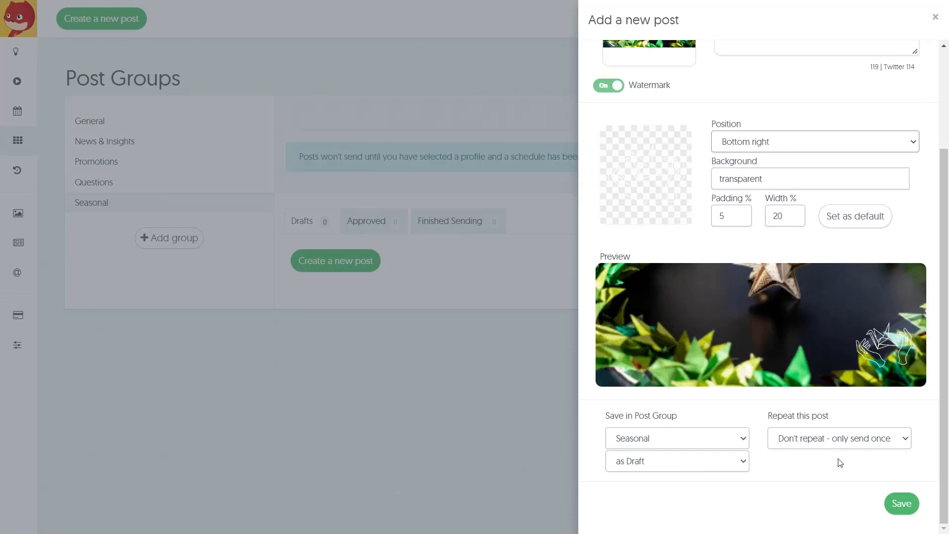
Step: View the repetition options, keep the post set to send once, and save it as a draft in the Seasonal group
left_click(850, 448)
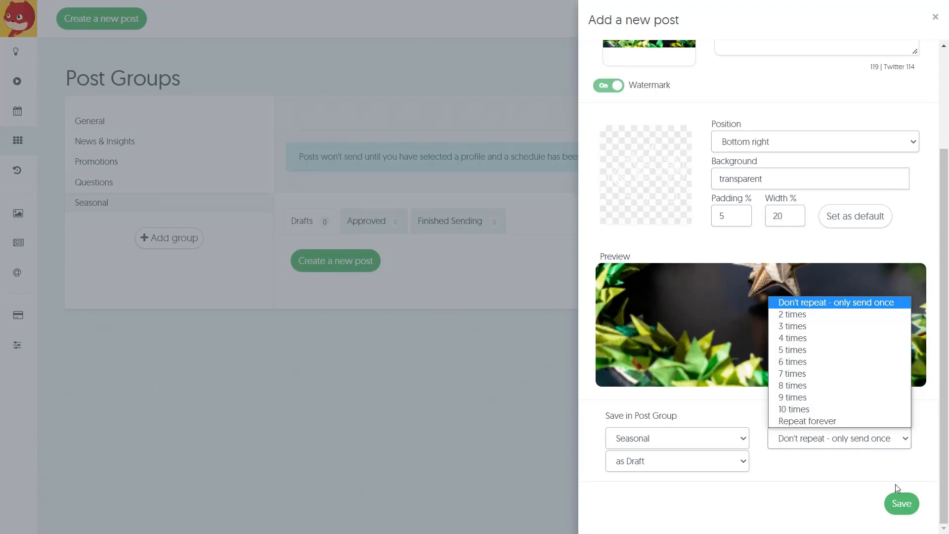
left_click(900, 504)
left_click(901, 503)
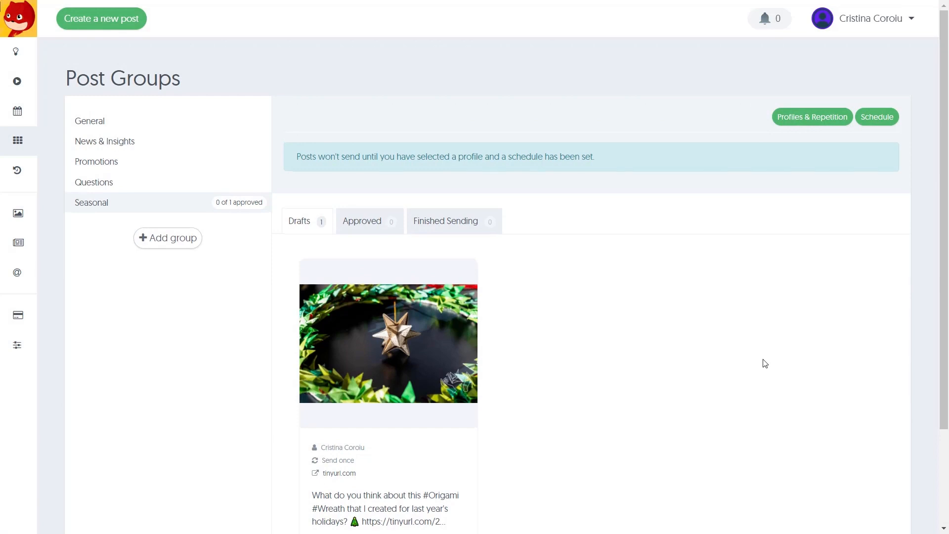
Step: Approve the origami wreath draft in the Seasonal group and view it among the approved posts
scroll(765, 364, "down", 2)
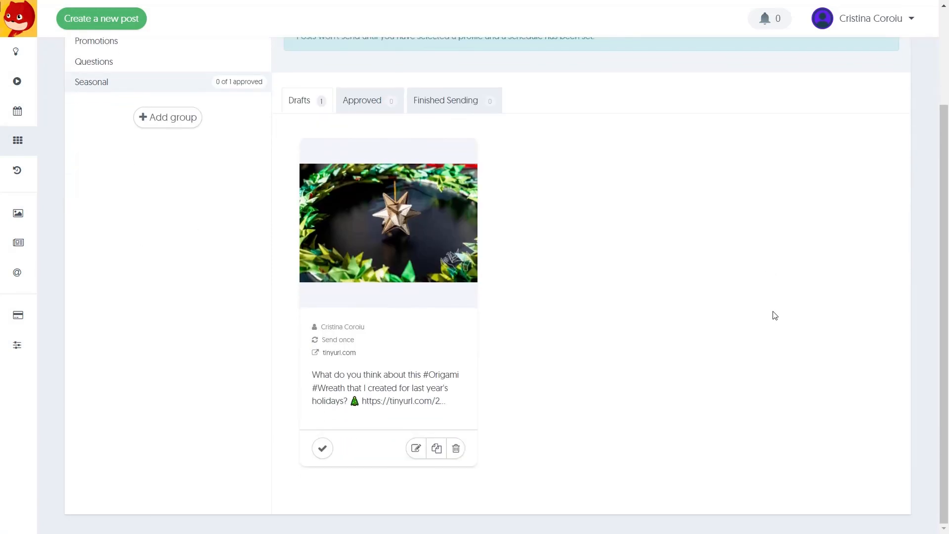
scroll(737, 329, "up", 1)
scroll(396, 247, "down", 2)
left_click(322, 448)
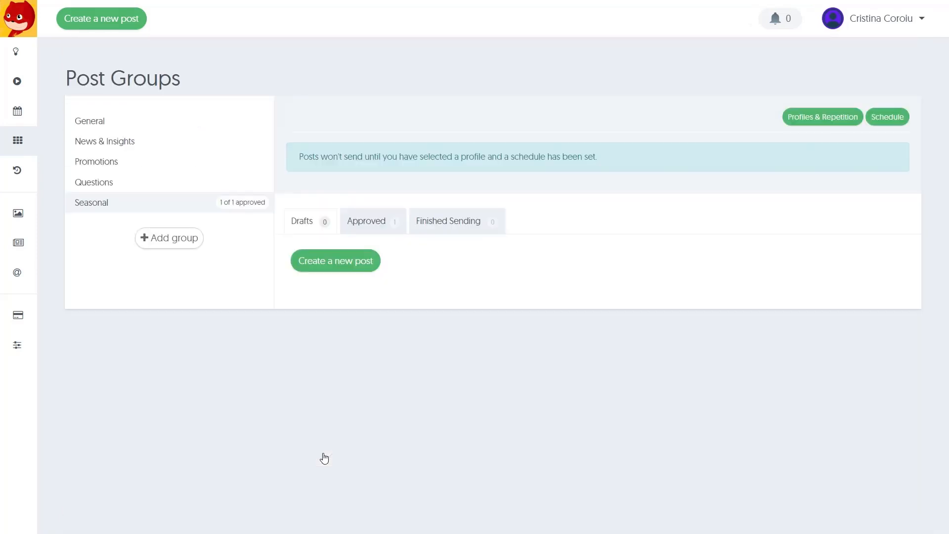
left_click(368, 227)
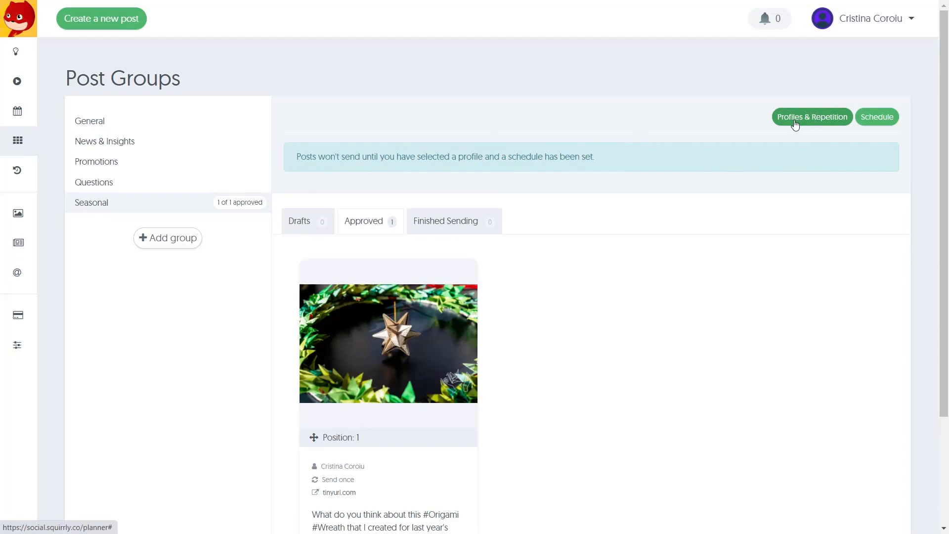
Step: Set the Seasonal group to post to the Twitter profile, keep its default repetition at Send once, and save the group
left_click(813, 127)
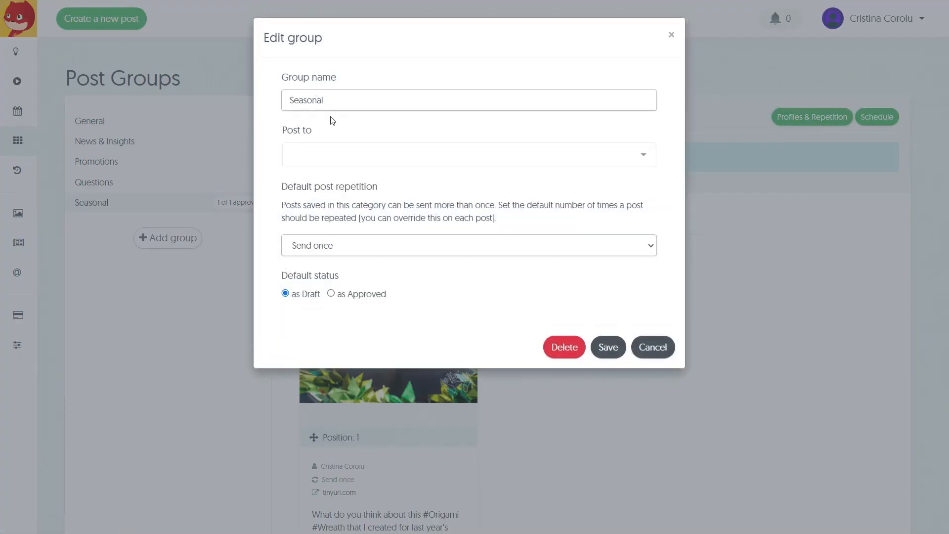
left_click(343, 158)
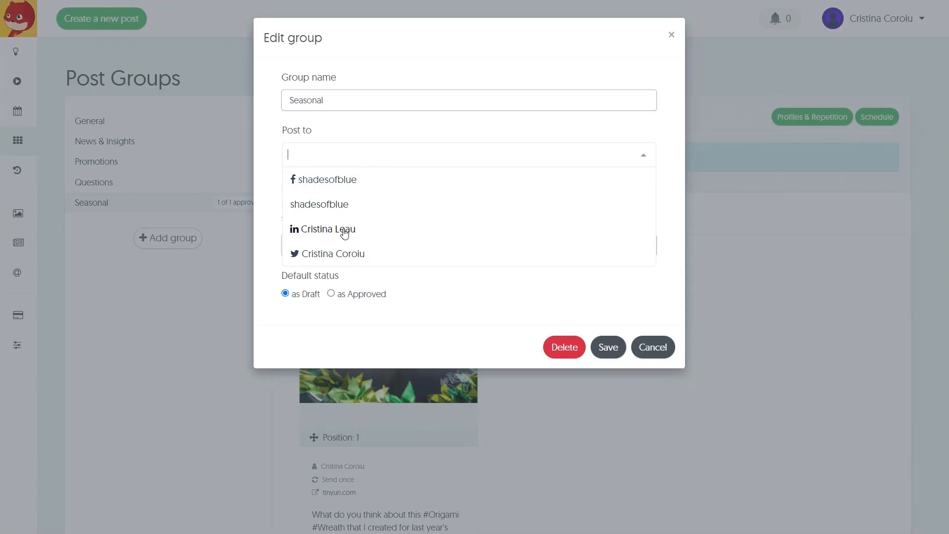
left_click(347, 254)
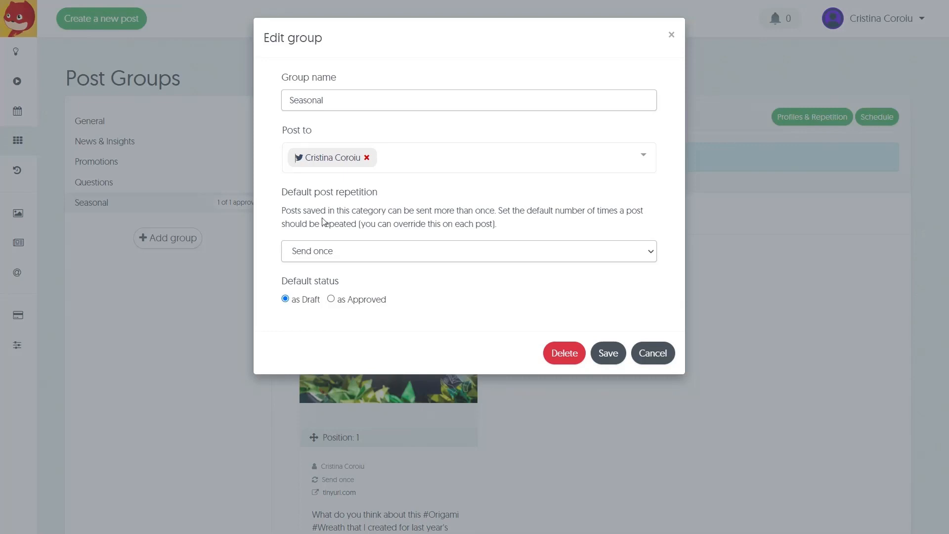
left_click(376, 255)
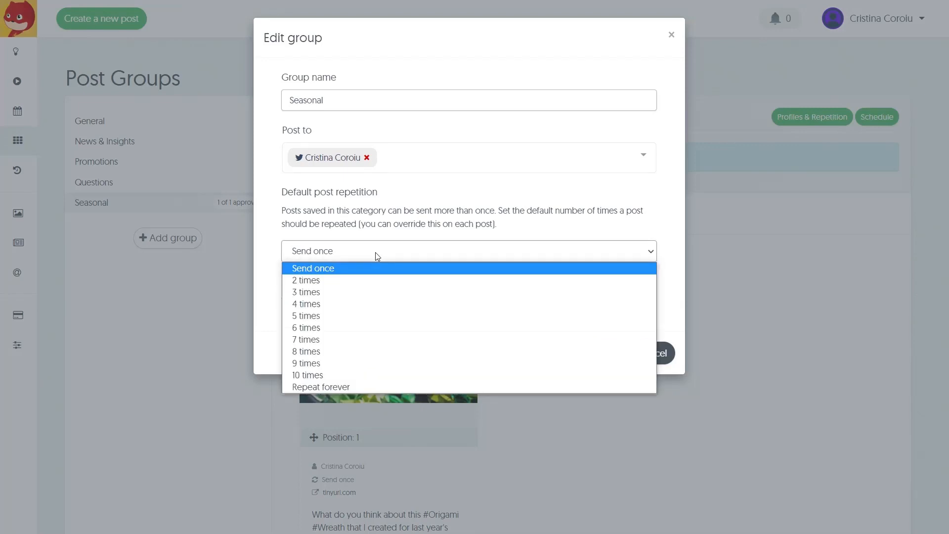
left_click(376, 253)
left_click(377, 256)
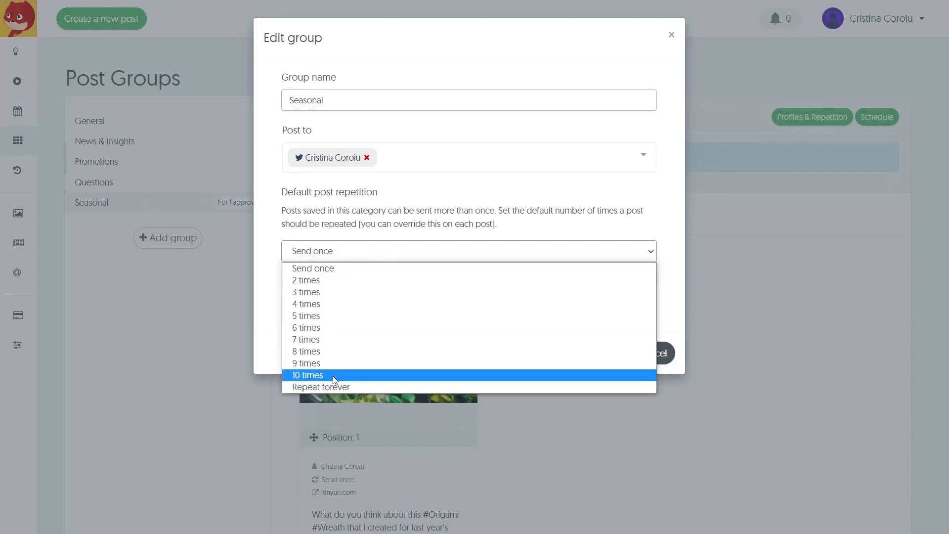
left_click(337, 270)
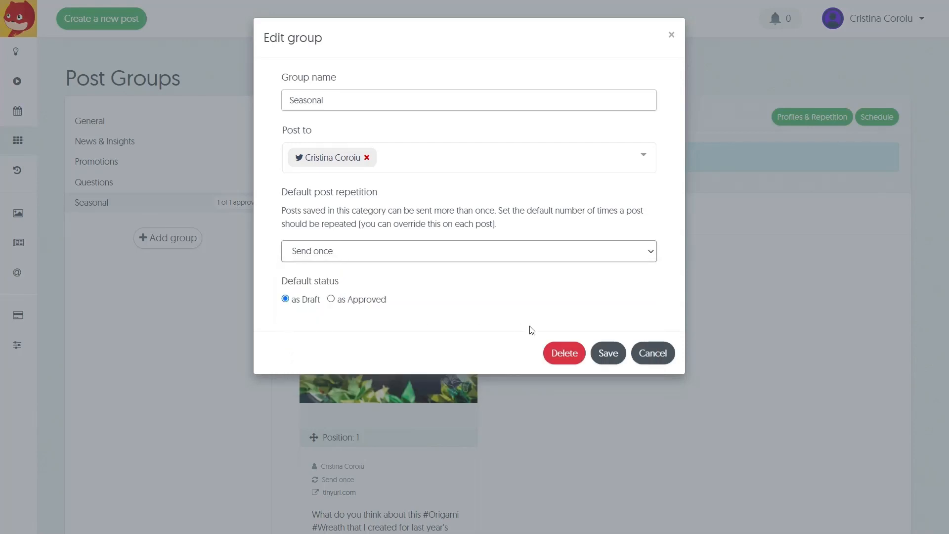
left_click(621, 357)
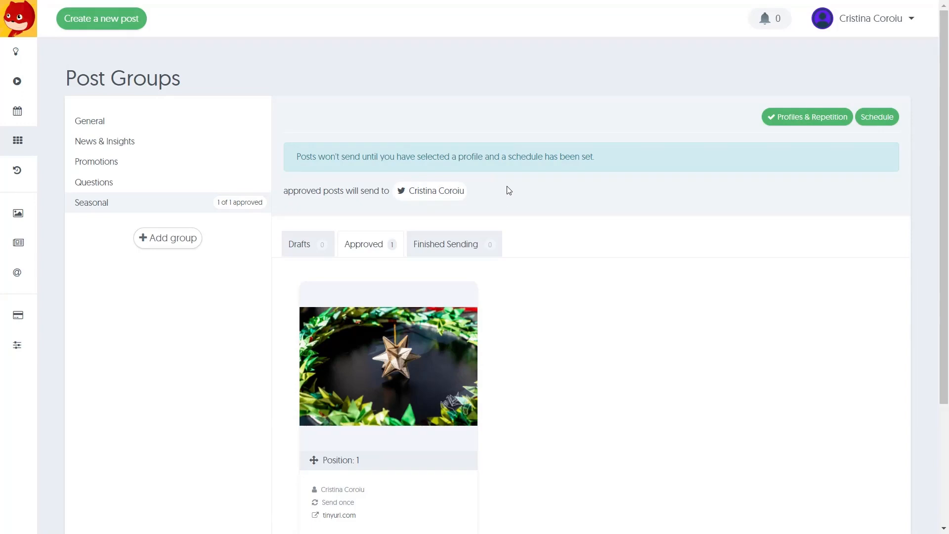
Step: Select Mon, Wed, Fri and Sun as the Seasonal group's schedule days and add sending times
left_click(895, 125)
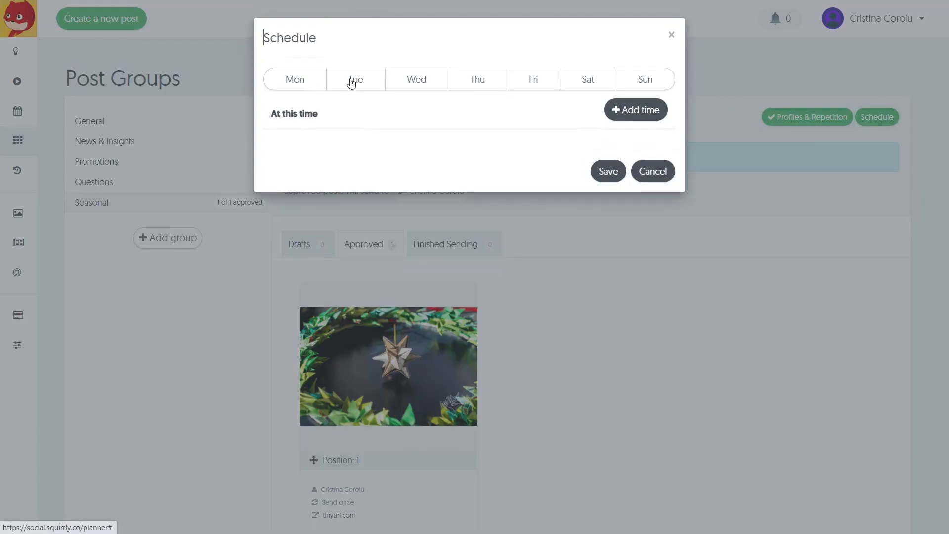
left_click(294, 82)
left_click(420, 80)
left_click(546, 83)
left_click(645, 79)
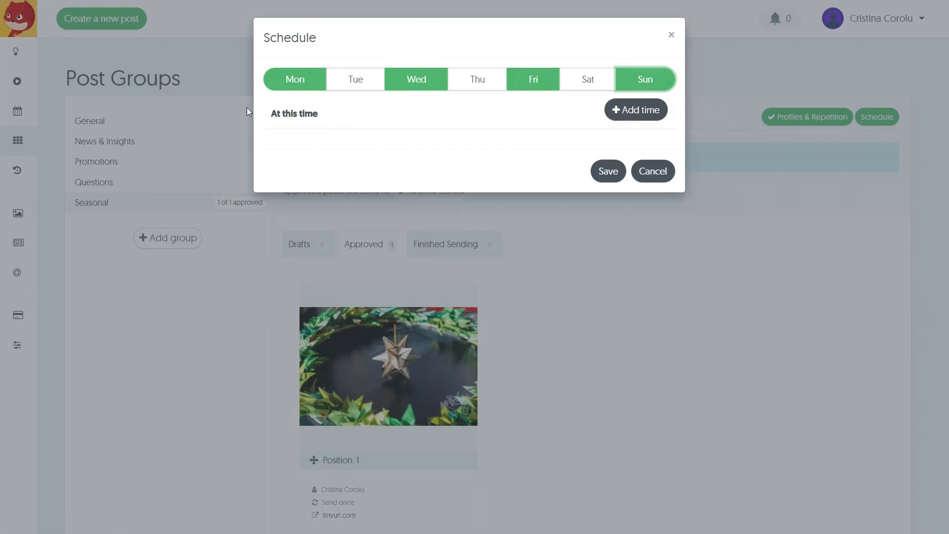
left_click(615, 110)
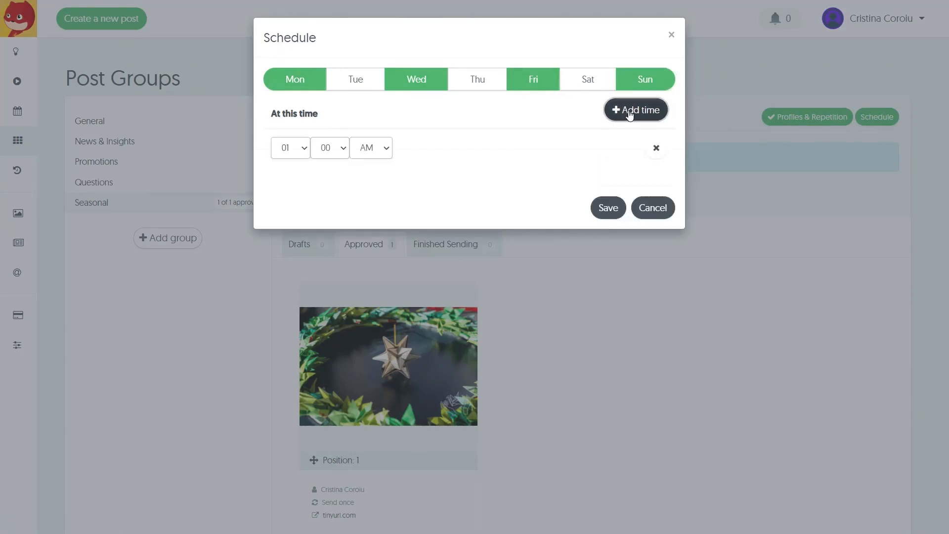
left_click(615, 109)
left_click(618, 110)
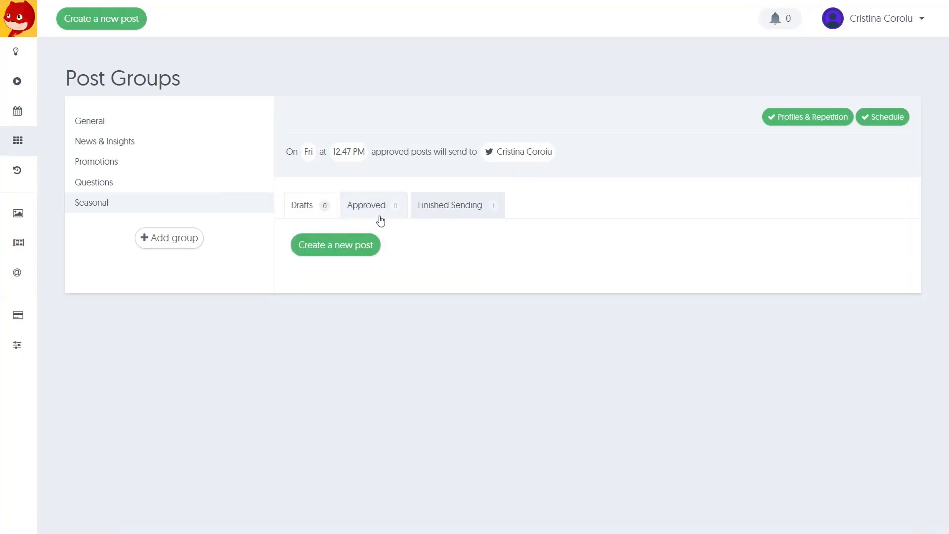
Step: View the Seasonal group's posts that have finished sending
left_click(458, 211)
scroll(556, 289, "down", 1)
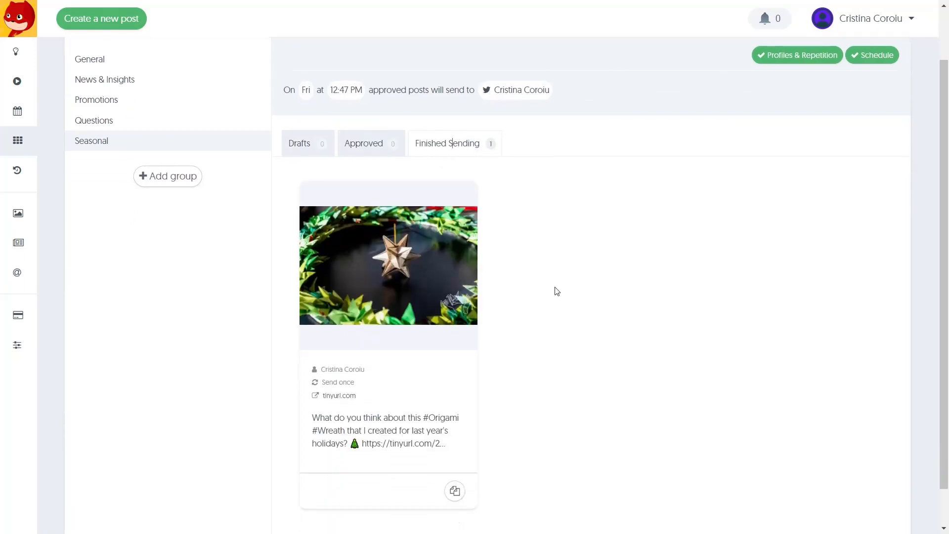
scroll(543, 271, "down", 1)
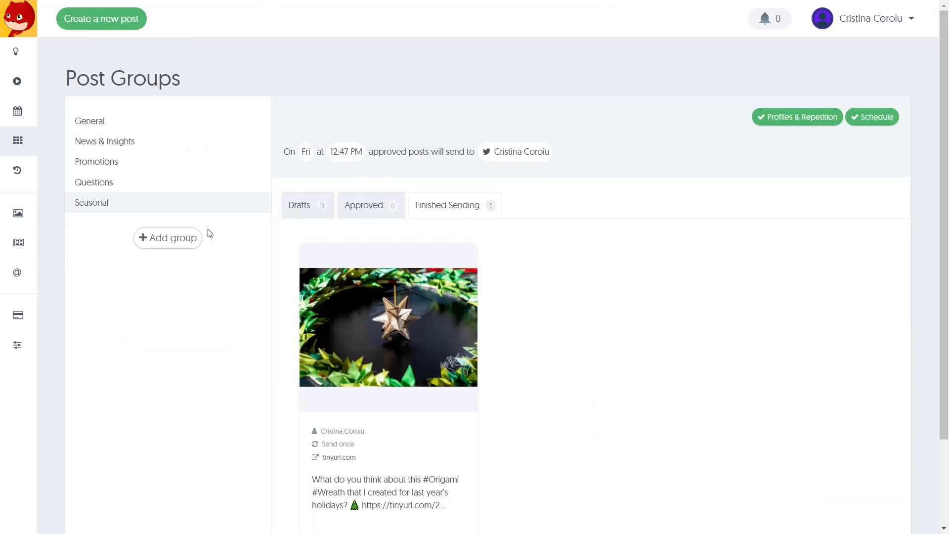
Step: View the profile and default repetition options for adding a new post group, and close the form without saving
left_click(179, 243)
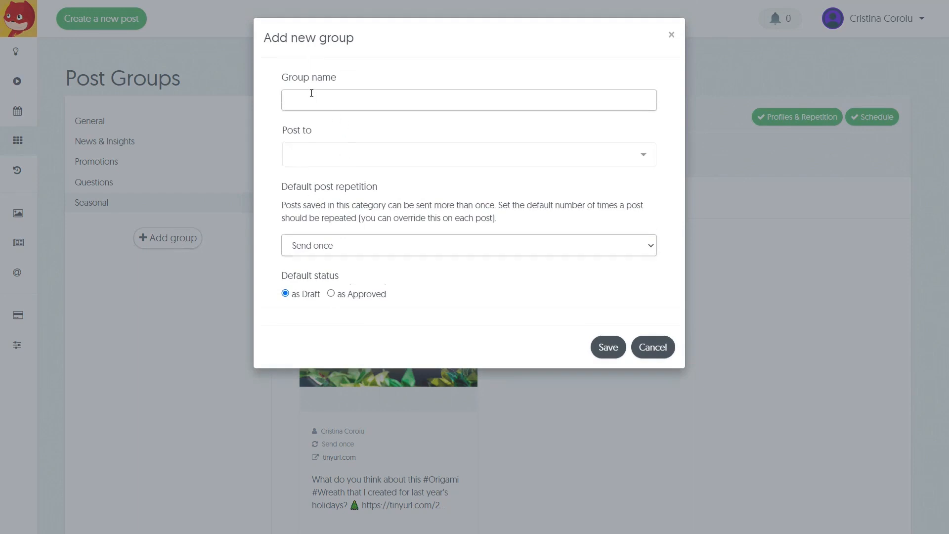
left_click(335, 166)
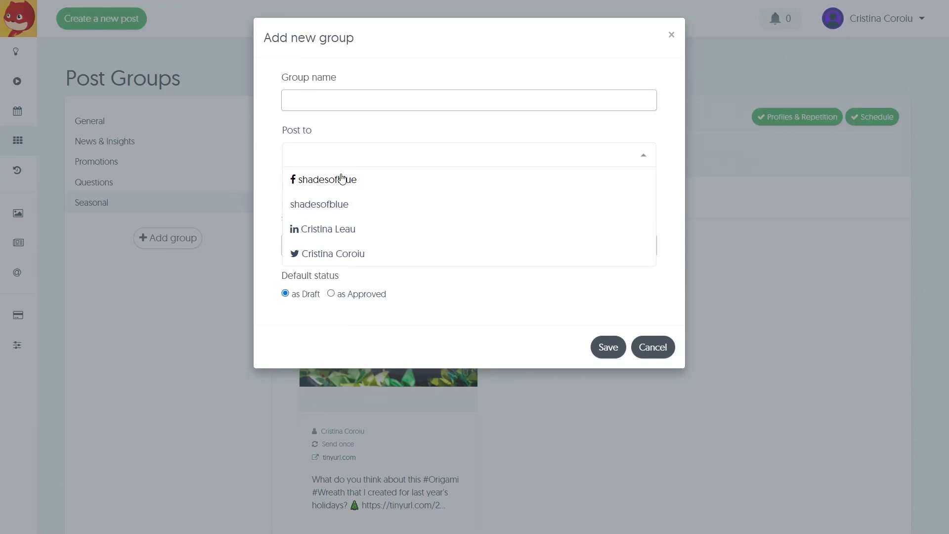
left_click(340, 124)
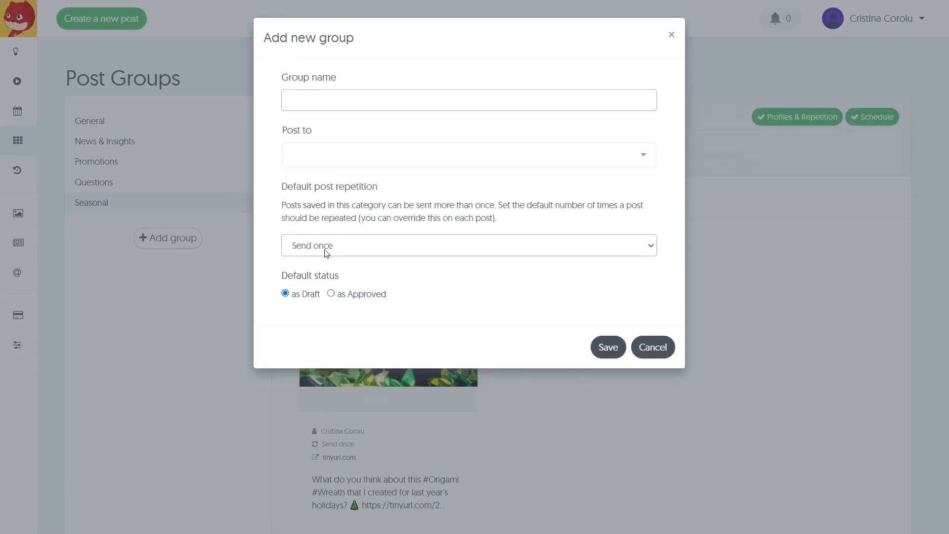
left_click(324, 250)
left_click(324, 249)
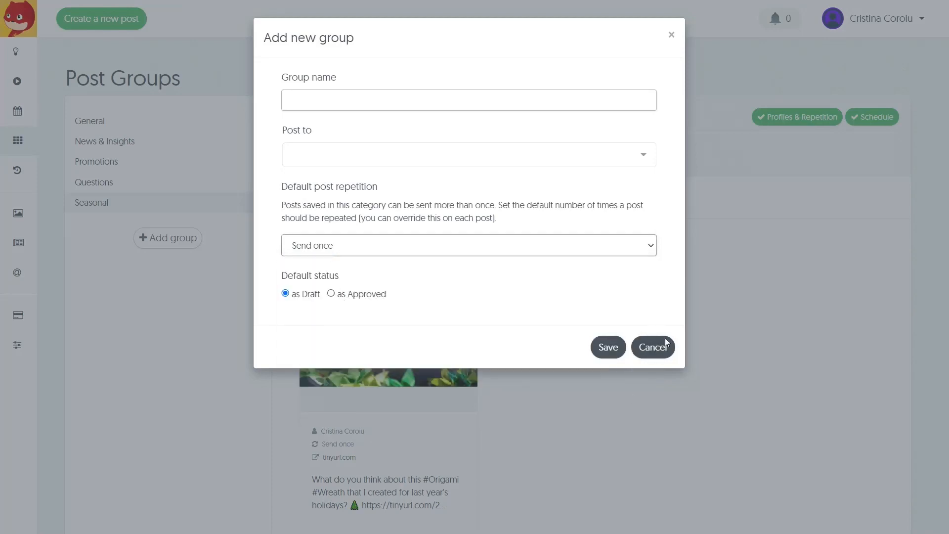
left_click(653, 346)
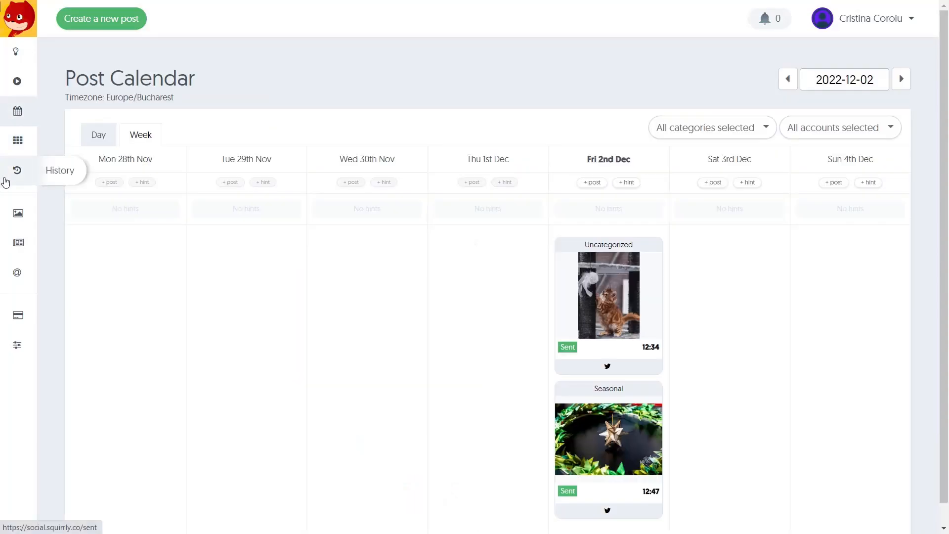
Step: Review the sent posts and their status for the Twitter profile in the post history
left_click(5, 181)
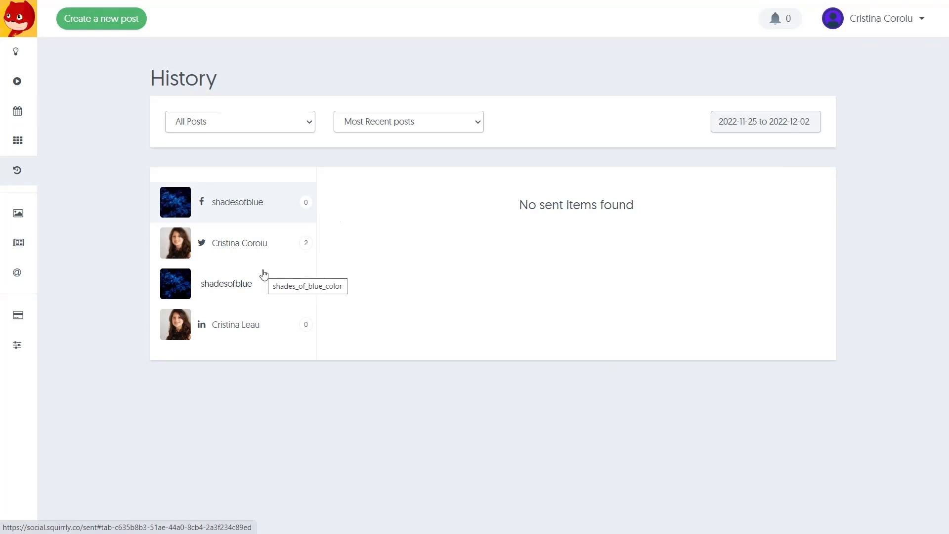
left_click(264, 244)
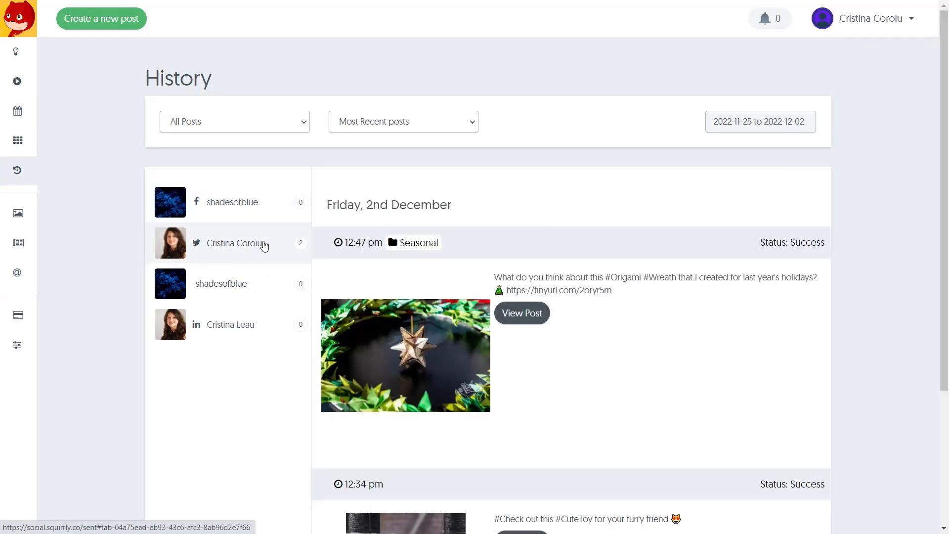
scroll(791, 252, "down", 4)
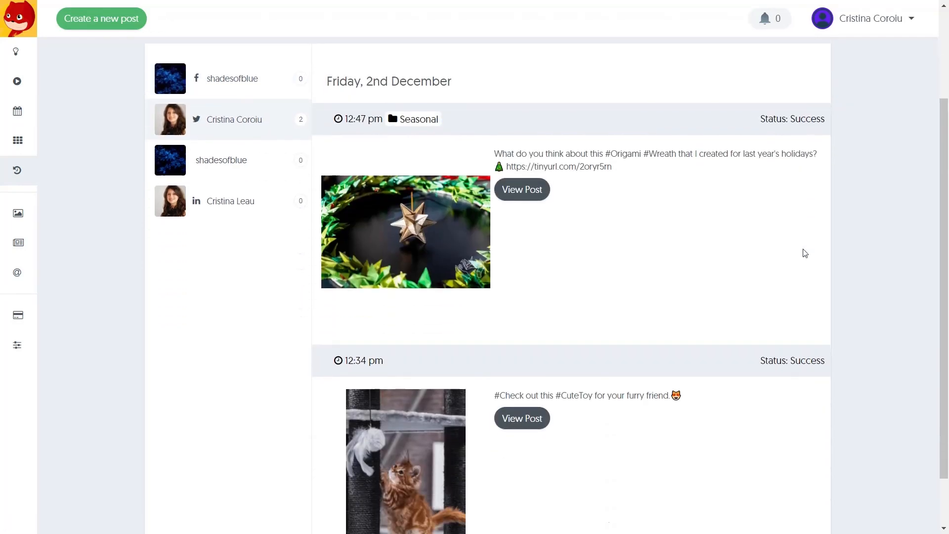
scroll(805, 253, "up", 3)
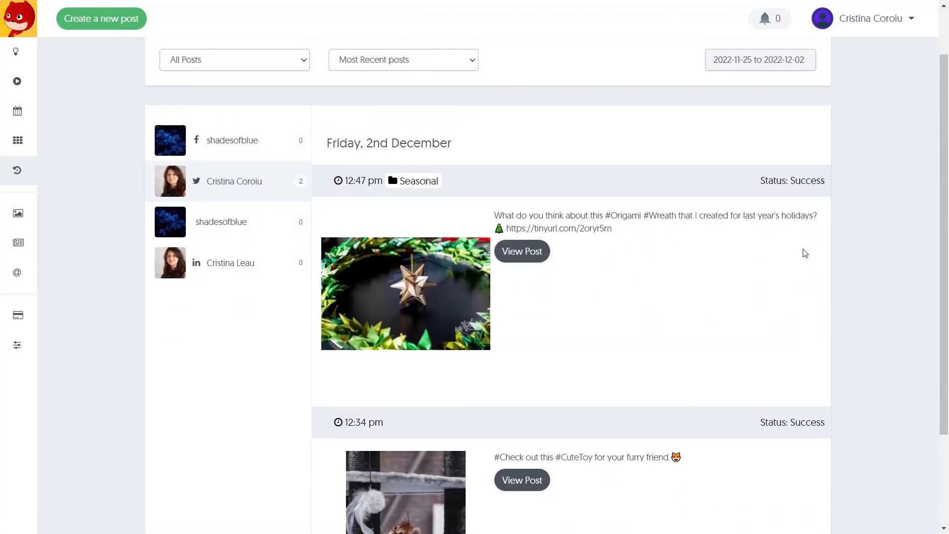
scroll(804, 253, "up", 1)
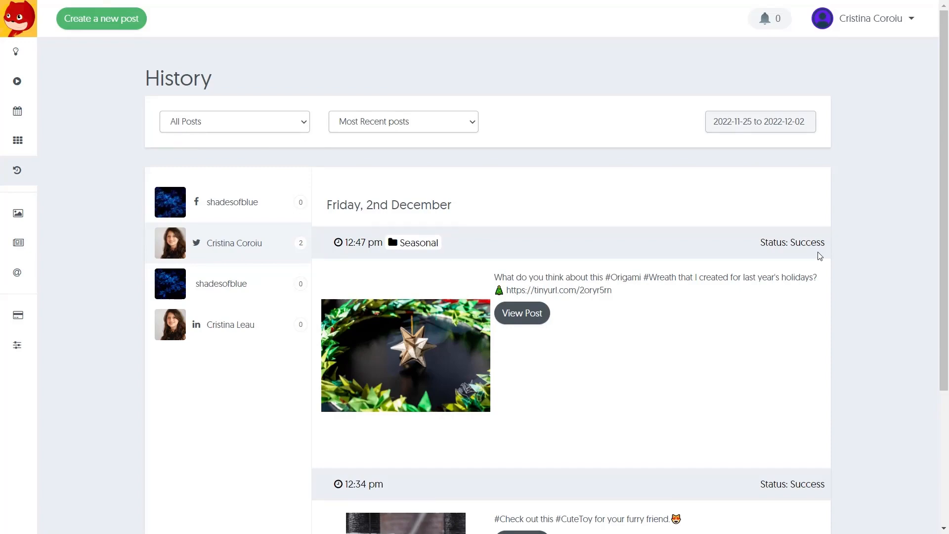
scroll(819, 256, "down", 2)
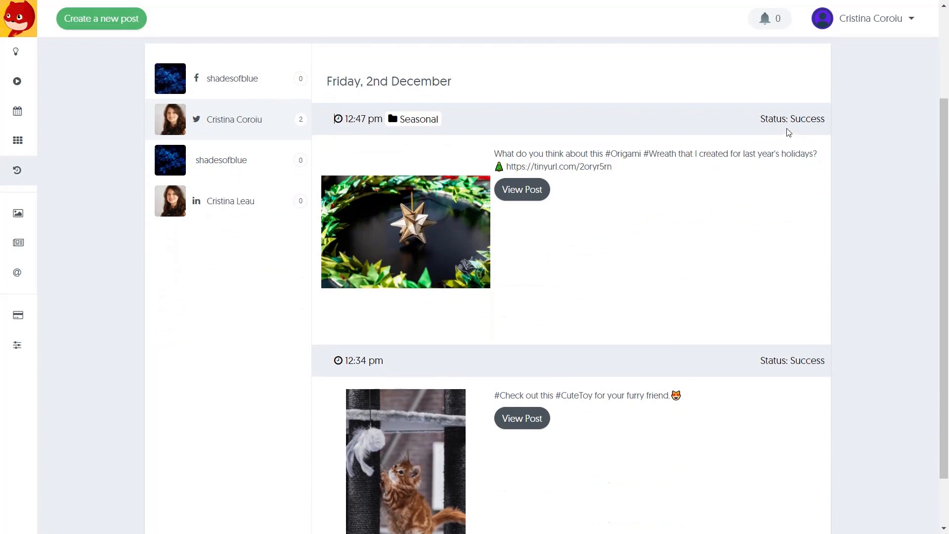
left_click_drag(767, 95, 806, 121)
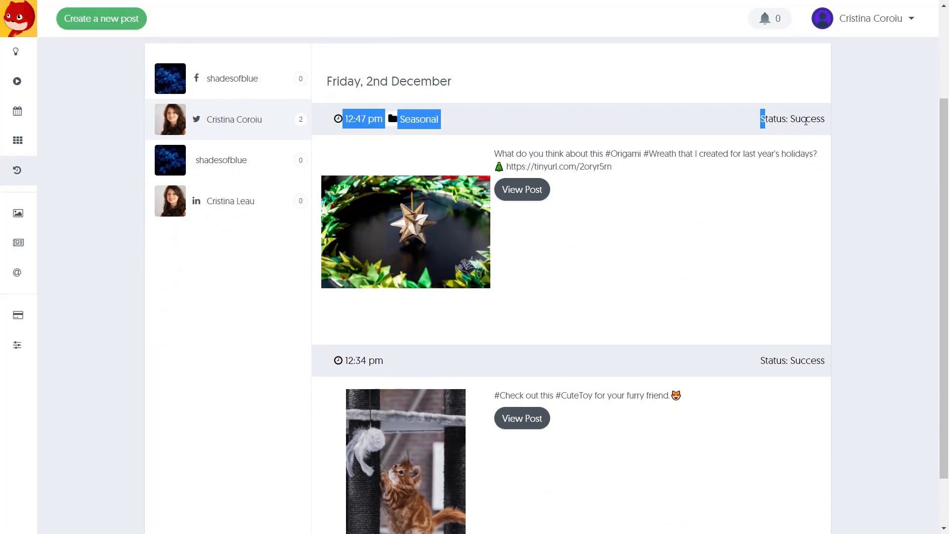
scroll(240, 121, "up", 2)
Step: Examine the history's post status filter, sort order and date range options without changing them
left_click(239, 121)
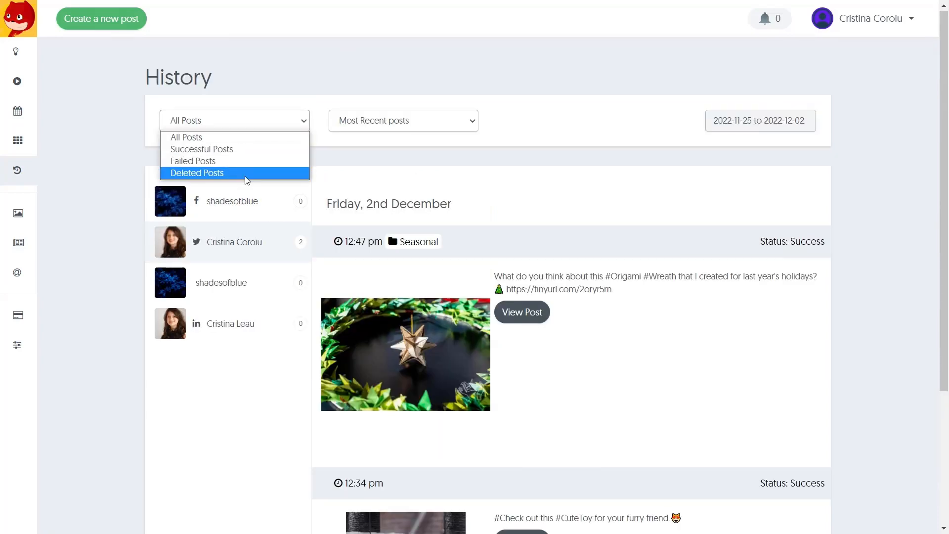
left_click(424, 137)
left_click(424, 123)
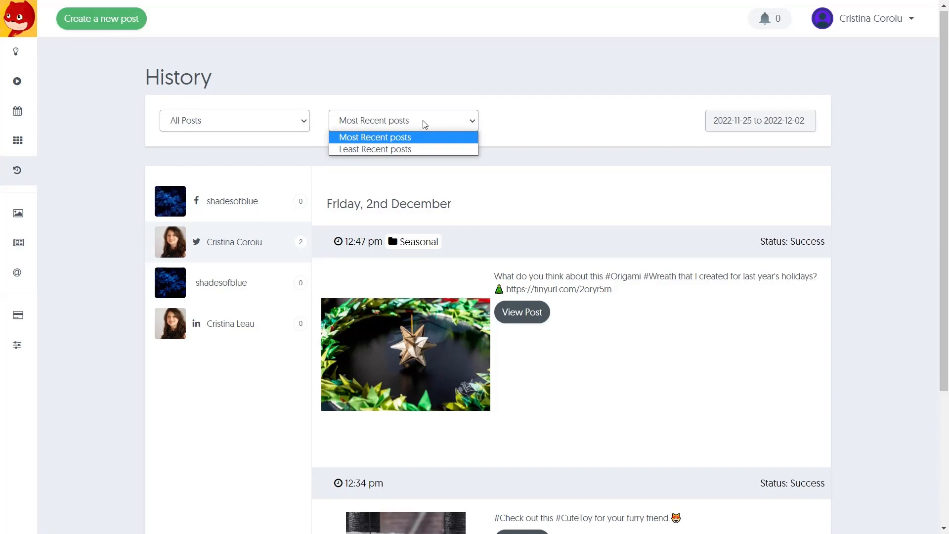
left_click(722, 124)
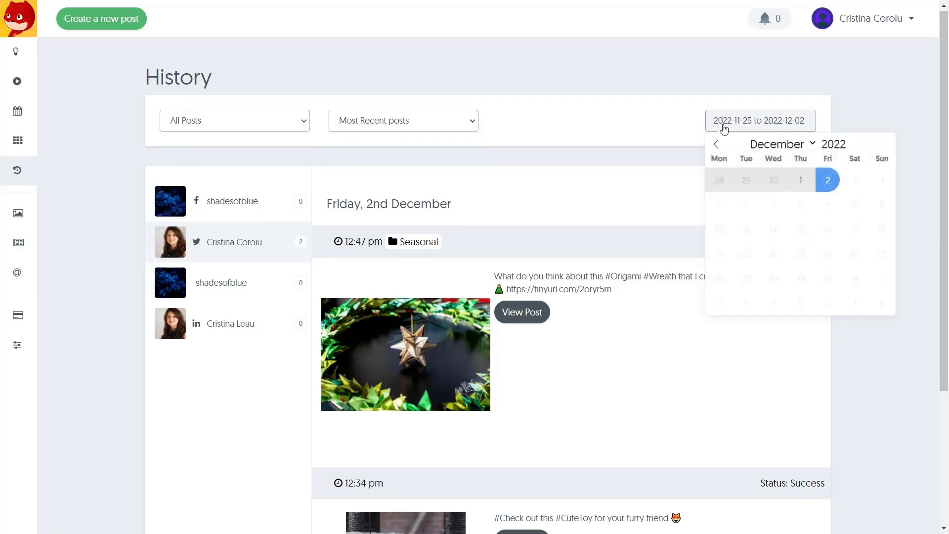
left_click(684, 140)
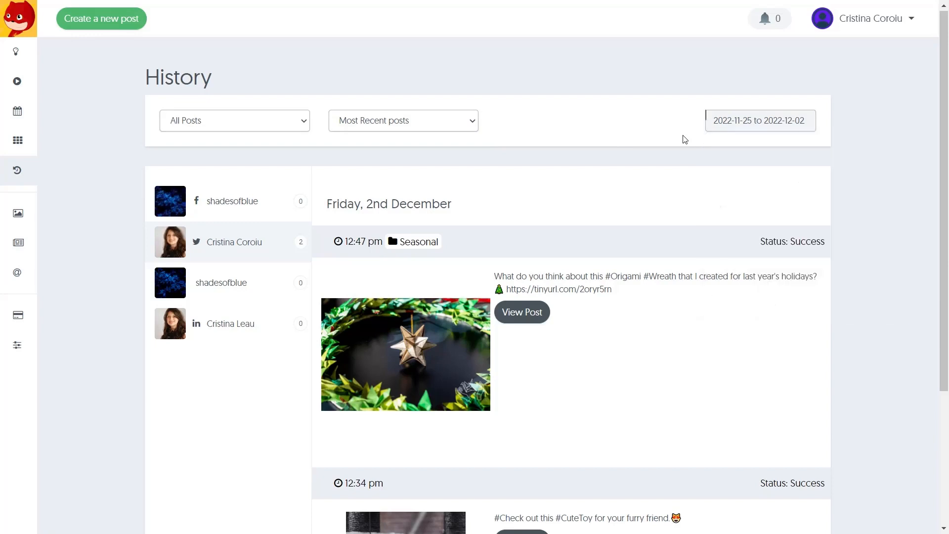
Step: View the media library and open the Social Media Assistant's news article search
left_click(23, 220)
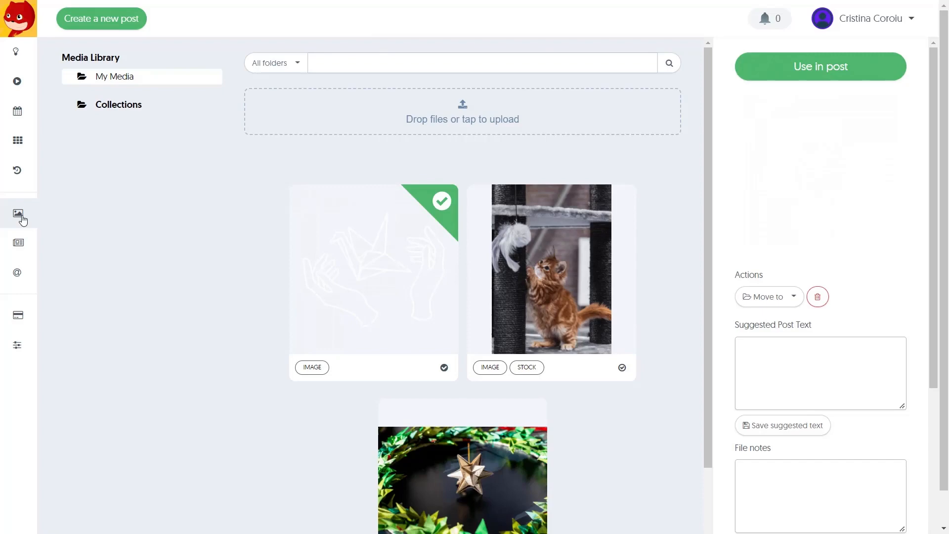
mouse_move(26, 248)
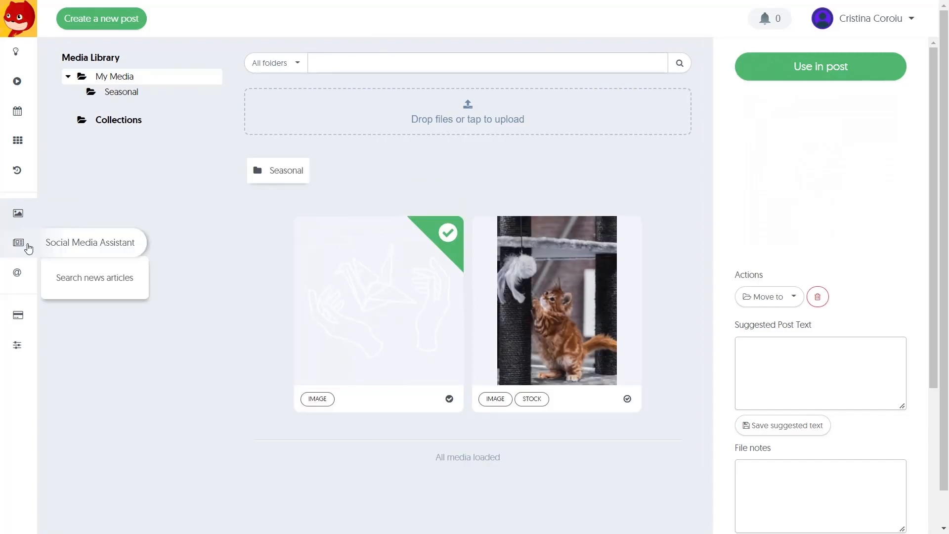
left_click(26, 248)
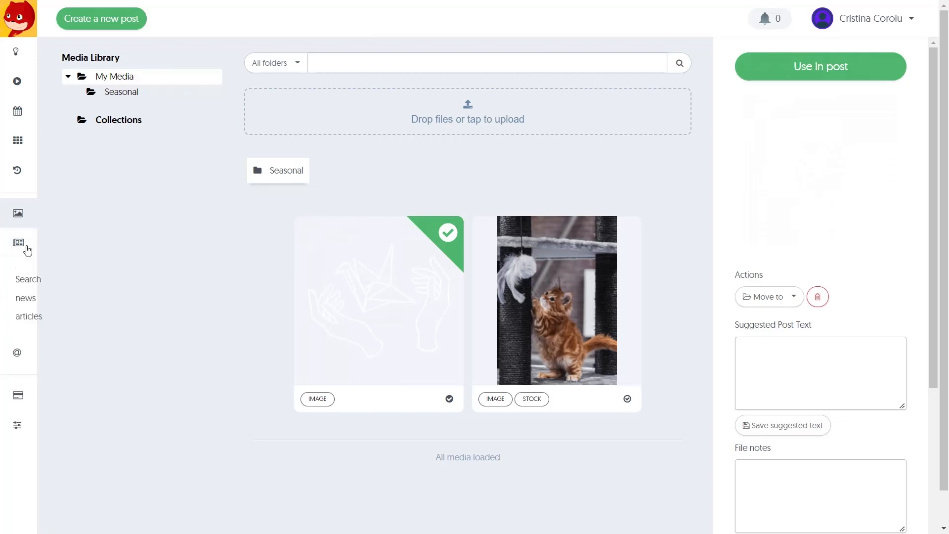
mouse_move(28, 249)
left_click(93, 279)
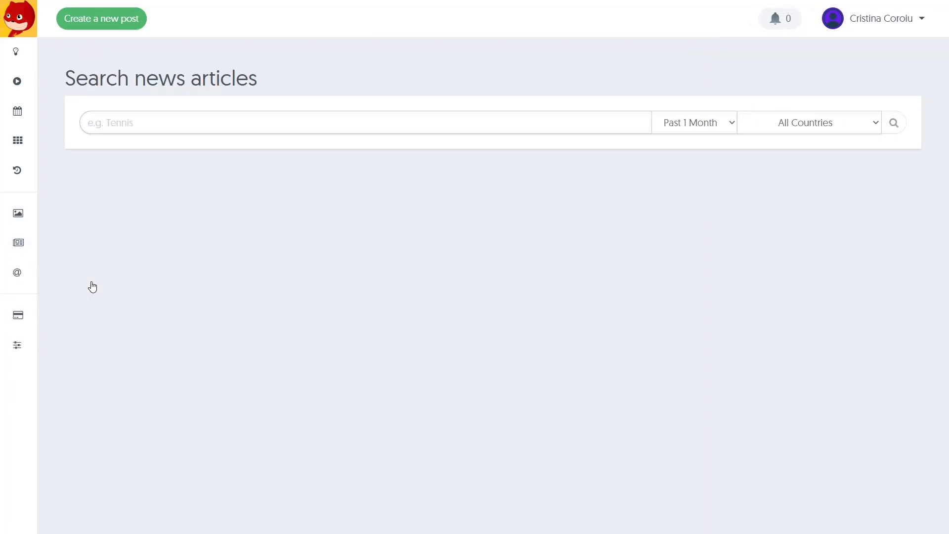
Step: Search news articles for "cat toys" from the past 1 month in all countries
left_click(143, 124)
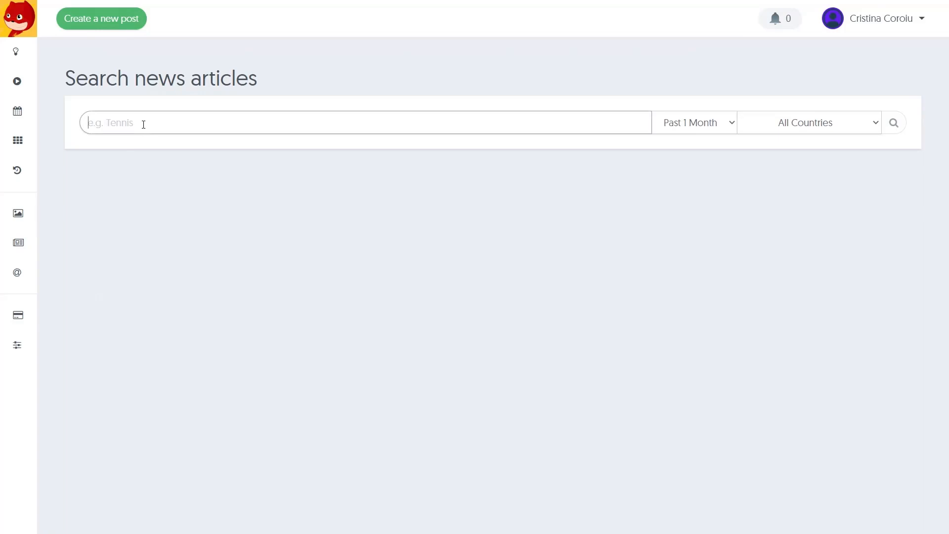
type("cat toys")
left_click(690, 125)
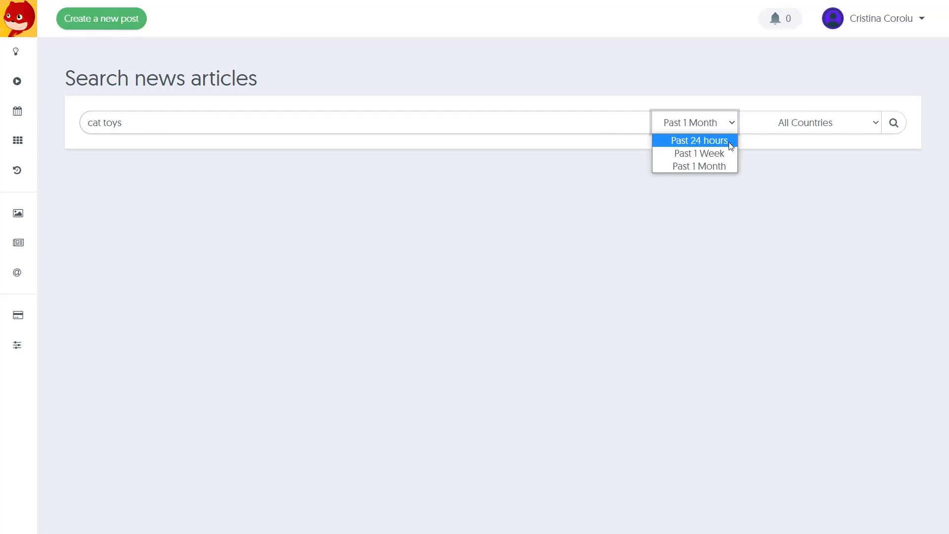
left_click(732, 165)
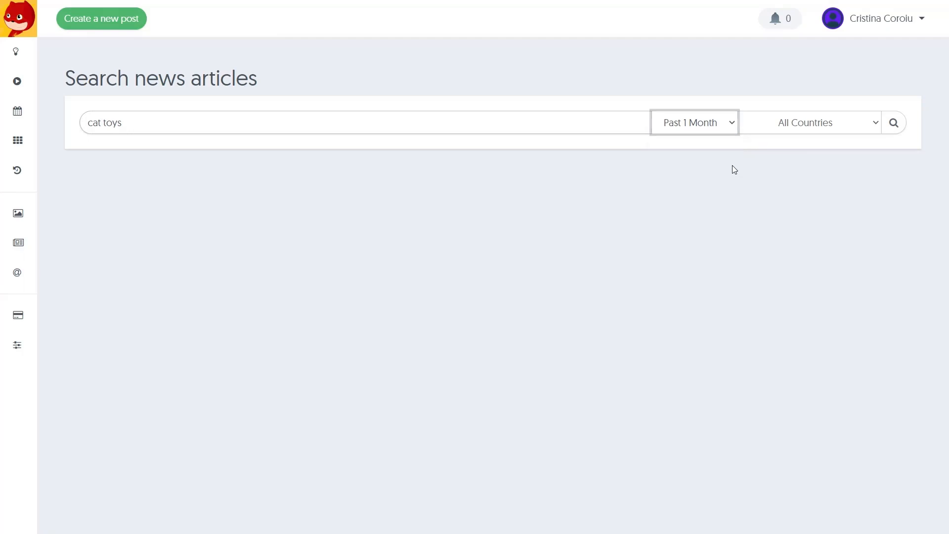
left_click(783, 131)
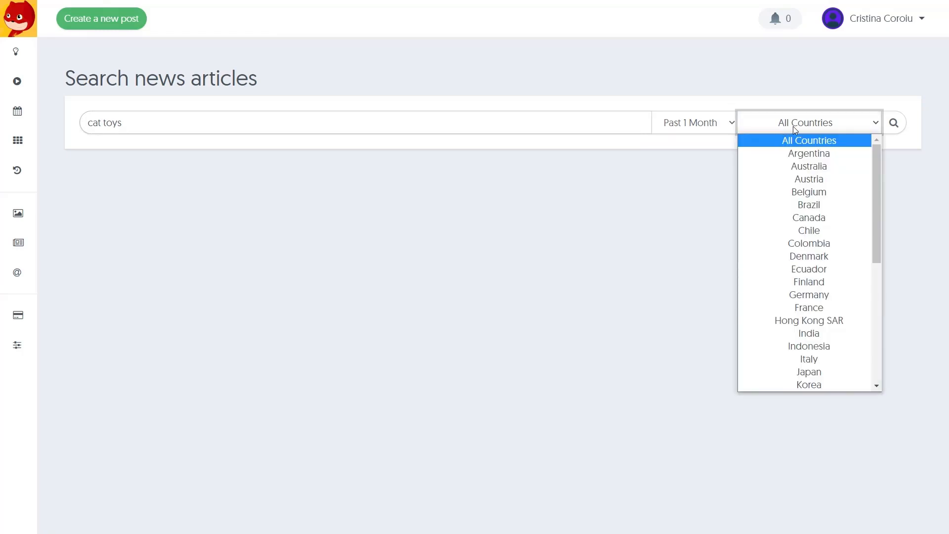
left_click(894, 131)
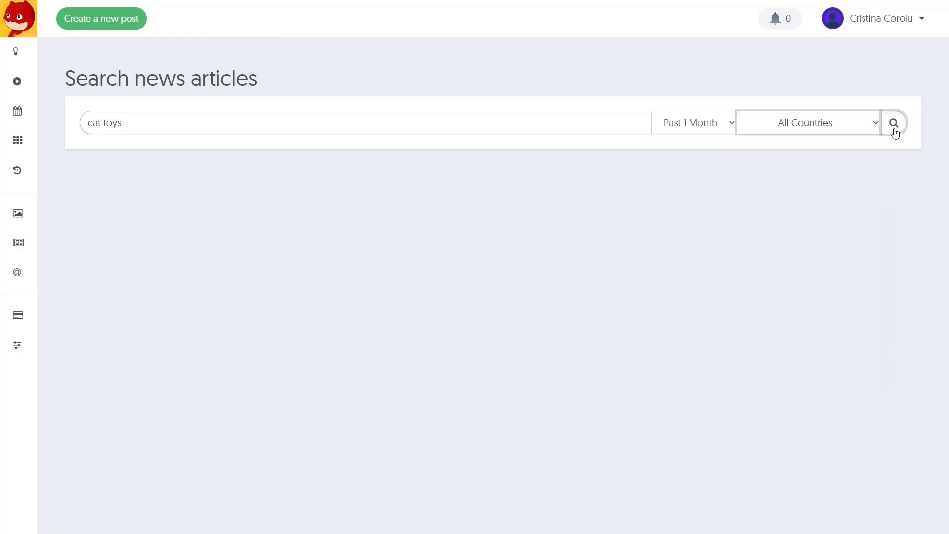
left_click(895, 132)
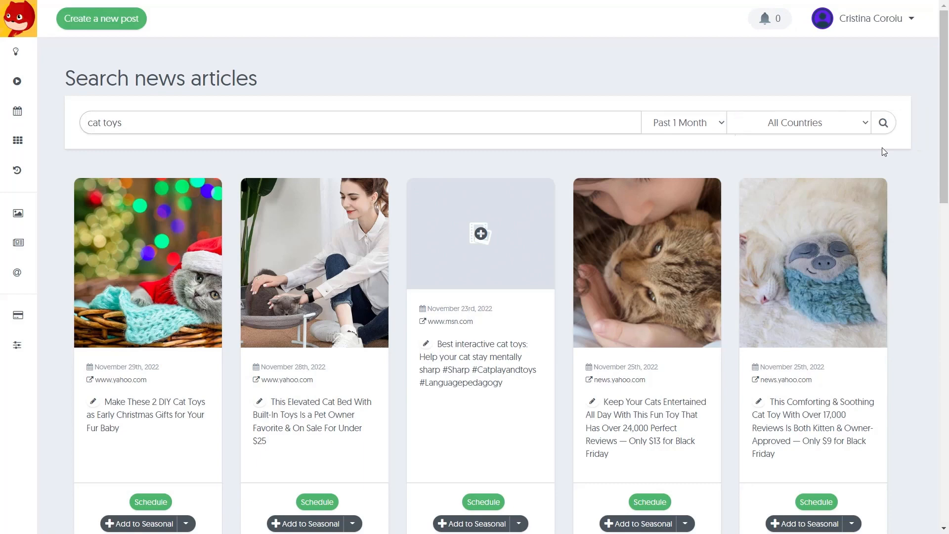
Step: Edit the DIY cat toys article's text with the hashtags #DIYCat and #EarlyChristmas, cat and Christmas tree emojis, and a shortened link
scroll(912, 267, "down", 1)
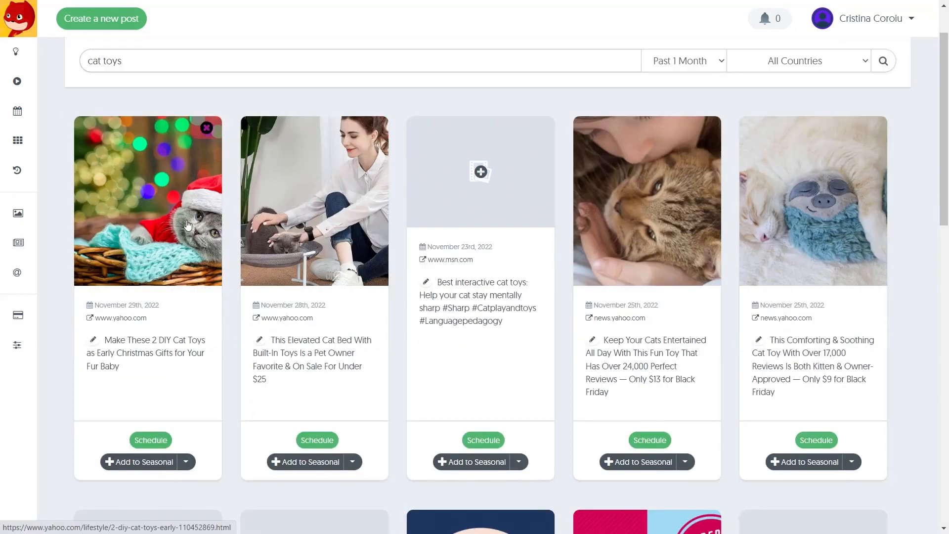
scroll(194, 234, "down", 2)
scroll(153, 335, "up", 2)
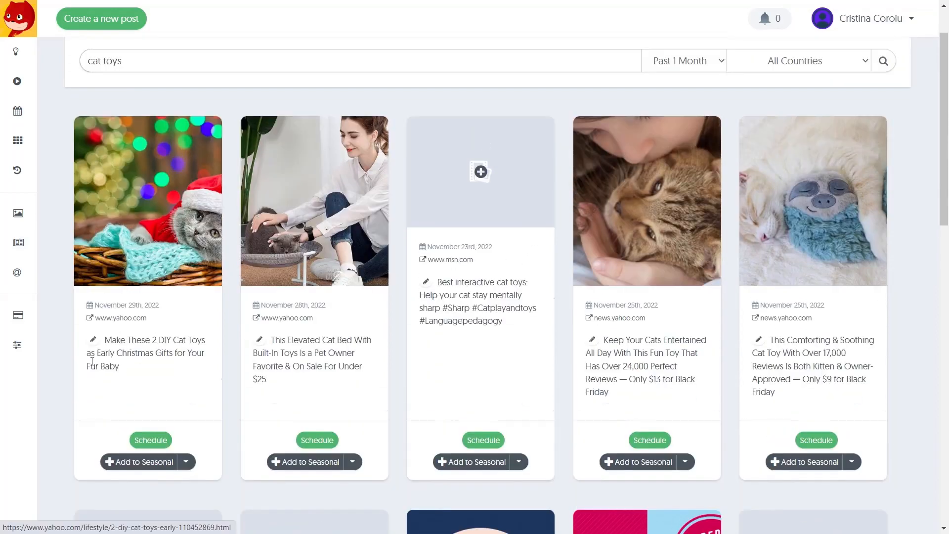
left_click(93, 341)
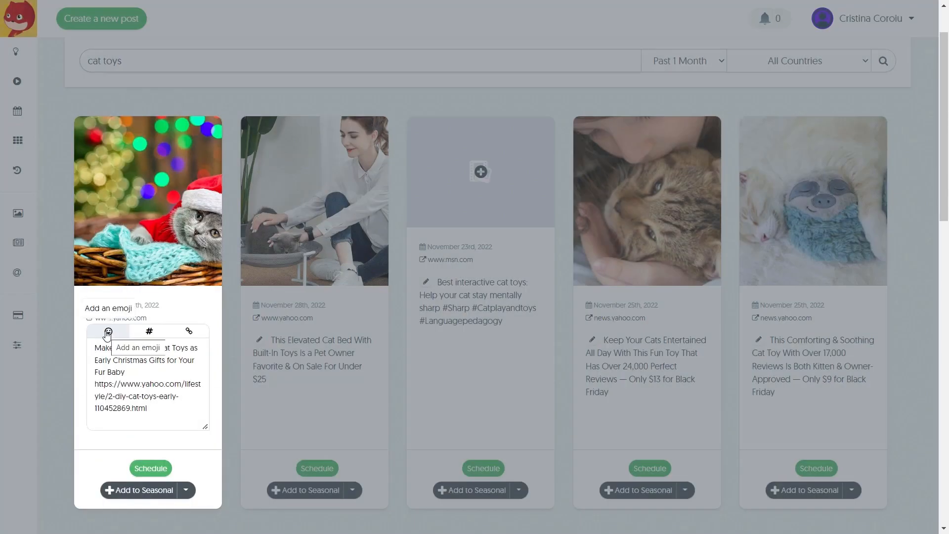
left_click(156, 332)
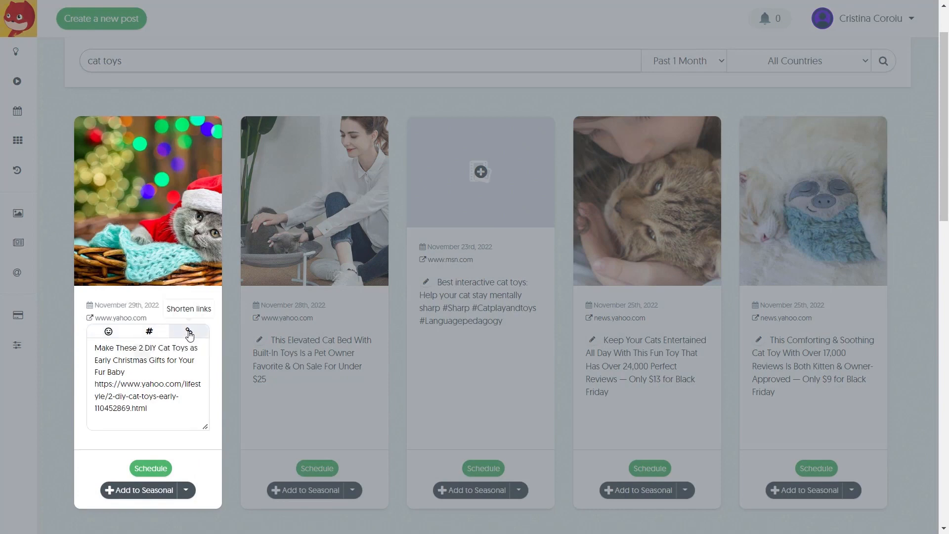
left_click(189, 331)
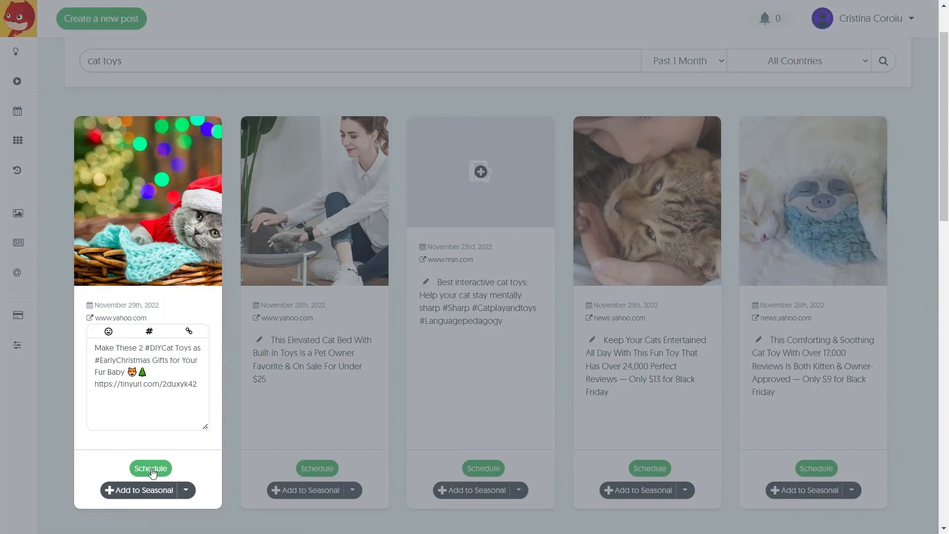
Step: Schedule the DIY cat toys post to all social profiles in the calendar for December 2, 2022 at 13:00
left_click(152, 473)
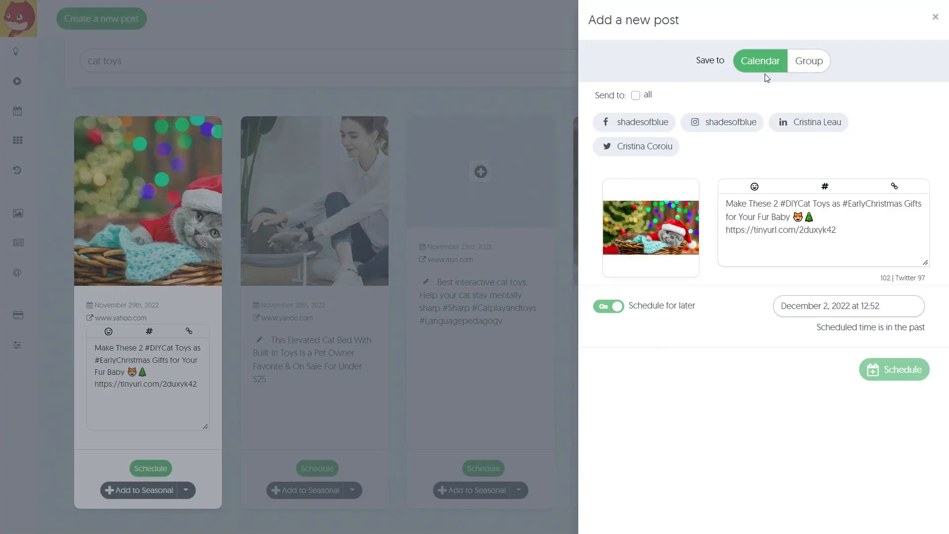
left_click(636, 96)
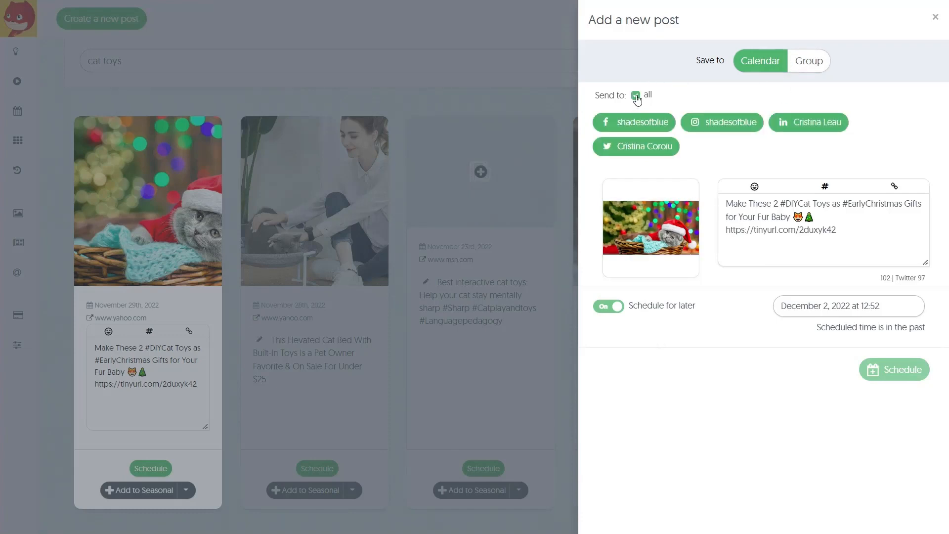
left_click(799, 306)
left_click(906, 349)
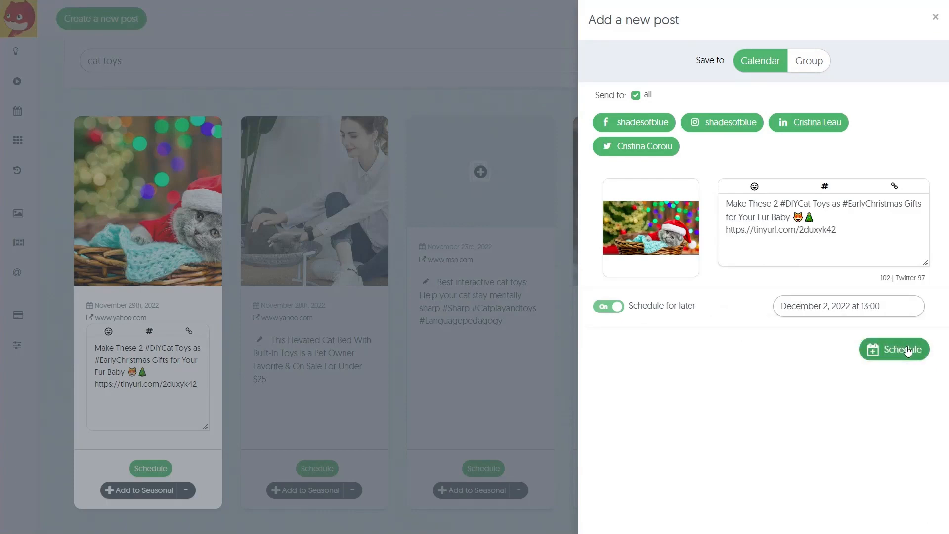
left_click(905, 349)
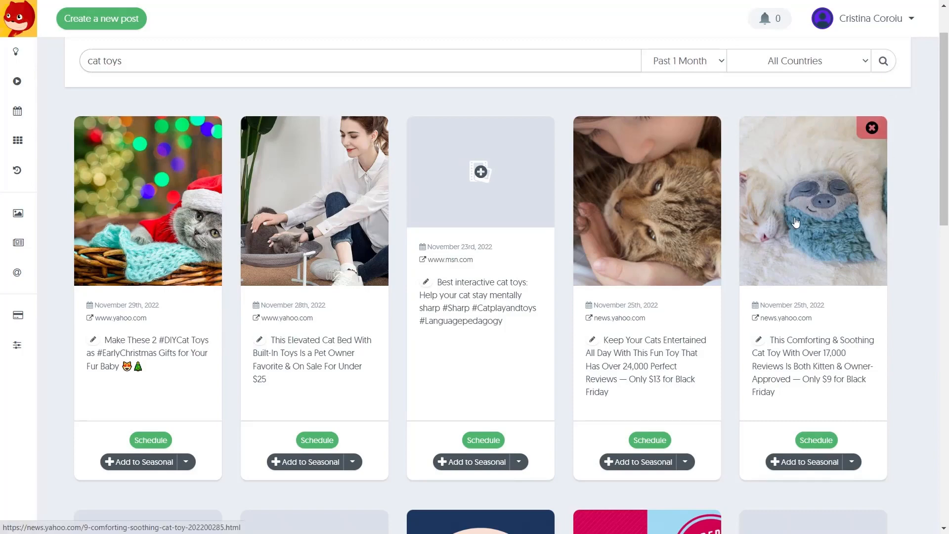
Step: Open the group choices for the comforting and soothing cat toy article, and view the connected social profiles
left_click(851, 470)
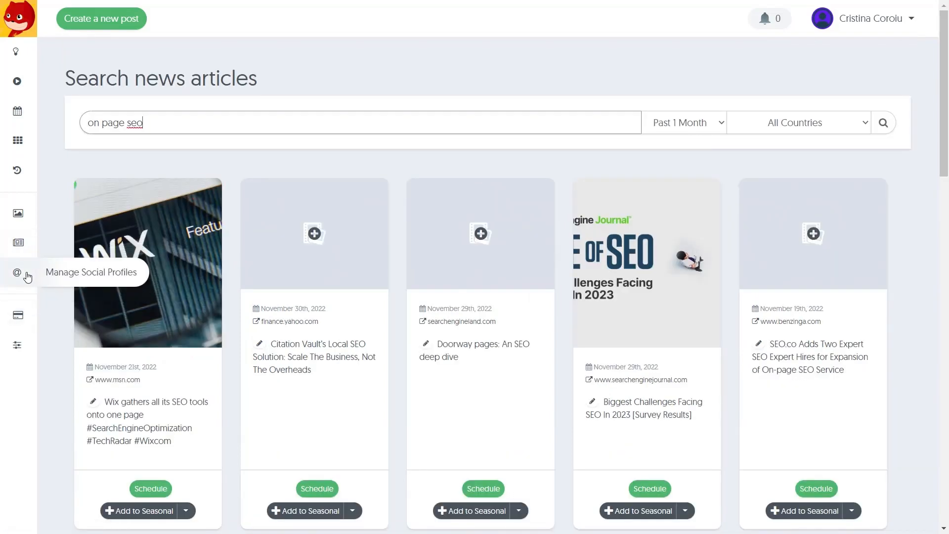
left_click(18, 273)
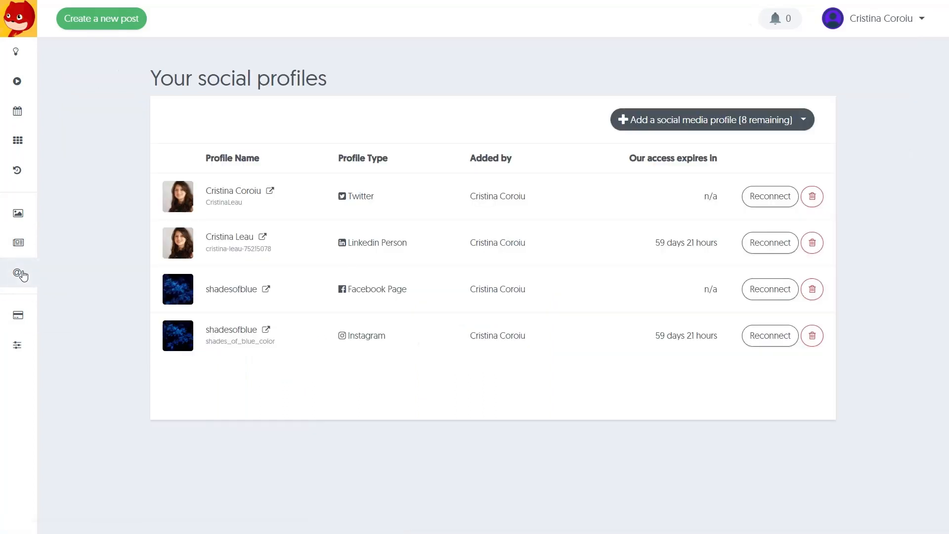
left_click(26, 328)
Step: View the brand settings and their timezone choices without changing the timezone
mouse_move(19, 354)
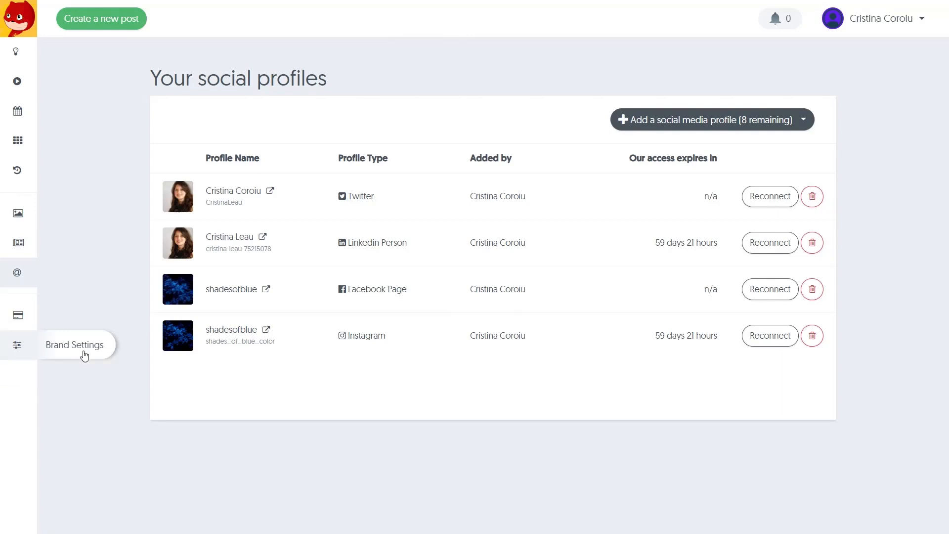
left_click(65, 379)
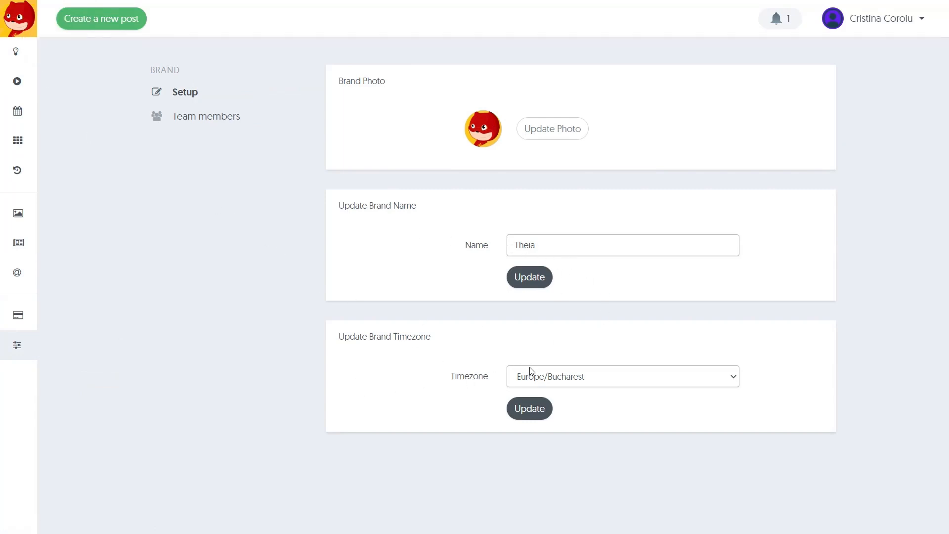
left_click(581, 383)
left_click(581, 385)
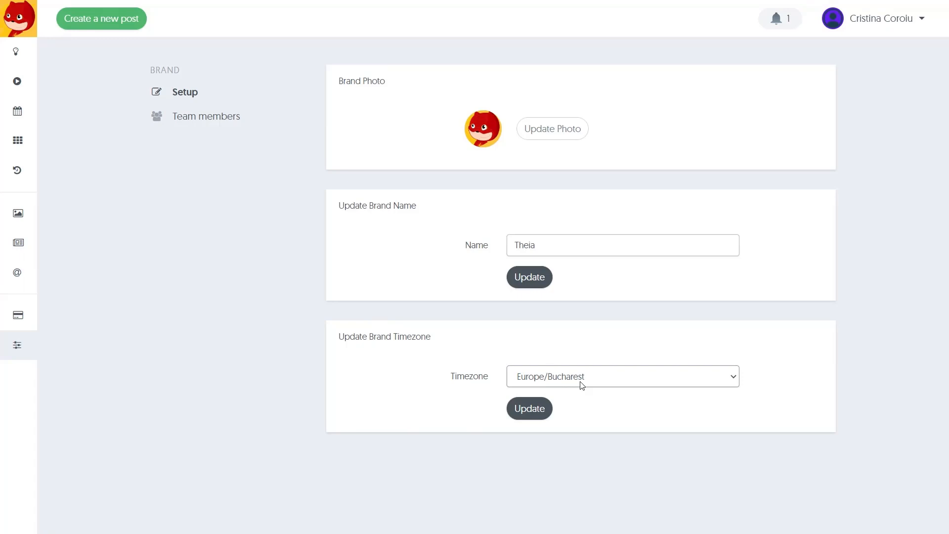
Step: Invite a new team member by entering their e-mail address, with the invitation details e-mailed to them
left_click(230, 121)
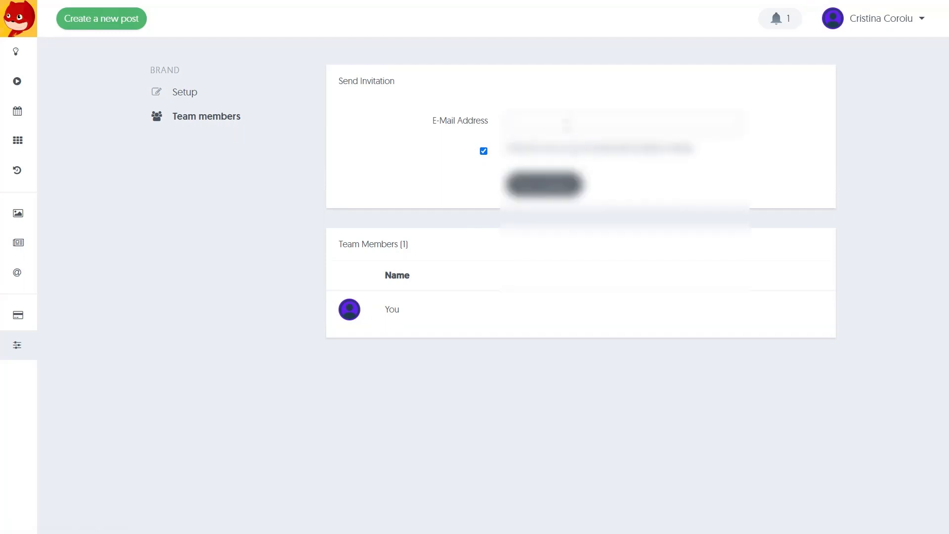
left_click(567, 125)
left_click(583, 152)
left_click(550, 189)
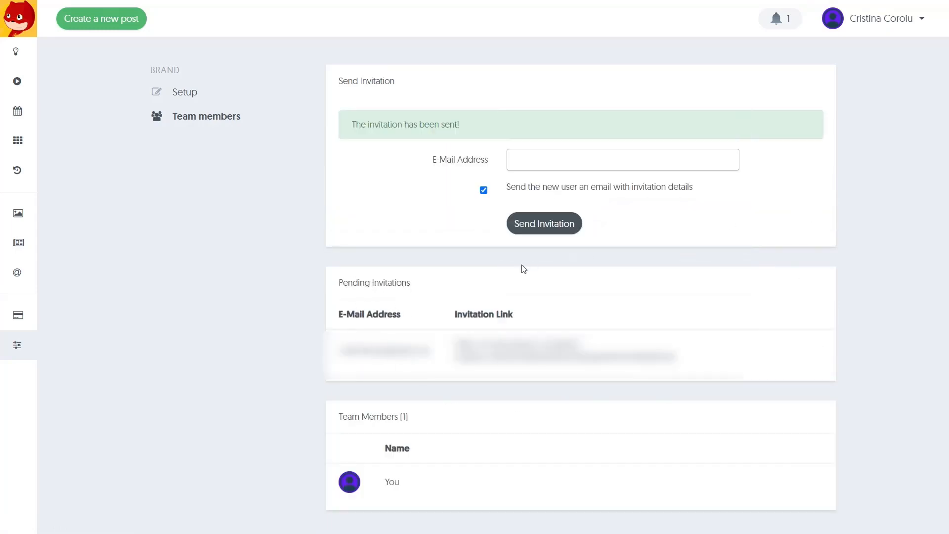
Step: Review the personal account settings for profile, brands, brand invitations, security, API and data portability
left_click(915, 17)
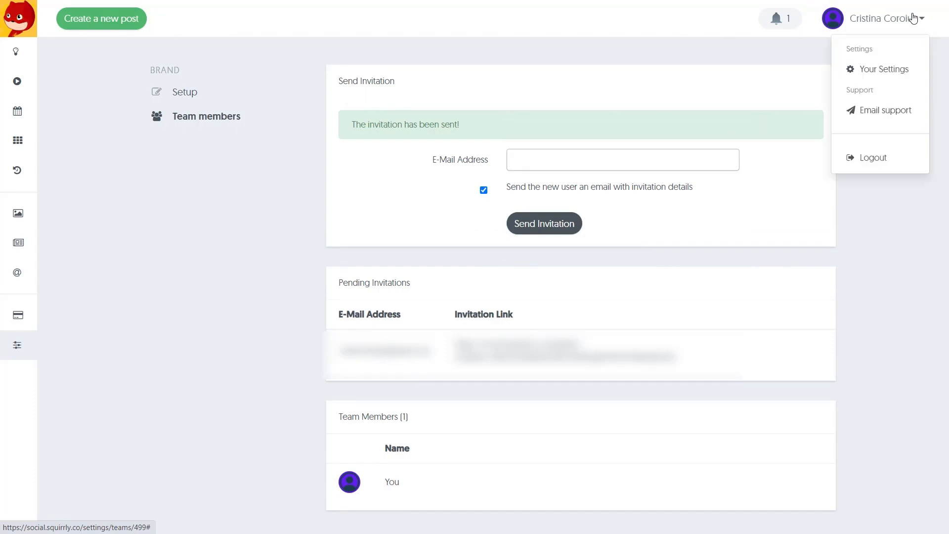
left_click(893, 67)
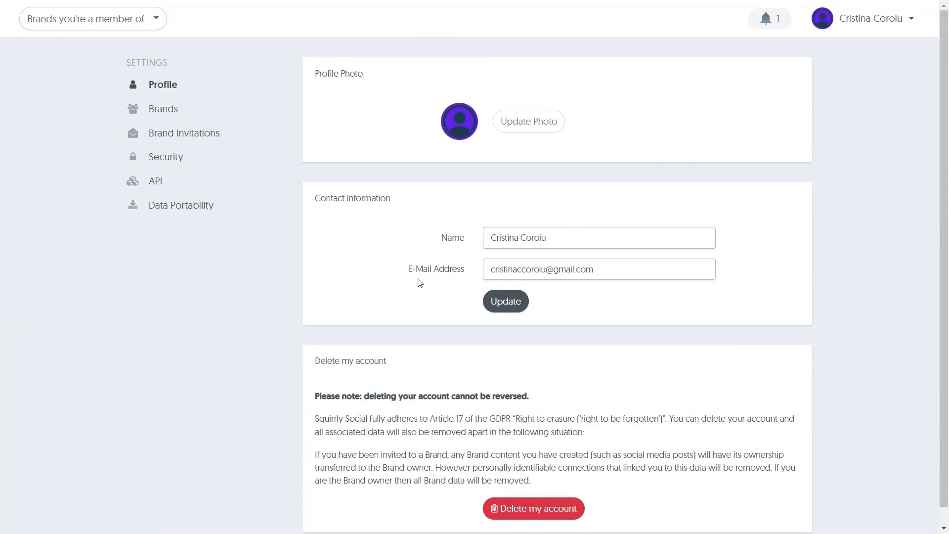
scroll(455, 380, "down", 1)
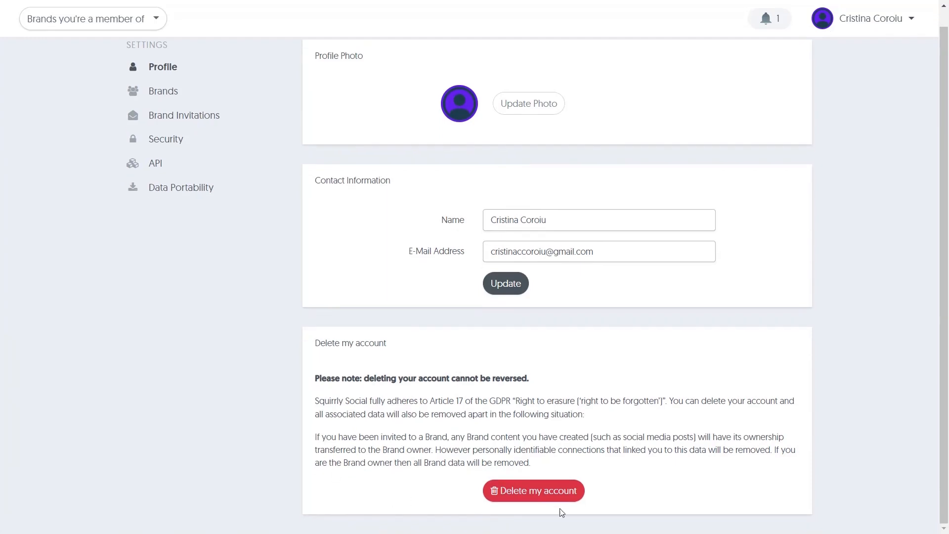
scroll(303, 414, "up", 1)
left_click(175, 109)
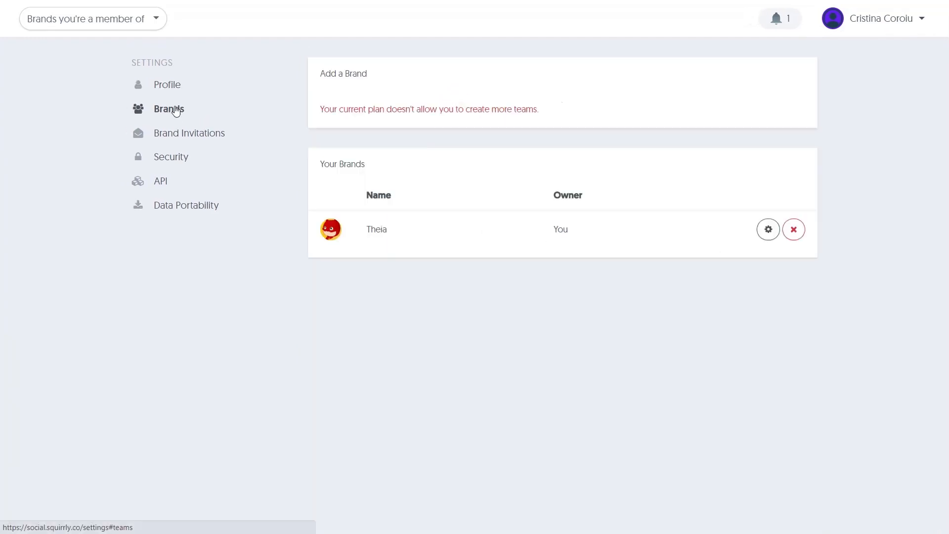
left_click(196, 134)
left_click(175, 157)
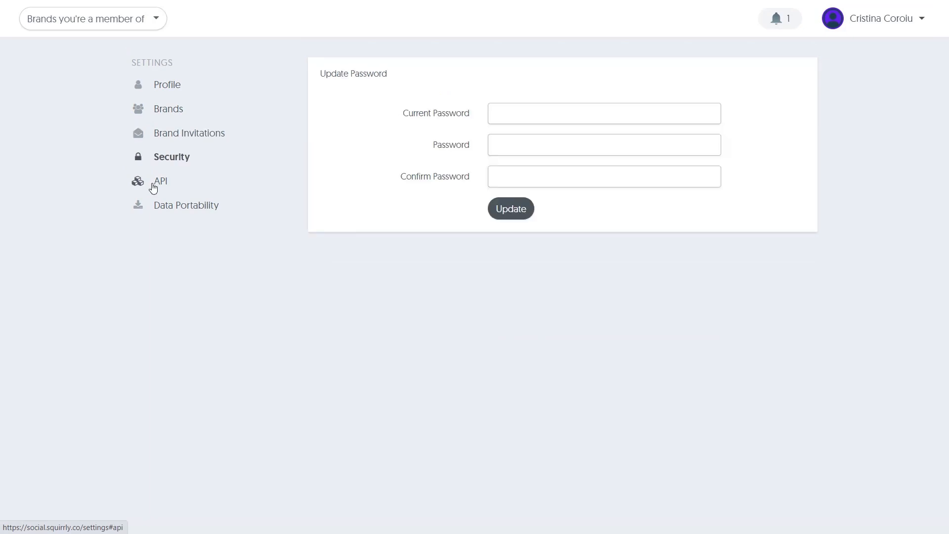
left_click(153, 187)
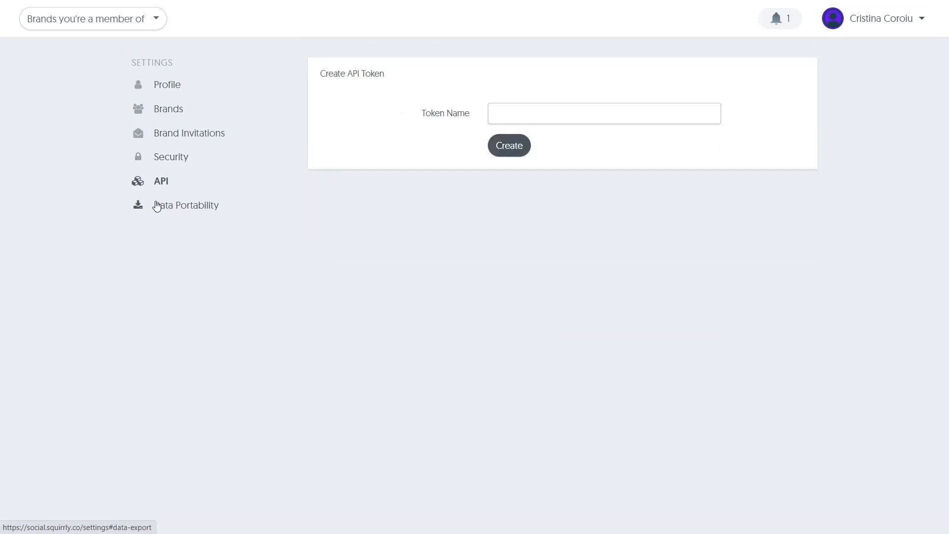
left_click(174, 221)
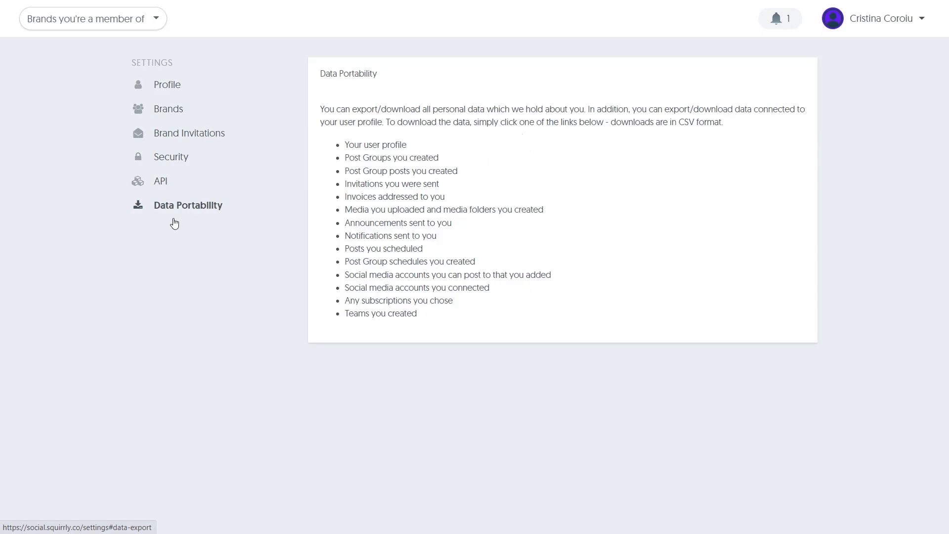
left_click(161, 186)
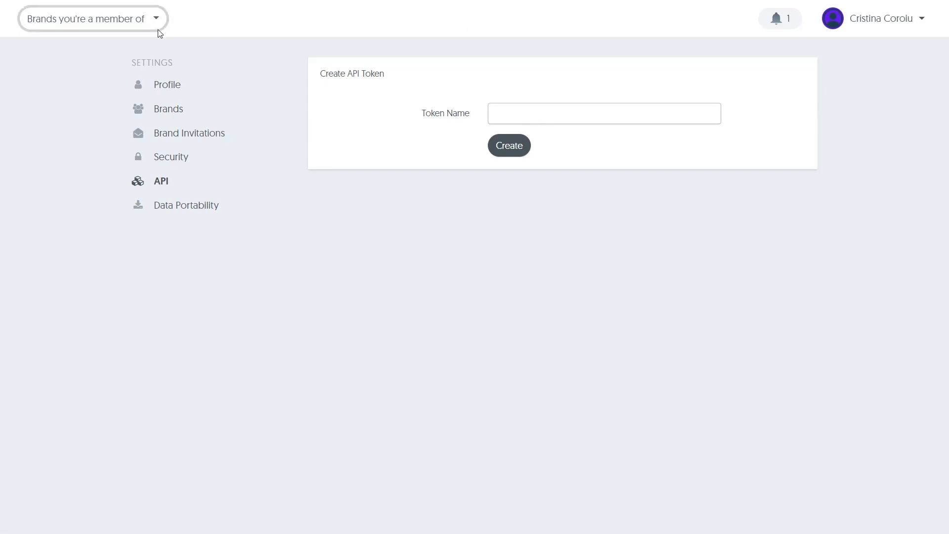
Step: Return to the Theia brand and review the current week's posts in the post calendar
left_click(127, 16)
left_click(104, 89)
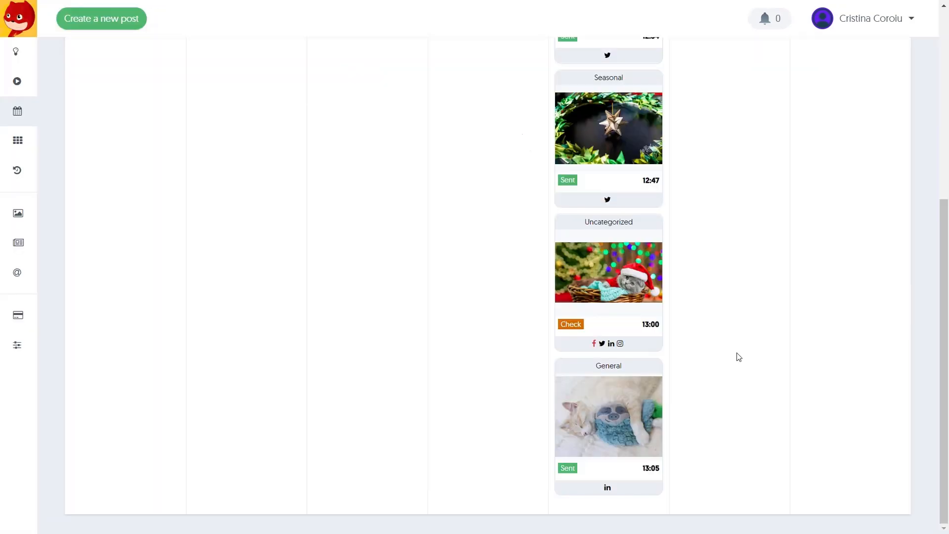
scroll(738, 357, "up", 6)
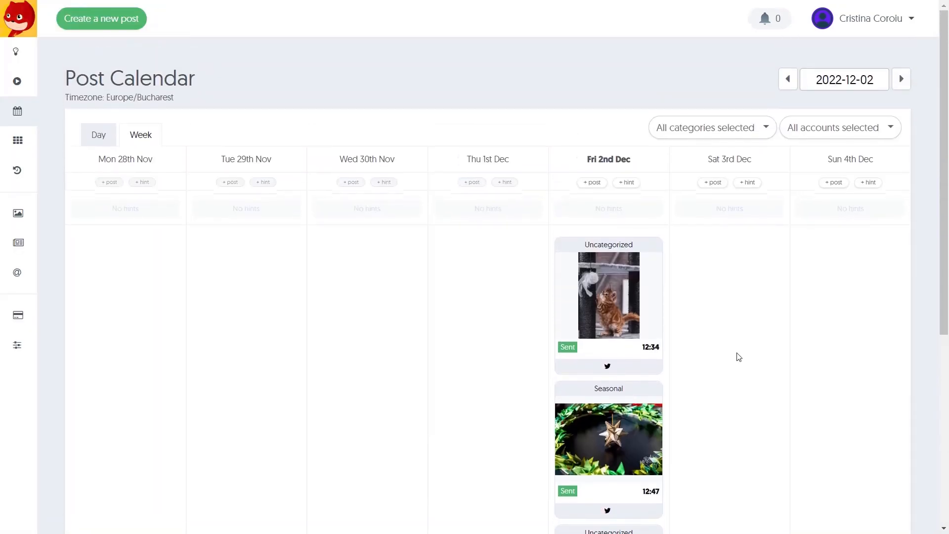
Step: Open a new content hint for Friday, December 2, and examine its start date, end date and color options
left_click(633, 187)
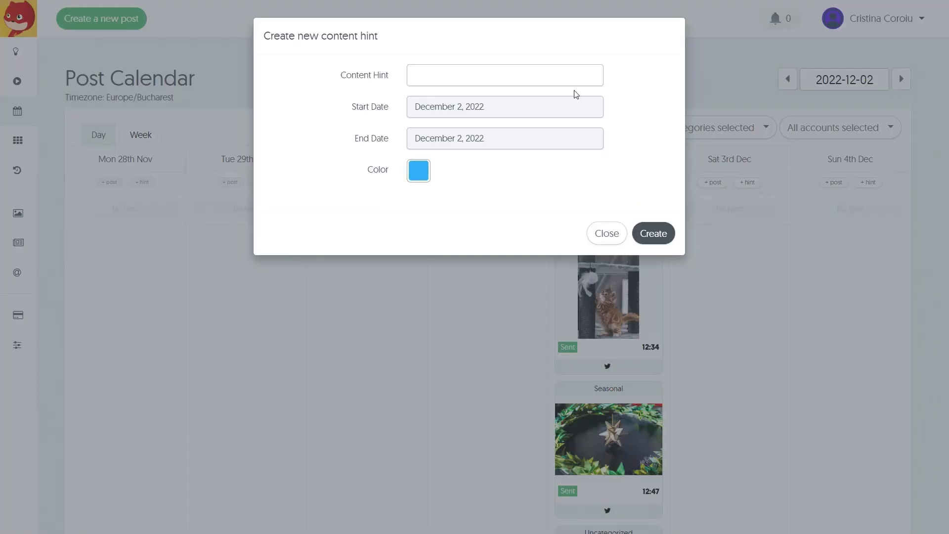
left_click(434, 106)
left_click(427, 138)
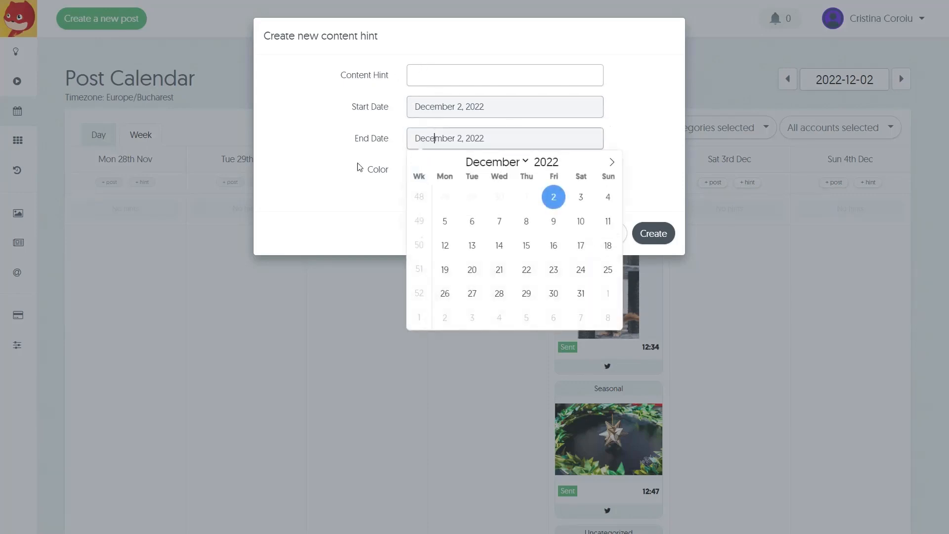
left_click(424, 173)
left_click(355, 172)
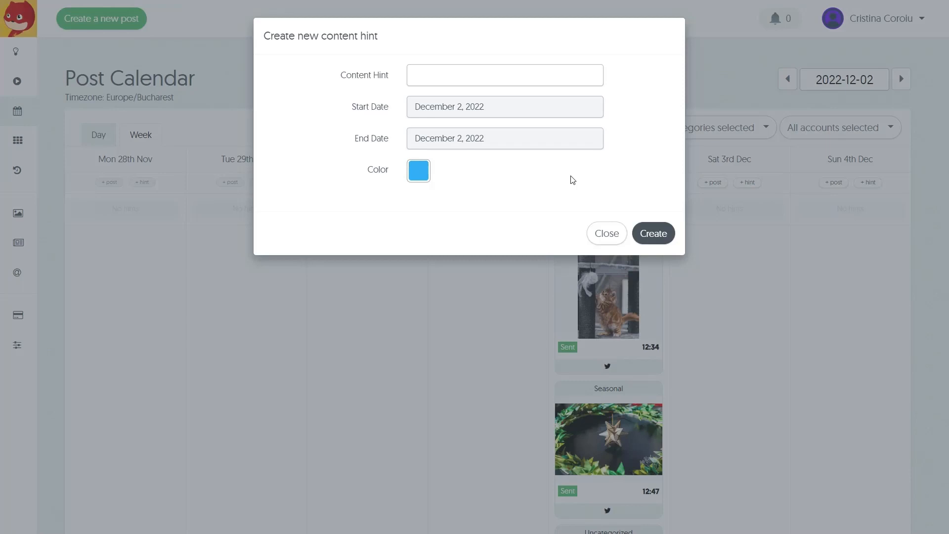
Step: Name the December 2 content hint "National Mutt Day" and create it
left_click(566, 81)
type("Nu")
key("BackSpace")
type("ational M")
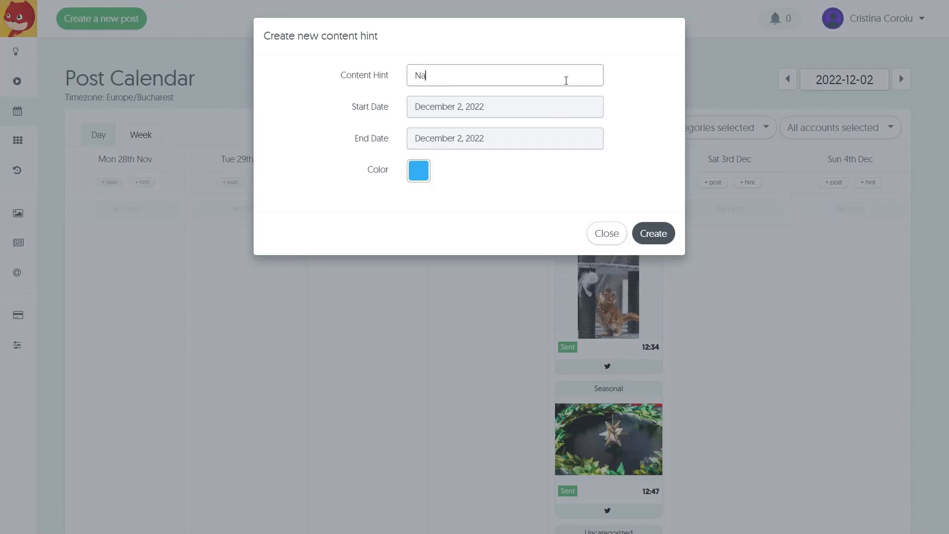
type("utt Day")
left_click(652, 239)
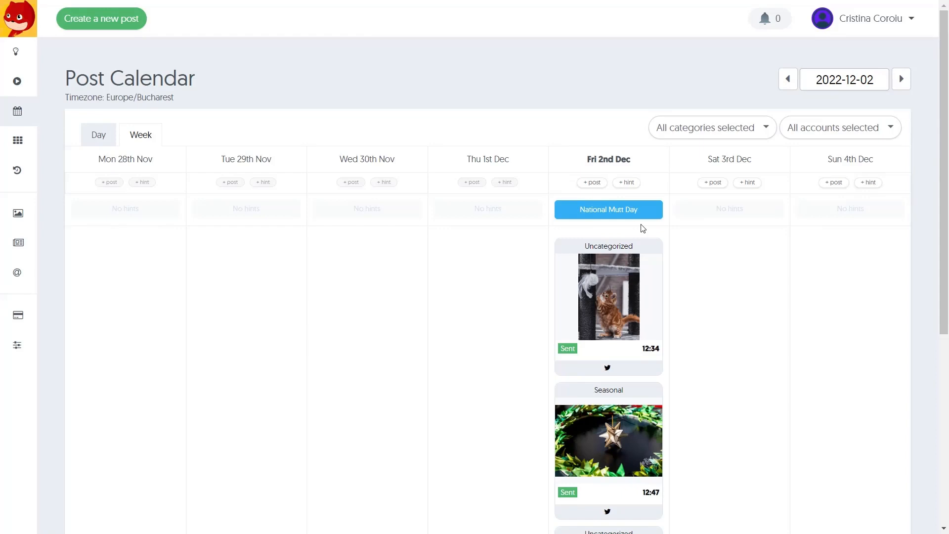
Step: Start a new content hint named "Christmas" on Monday, December 19, in the calendar week of December 19 to 25
left_click(903, 79)
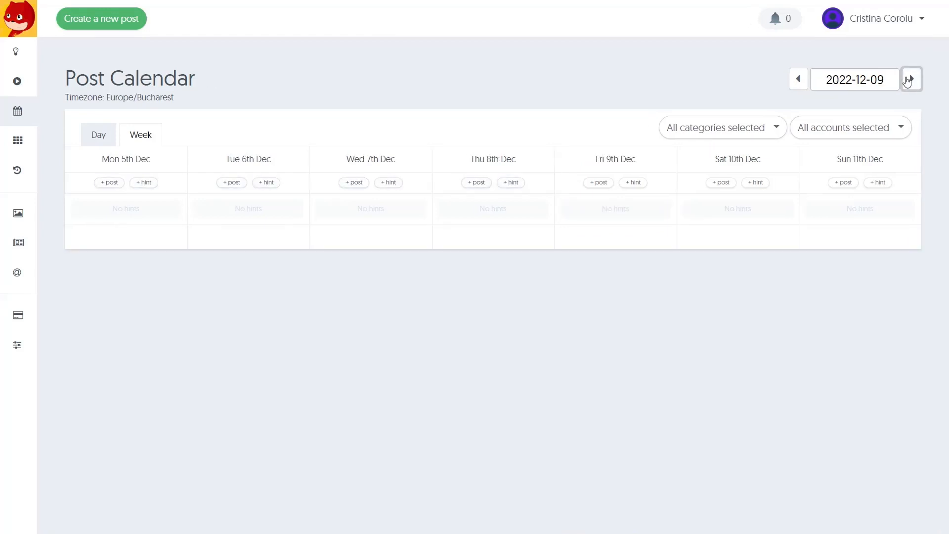
left_click(910, 79)
left_click(909, 80)
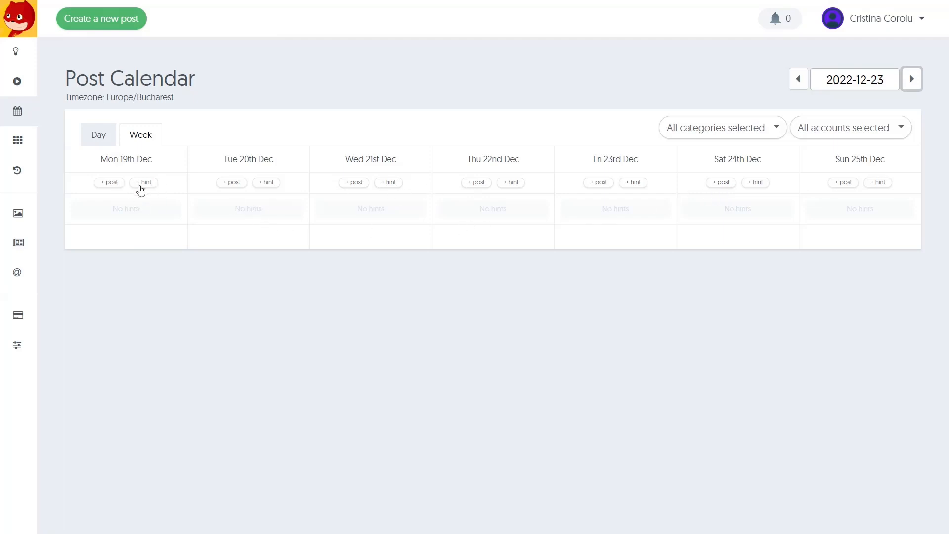
left_click(140, 184)
left_click(443, 69)
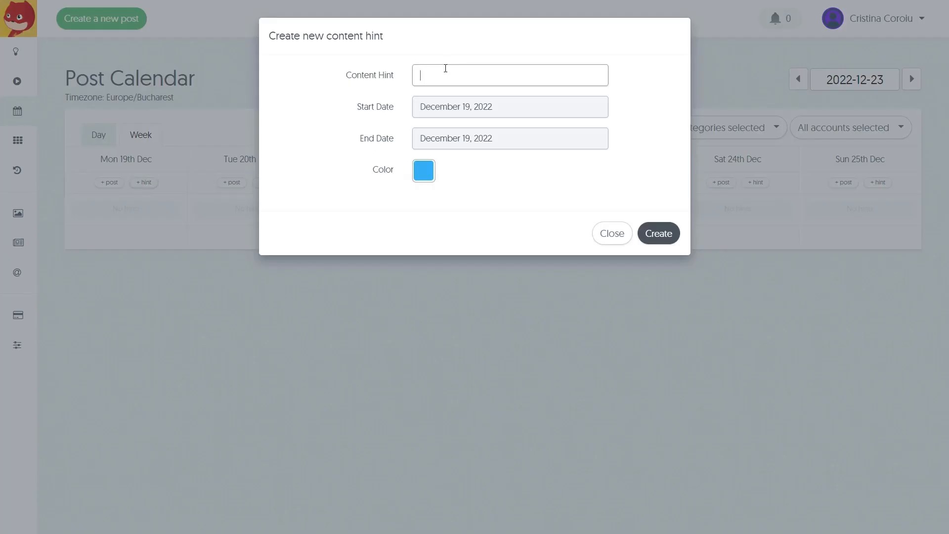
type("Christmas")
Step: Set the Christmas hint's end date to December 24, 2022, color it green, and create it
left_click(482, 138)
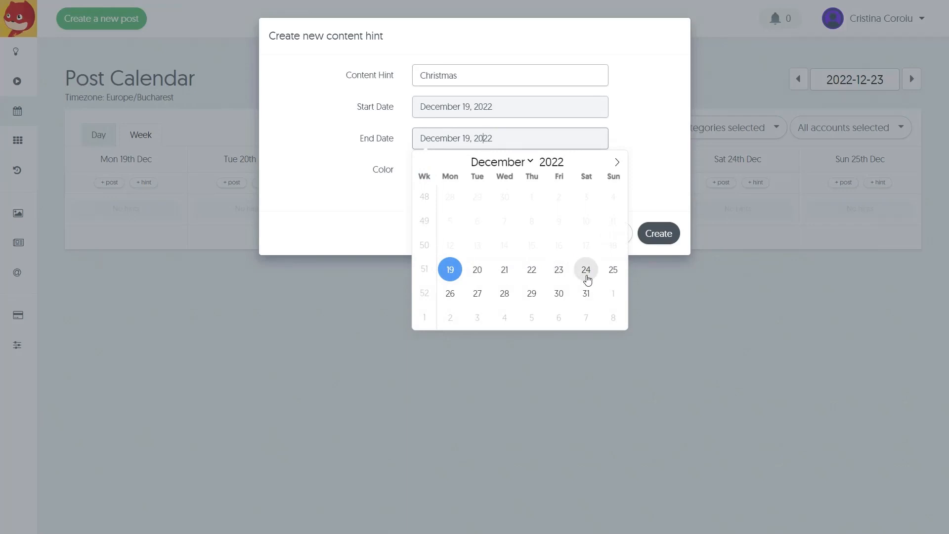
left_click(585, 271)
left_click(422, 176)
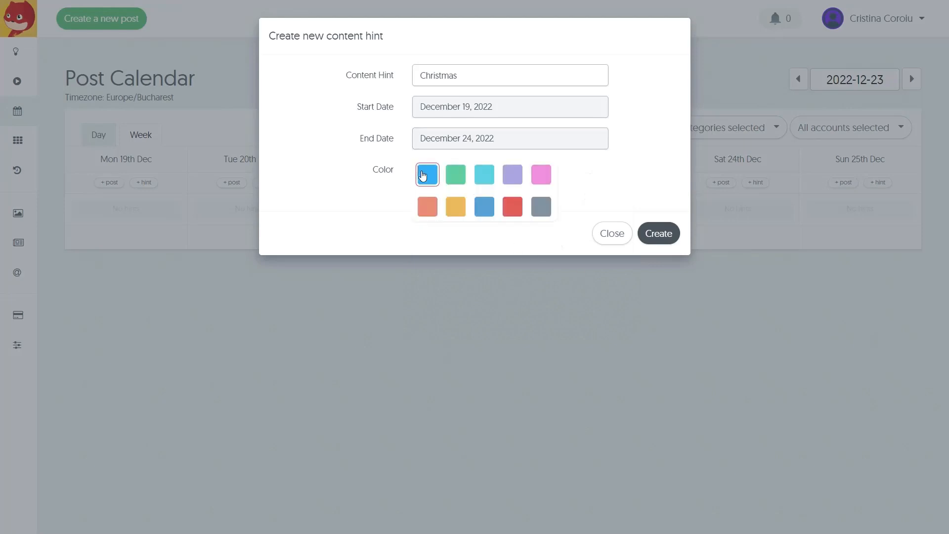
left_click(455, 174)
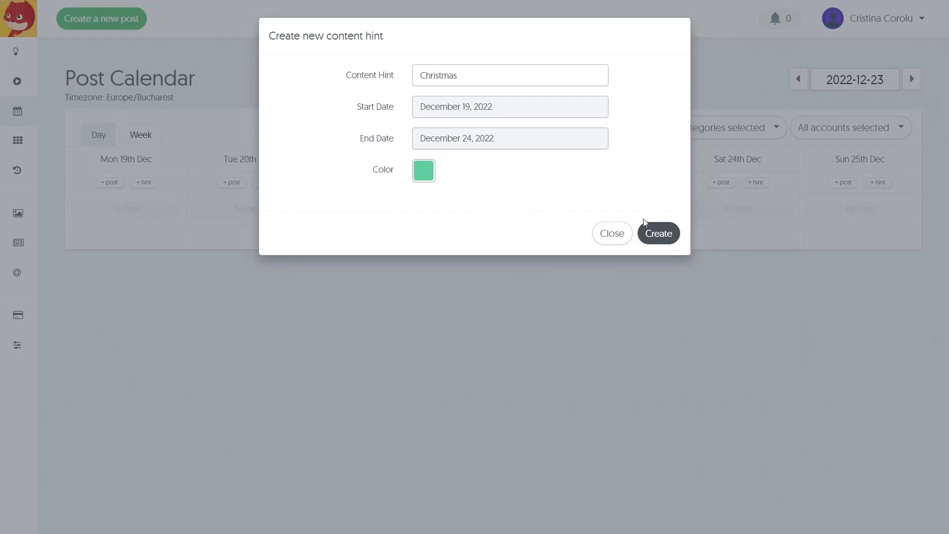
left_click(646, 233)
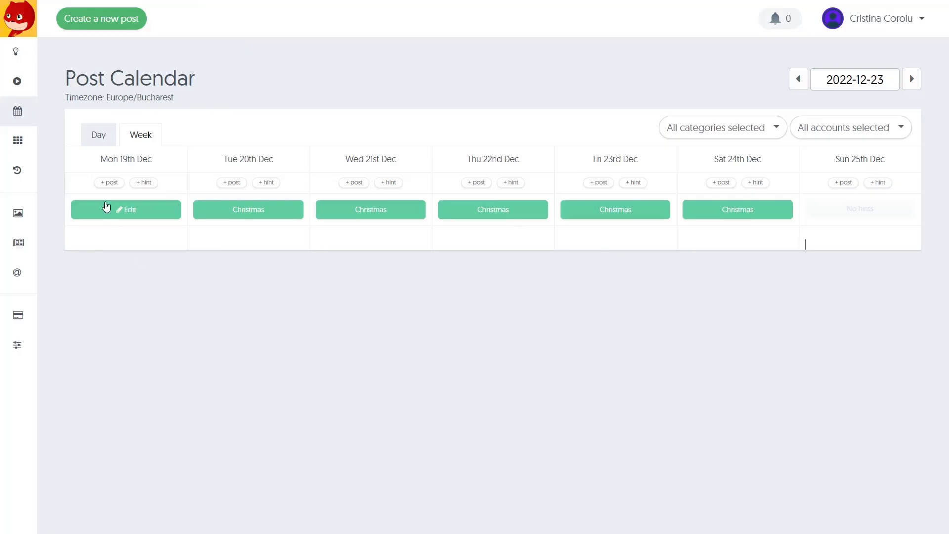